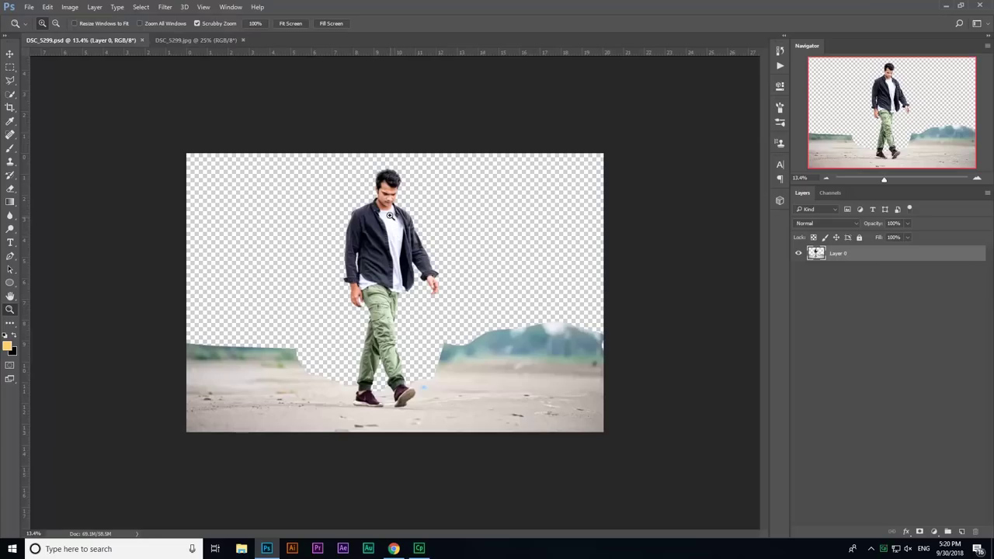
# Close the original DSC_5299.jpg photo, leaving only the cut-out man document open
pyautogui.click(390, 215)
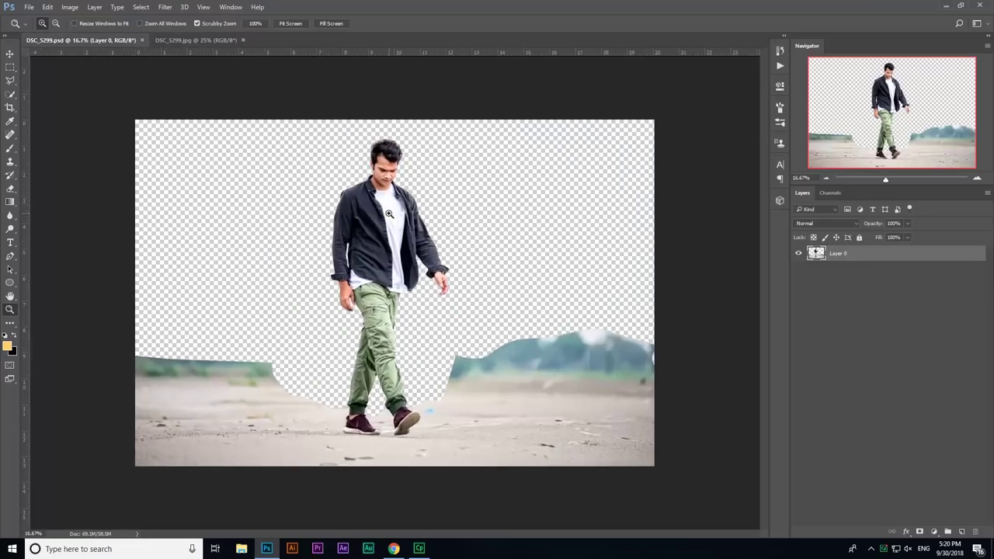
pyautogui.click(389, 215)
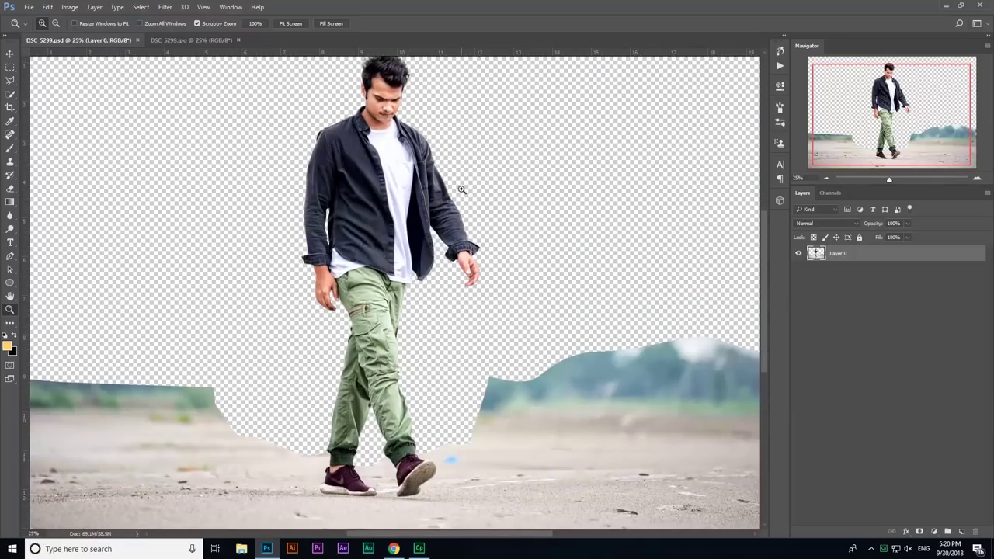
pyautogui.keyDown('alt'); pyautogui.click(527, 279); pyautogui.keyUp('alt')
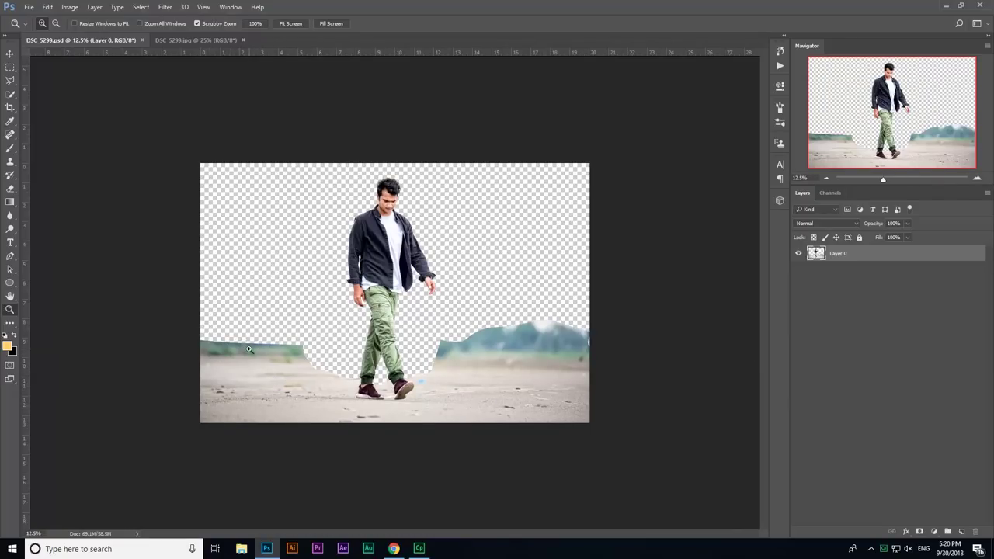
pyautogui.hotkey('ctrl', 'Tab')
pyautogui.hotkey('ctrl', '0')
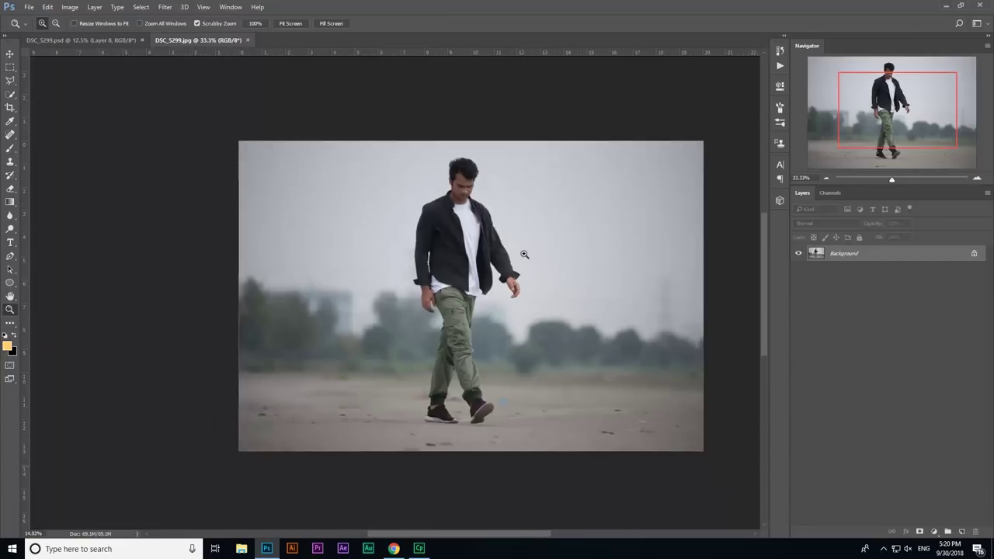
pyautogui.click(247, 39)
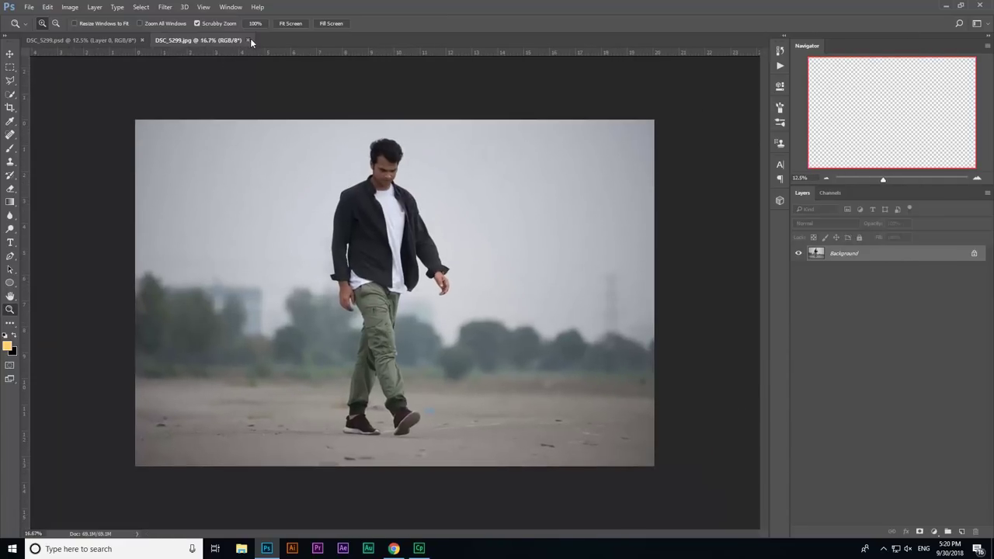
# Frame the cut-out man's whole figure and ground, then start a new document
pyautogui.click(394, 231)
pyautogui.click(455, 244)
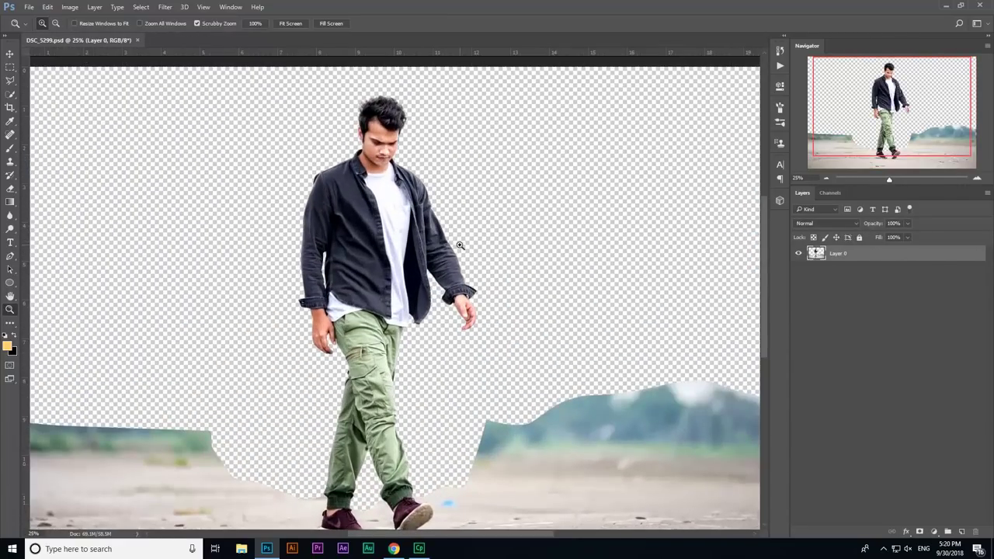
pyautogui.keyDown('alt'); pyautogui.click(447, 229); pyautogui.keyUp('alt')
pyautogui.click(441, 228)
pyautogui.scroll(-2, 441, 227)
pyautogui.keyDown('alt'); pyautogui.click(493, 288); pyautogui.keyUp('alt')
pyautogui.keyDown('alt'); pyautogui.click(455, 277); pyautogui.keyUp('alt')
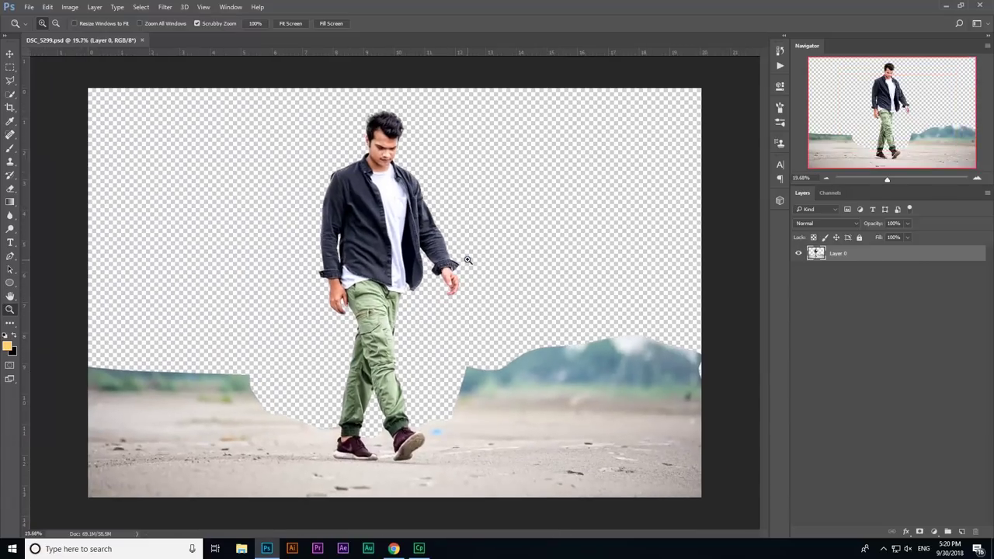
pyautogui.click(468, 259)
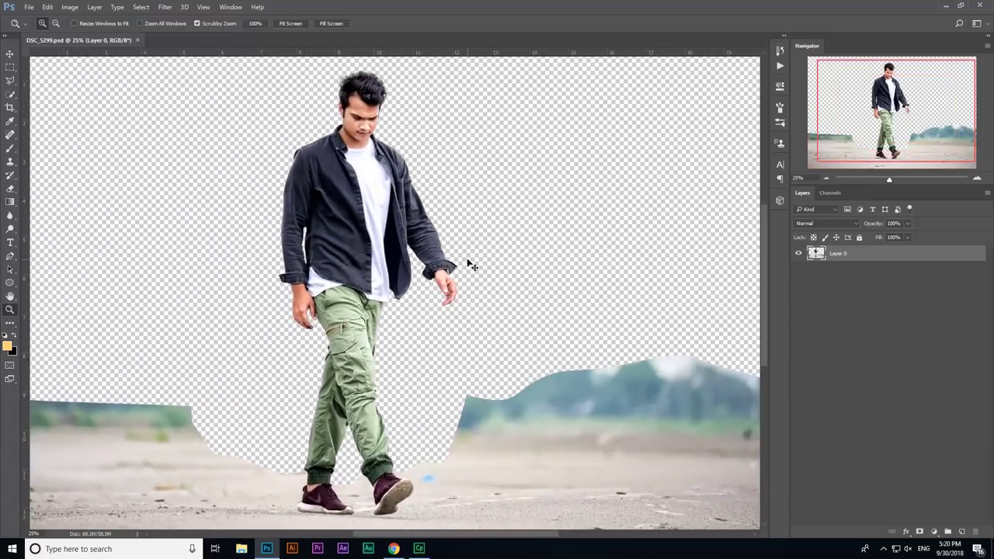
pyautogui.hotkey('ctrl', 'n')
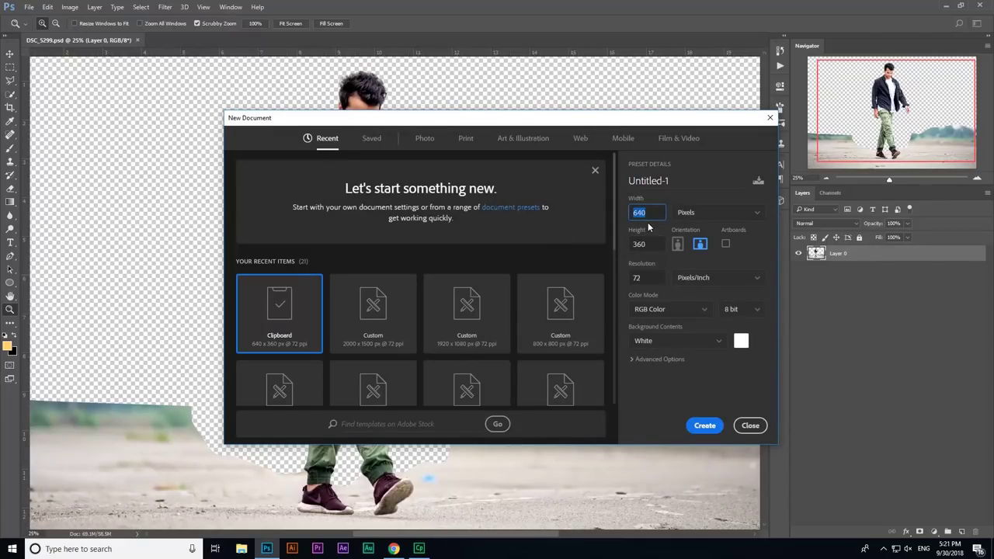
# Create a new portrait document 1500 px wide
pyautogui.write('1500')
pyautogui.press('Tab')
pyautogui.press('Return')
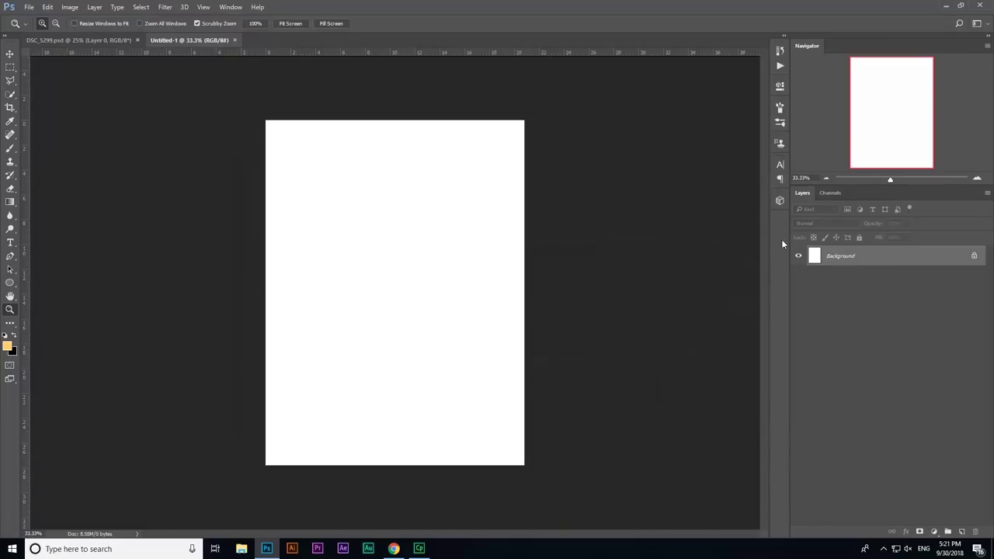
pyautogui.keyDown('alt'); pyautogui.click(446, 235); pyautogui.keyUp('alt')
pyautogui.click(445, 235)
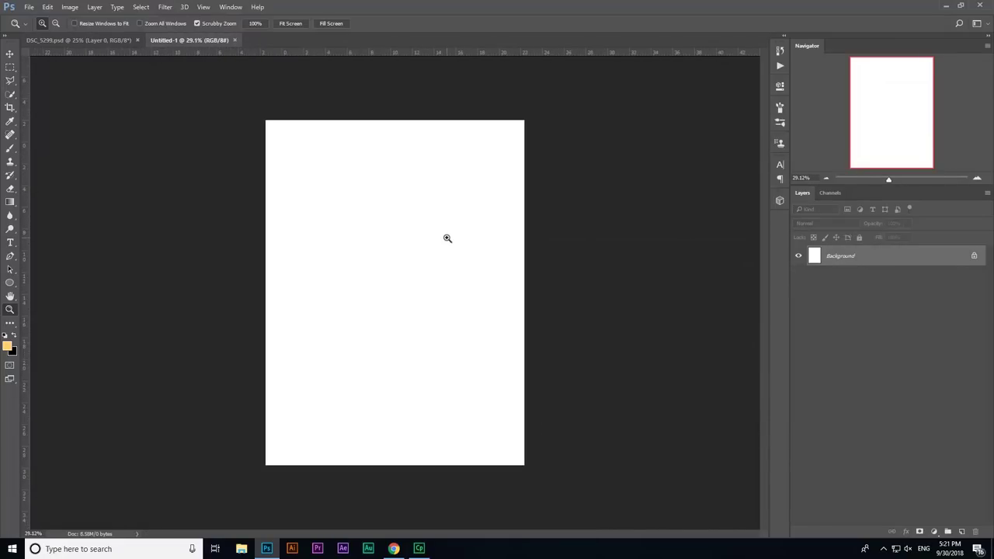
# Drag the cut-out walking man from his document into the new canvas
pyautogui.click(10, 54)
pyautogui.click(72, 41)
pyautogui.moveTo(287, 136)
pyautogui.mouseDown()
pyautogui.moveTo(341, 136)
pyautogui.moveTo(406, 243)
pyautogui.mouseUp()
pyautogui.click(10, 309)
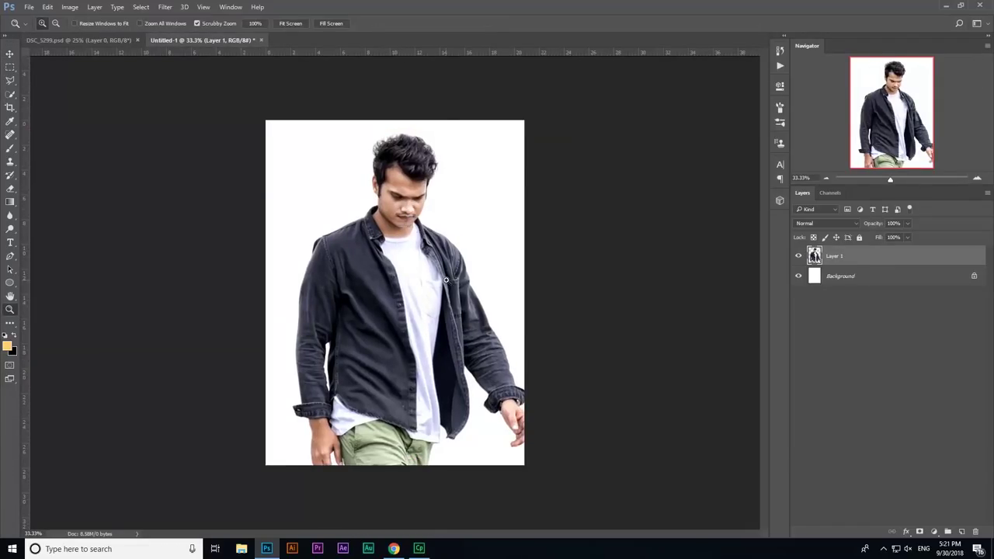
pyautogui.moveTo(446, 281); pyautogui.dragTo(546, 268)
# Scale the man down and set him along the page bottom, then inspect the ground
pyautogui.hotkey('ctrl', 't')
pyautogui.moveTo(546, 230)
pyautogui.mouseDown()
pyautogui.moveTo(592, 226)
pyautogui.moveTo(438, 305)
pyautogui.moveTo(525, 258)
pyautogui.mouseUp()
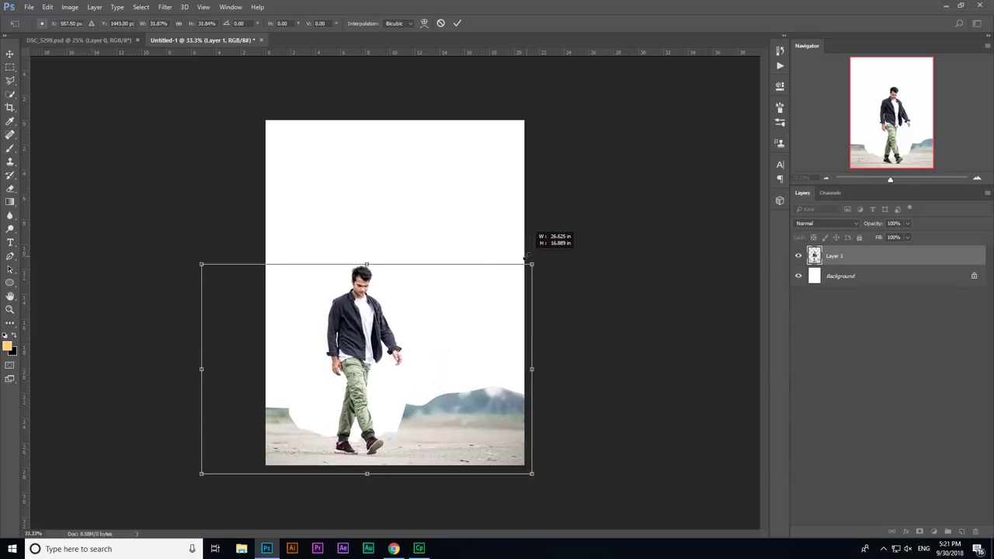
pyautogui.moveTo(400, 359)
pyautogui.mouseDown()
pyautogui.moveTo(457, 351)
pyautogui.moveTo(409, 356)
pyautogui.mouseUp()
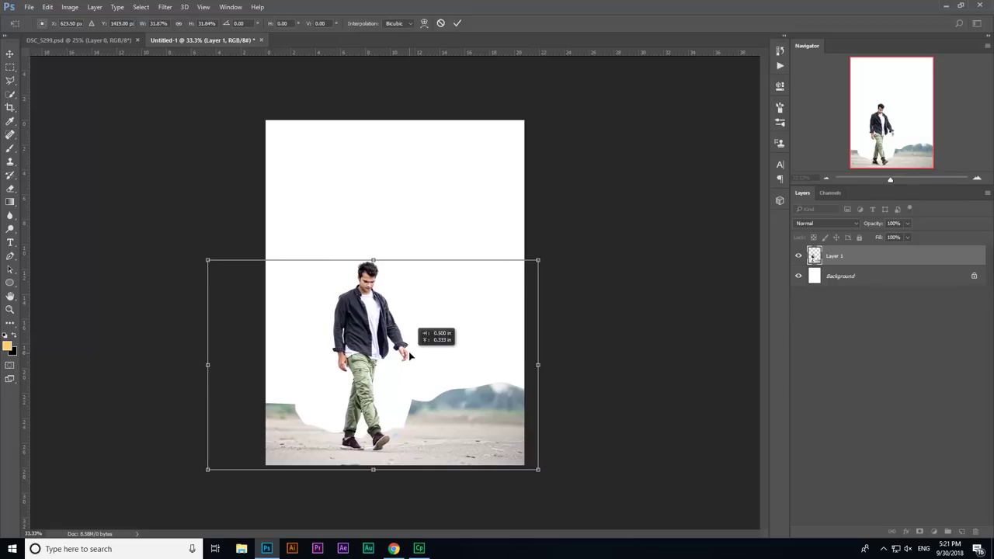
pyautogui.press('Return')
pyautogui.press('z')
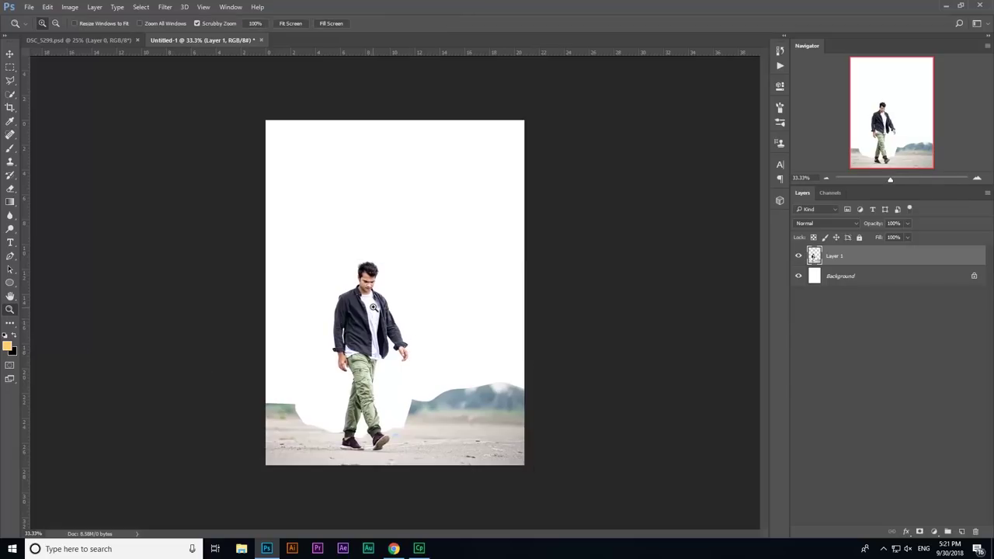
pyautogui.click(374, 307)
pyautogui.click(373, 308)
pyautogui.scroll(-3, 382, 305)
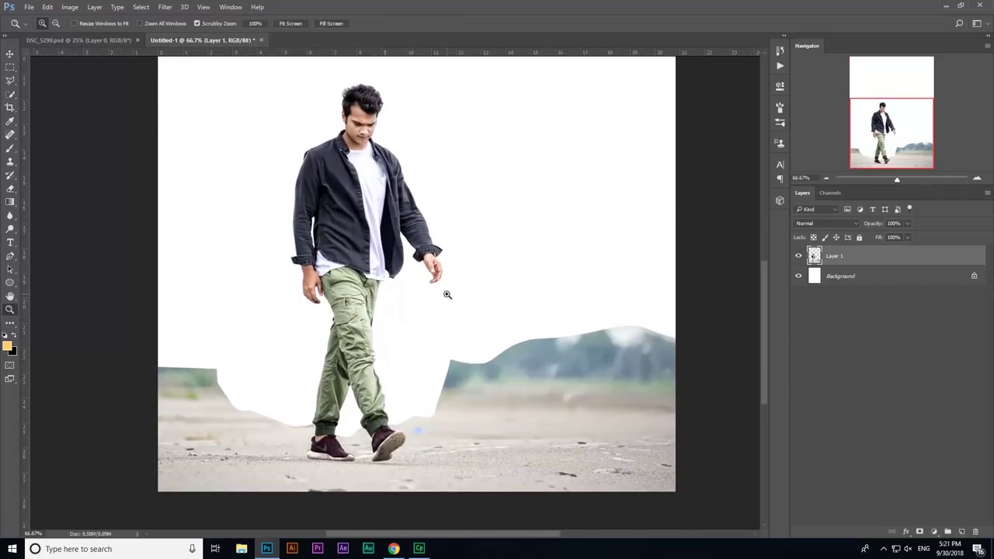
pyautogui.moveTo(490, 277); pyautogui.dragTo(475, 261)
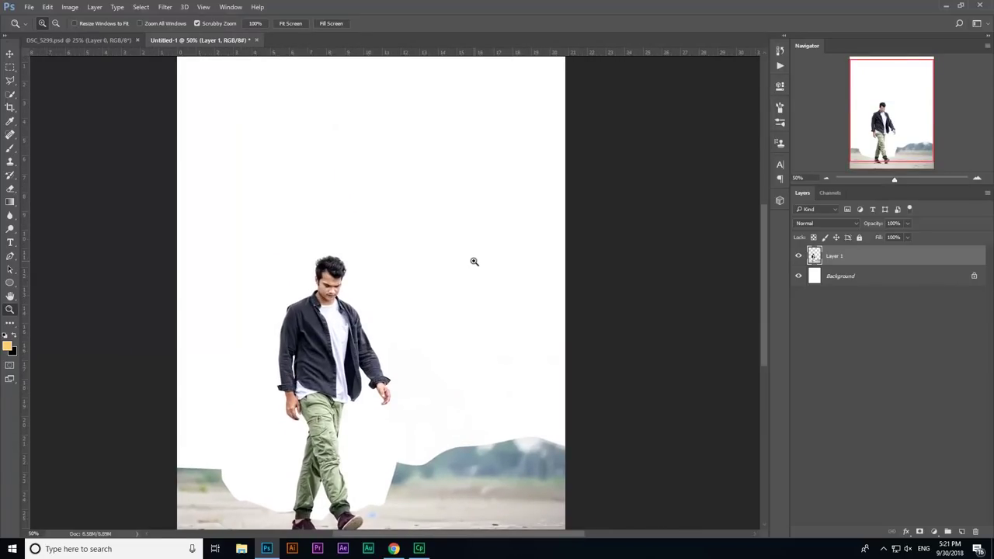
pyautogui.click(473, 262)
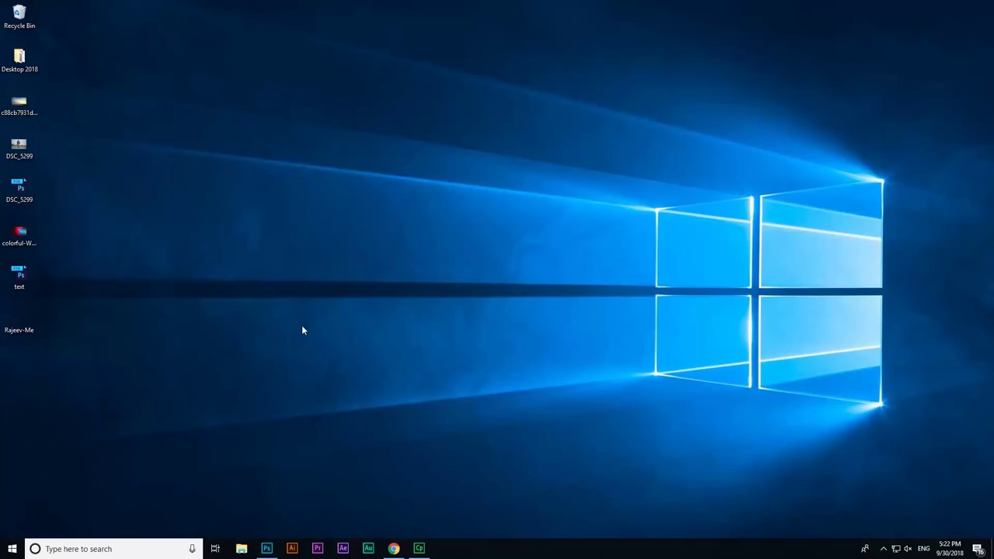
pyautogui.doubleClick(20, 106)
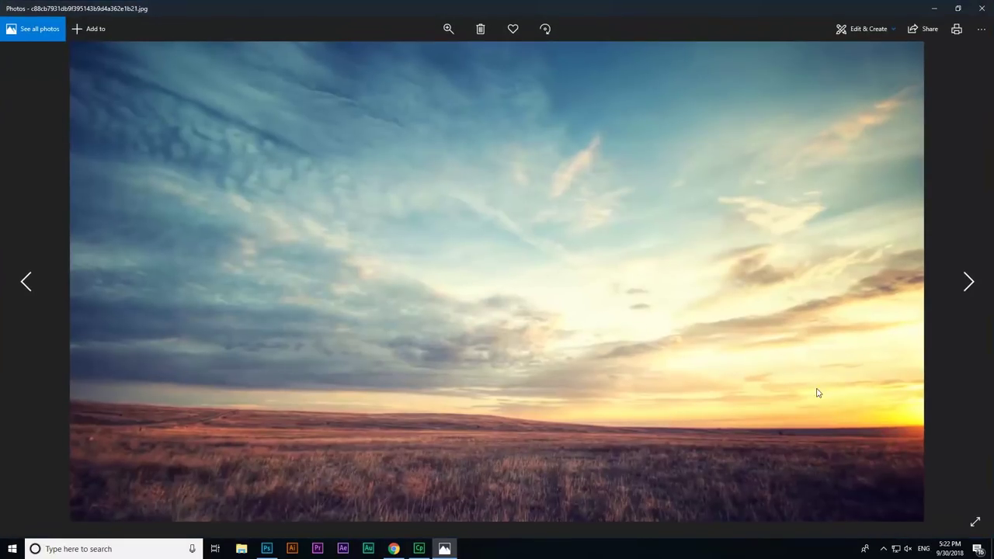
pyautogui.click(982, 8)
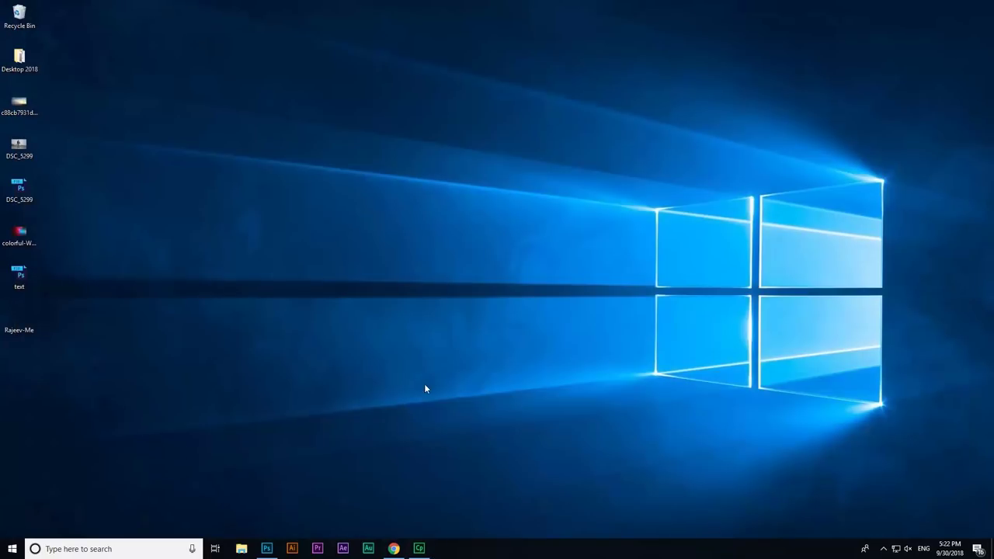
pyautogui.click(267, 548)
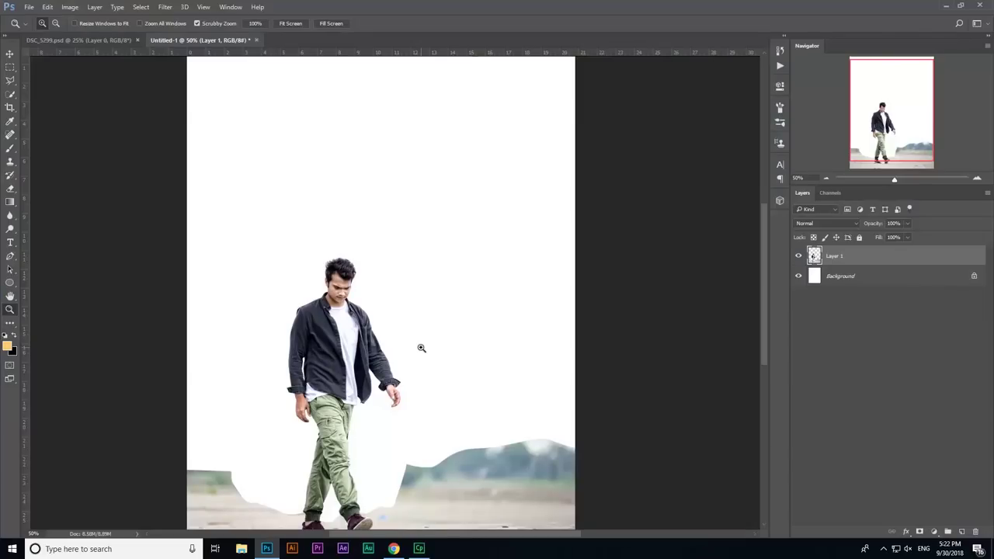
# Open the sunset sky JPG, drop it into Untitled-1 as Layer 2, and move it below Layer 1
pyautogui.hotkey('ctrl', 'o')
pyautogui.doubleClick(684, 151)
pyautogui.click(11, 54)
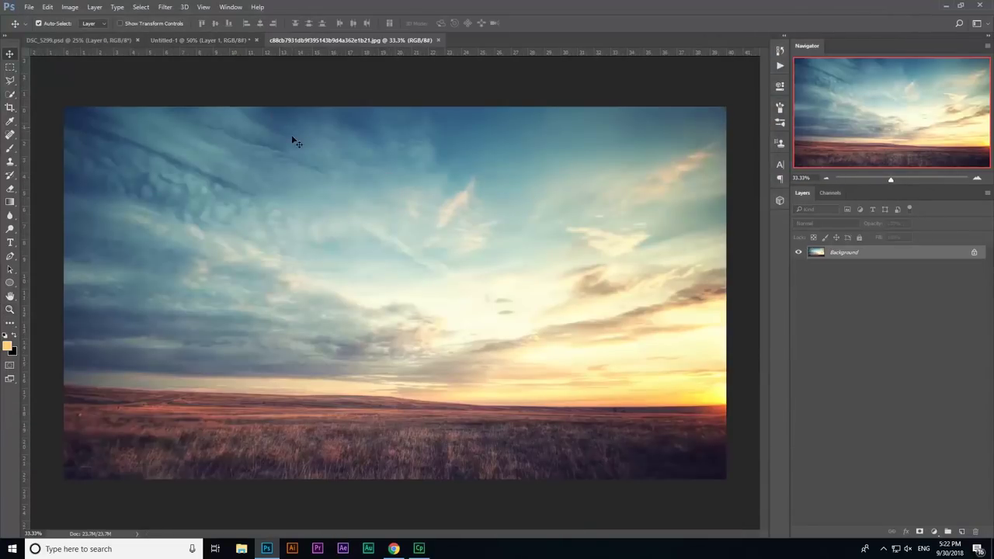
pyautogui.click(201, 40)
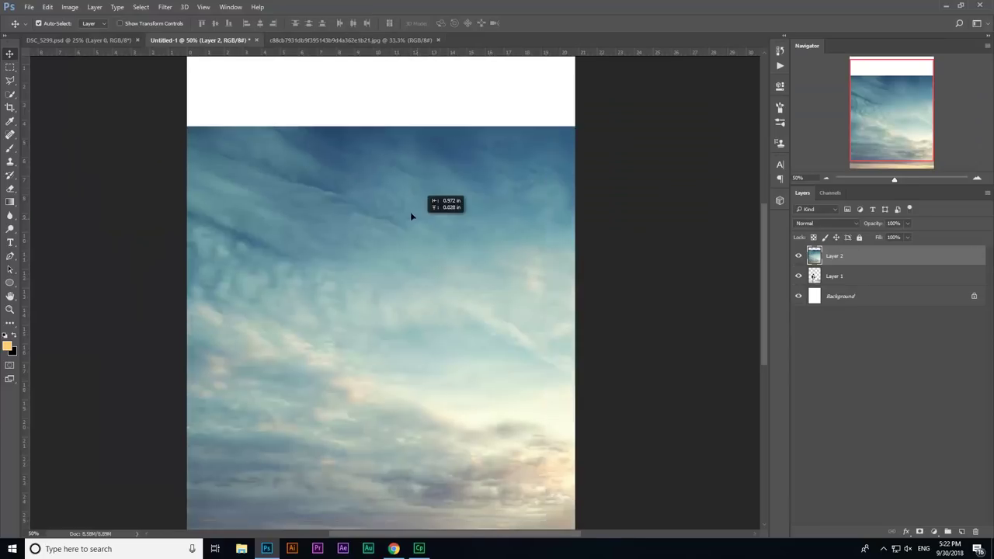
pyautogui.moveTo(379, 178); pyautogui.dragTo(387, 145)
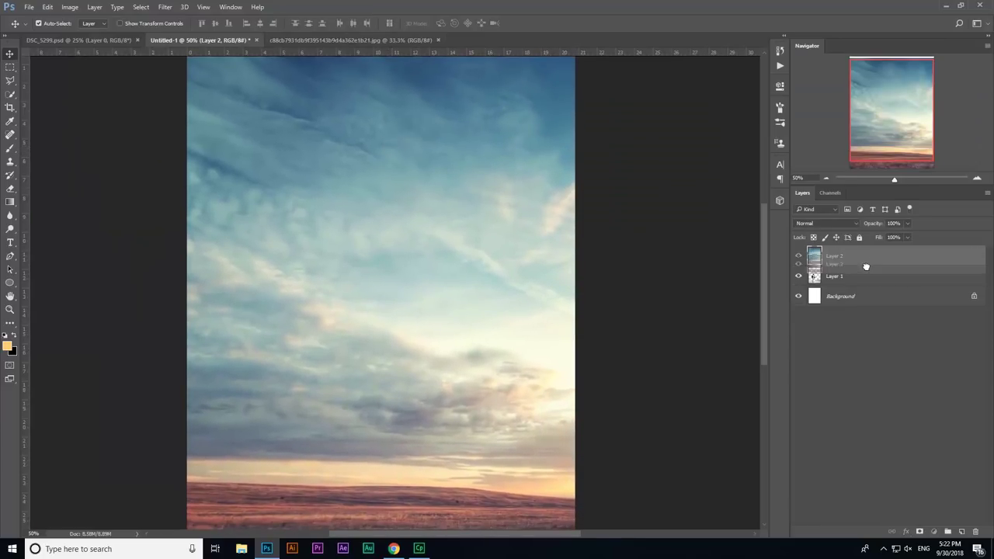
pyautogui.moveTo(870, 278); pyautogui.dragTo(869, 281)
pyautogui.click(10, 309)
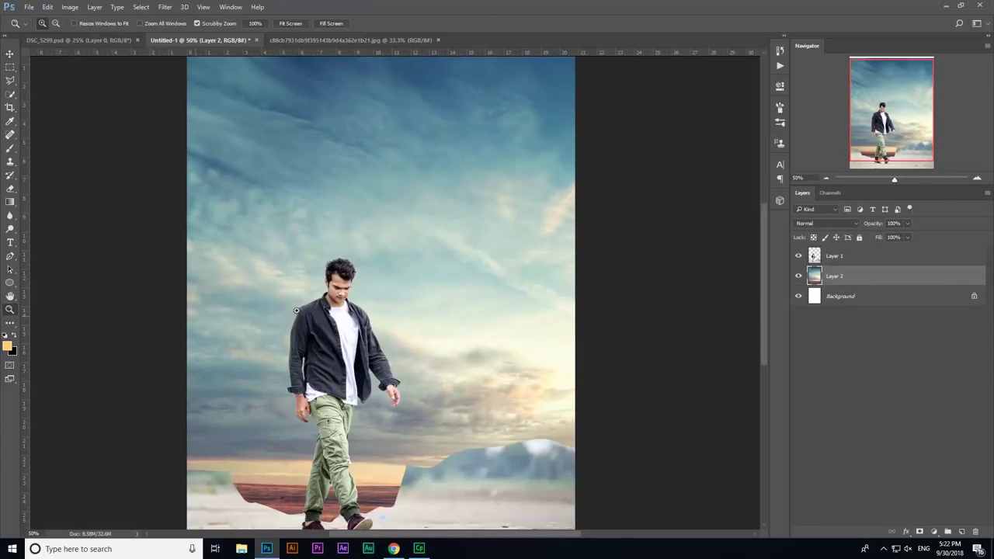
pyautogui.moveTo(505, 275)
pyautogui.mouseDown()
pyautogui.moveTo(464, 275)
pyautogui.moveTo(432, 252)
pyautogui.mouseUp()
# Move the sky lower-left and enlarge it slightly with Free Transform
pyautogui.hotkey('ctrl', 't')
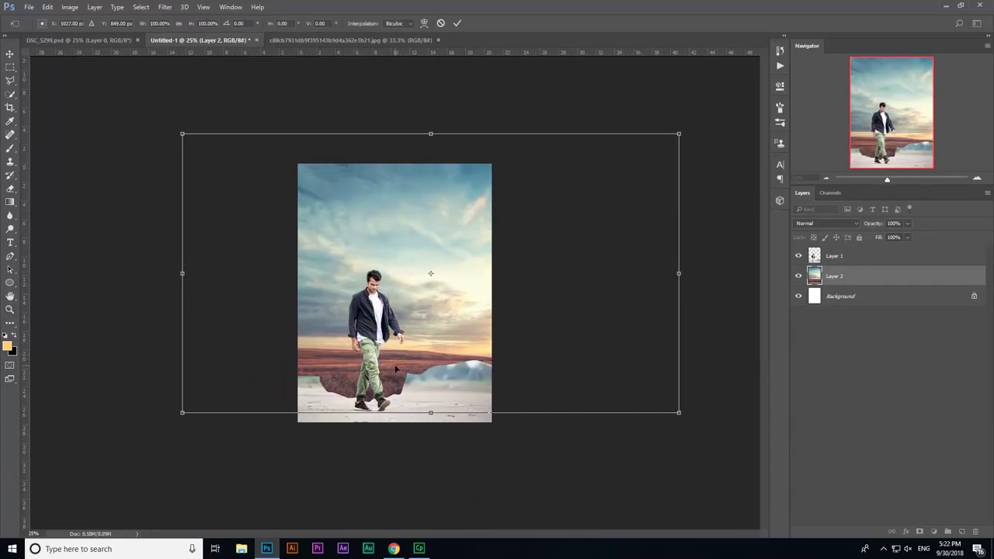
pyautogui.moveTo(431, 305)
pyautogui.mouseDown()
pyautogui.moveTo(411, 334)
pyautogui.moveTo(412, 357)
pyautogui.mouseUp()
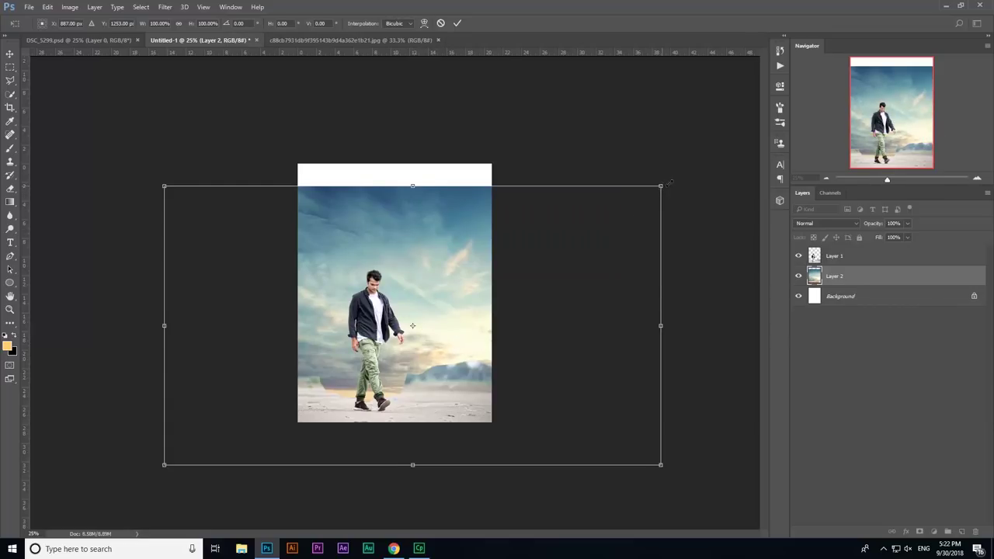
pyautogui.moveTo(668, 183); pyautogui.dragTo(725, 179)
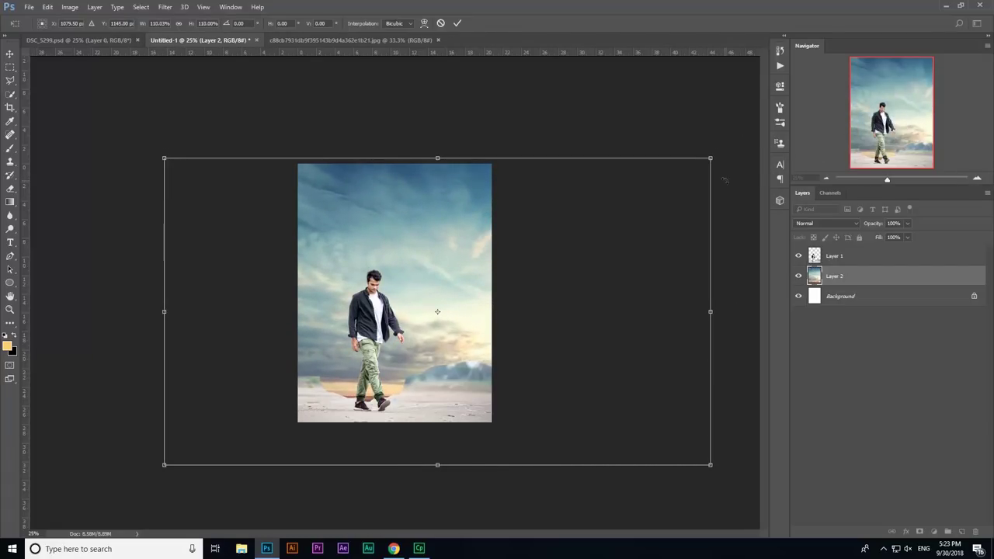
pyautogui.press('z')
pyautogui.hotkey('ctrl', '+')
pyautogui.hotkey('ctrl', '+')
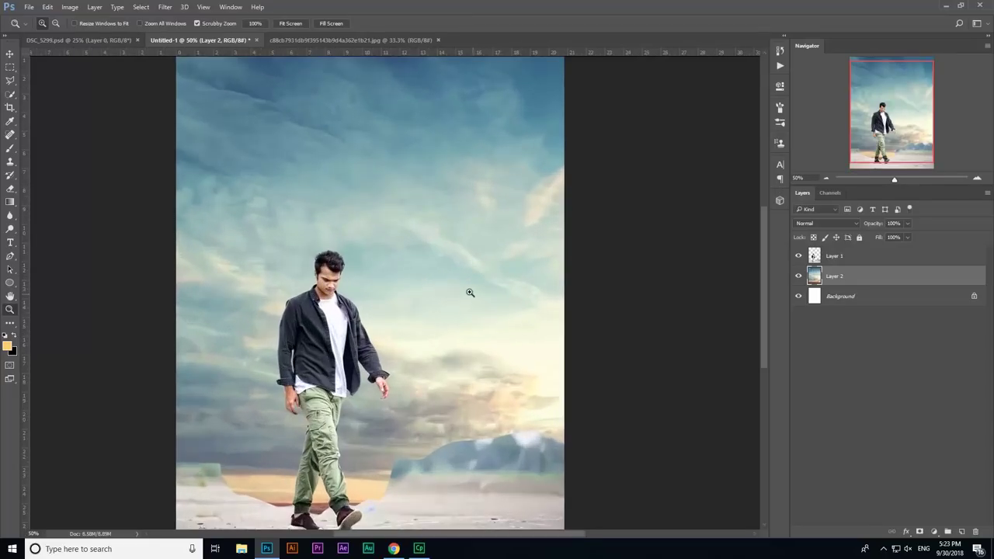
pyautogui.hotkey('ctrl', '-')
pyautogui.hotkey('ctrl', '-')
pyautogui.hotkey('ctrl', '-')
pyautogui.hotkey('ctrl', '+')
# Shift the sky rightward so it fills the poster behind the man, and commit it
pyautogui.hotkey('ctrl', 't')
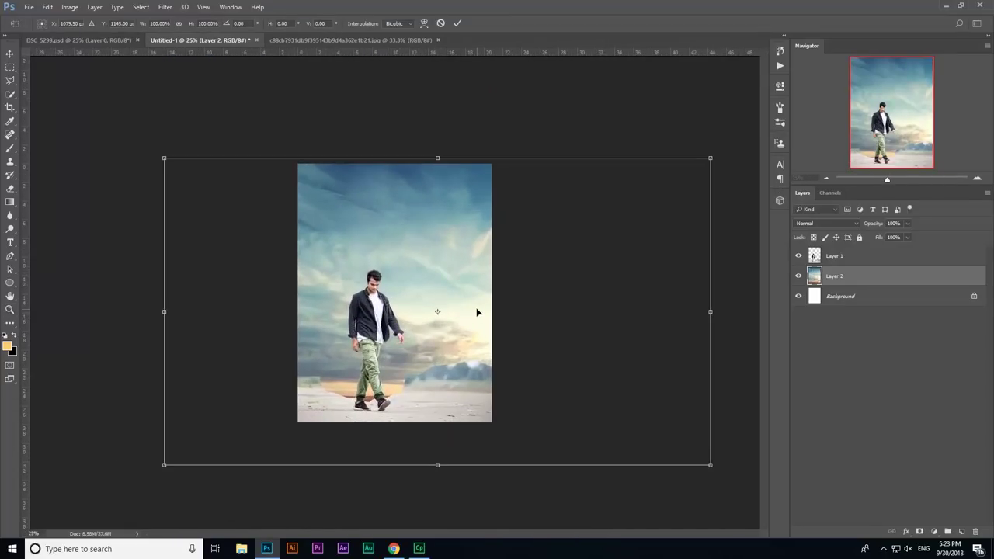
pyautogui.moveTo(477, 312); pyautogui.dragTo(334, 304)
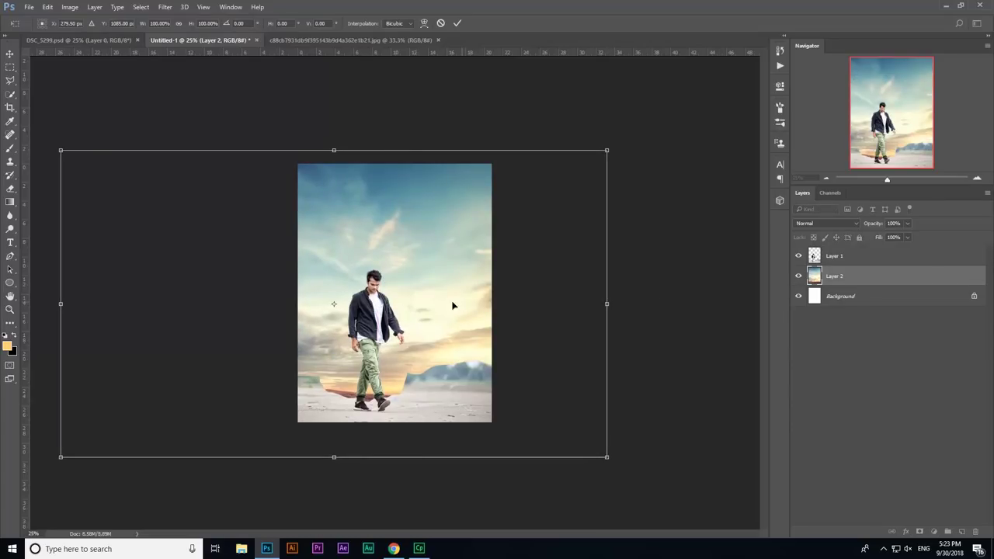
pyautogui.moveTo(454, 306); pyautogui.dragTo(554, 314)
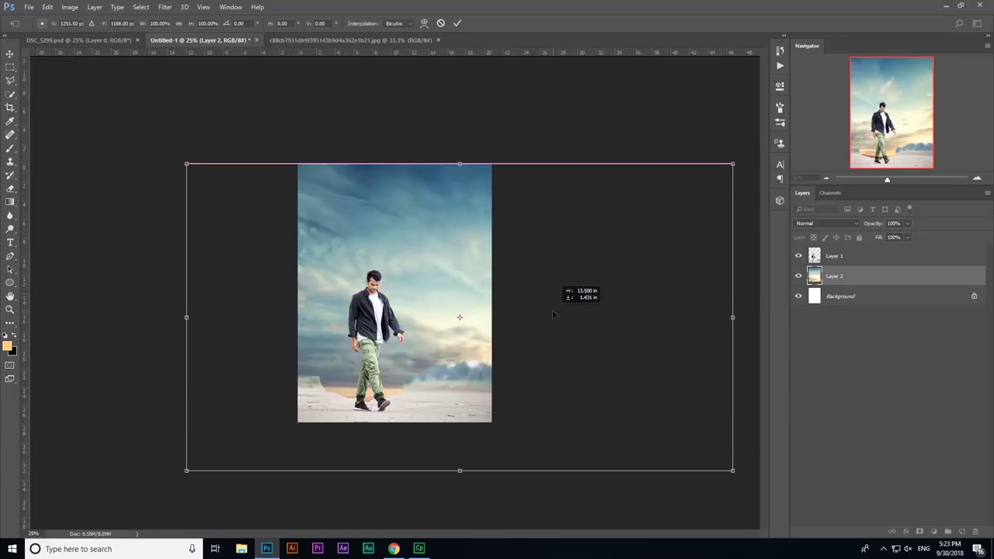
pyautogui.moveTo(552, 315)
pyautogui.mouseDown()
pyautogui.moveTo(576, 315)
pyautogui.moveTo(432, 318)
pyautogui.mouseUp()
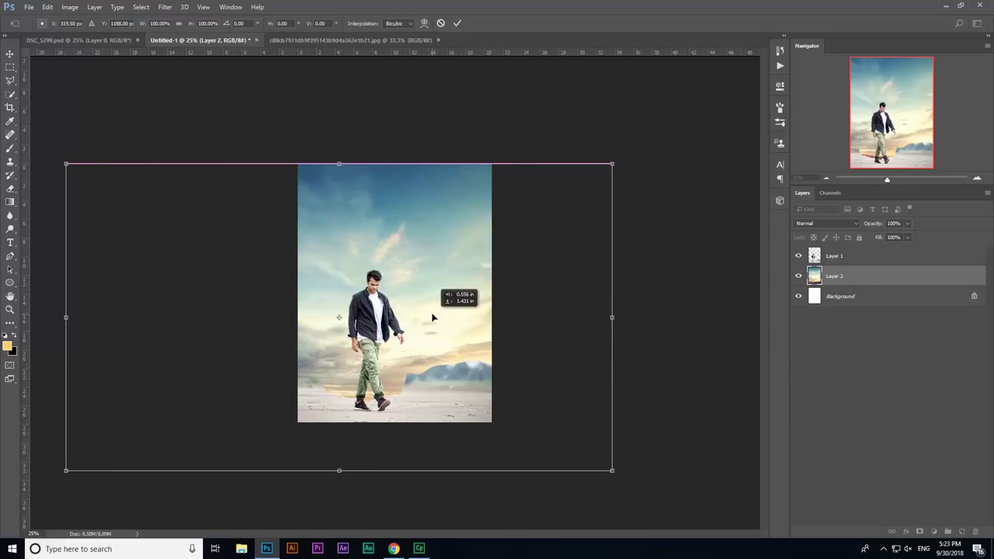
pyautogui.press('Return')
pyautogui.press('z')
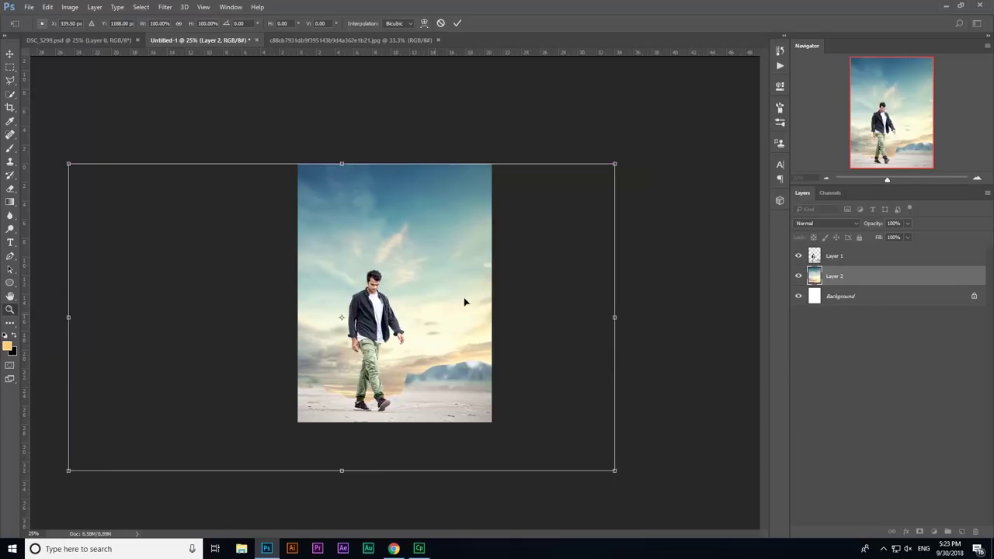
pyautogui.moveTo(445, 319); pyautogui.dragTo(493, 326)
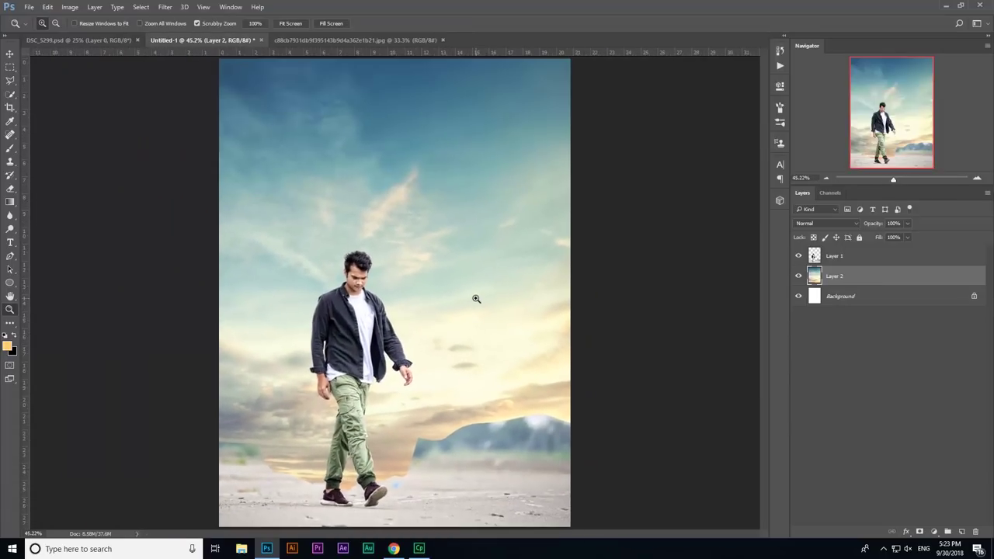
pyautogui.click(476, 298)
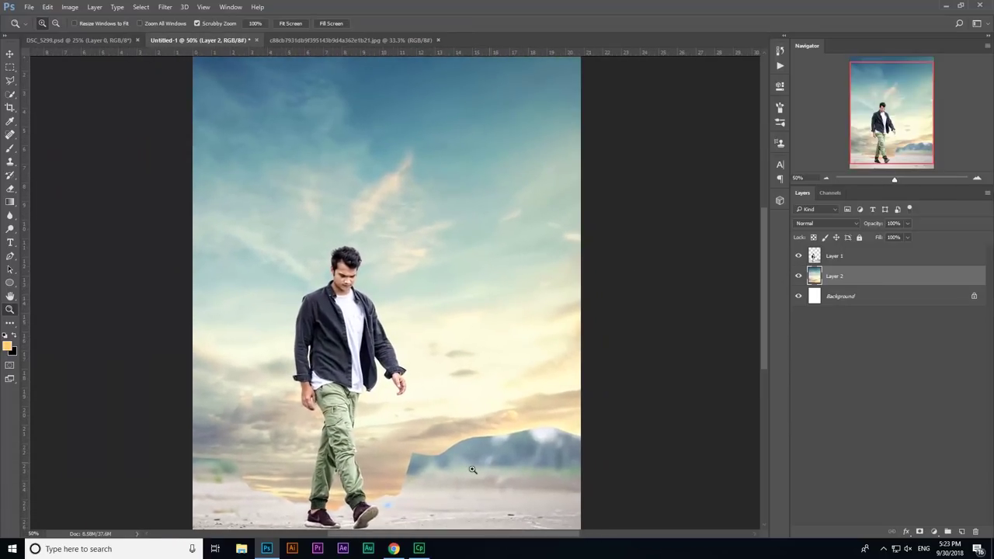
pyautogui.scroll(-2, 462, 466)
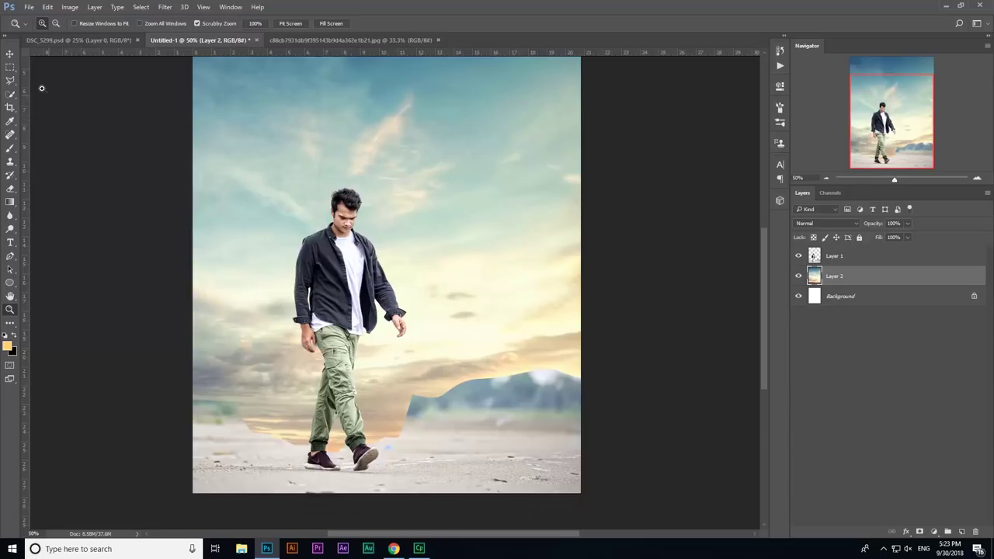
pyautogui.click(9, 54)
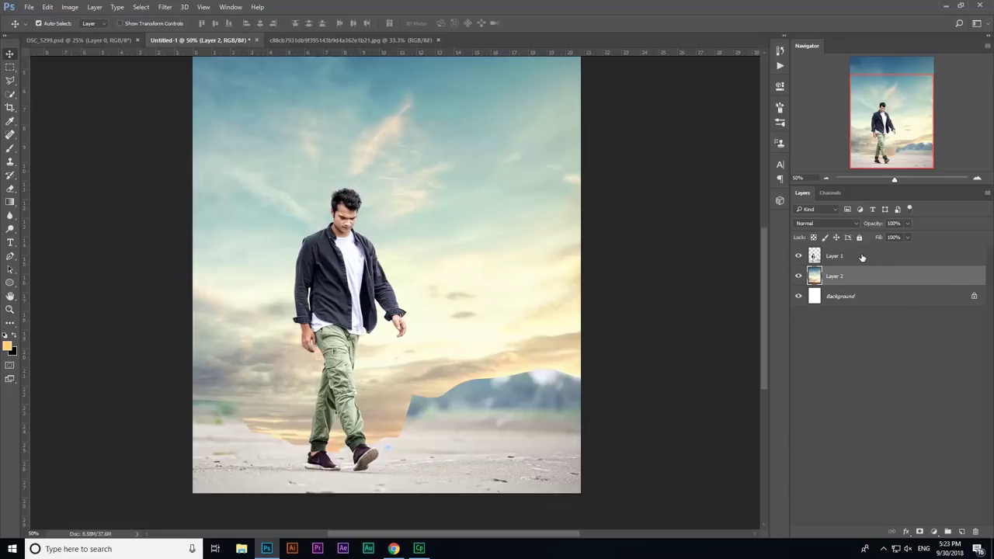
# Add a layer mask to Layer 1 and set up a large soft black brush
pyautogui.click(858, 259)
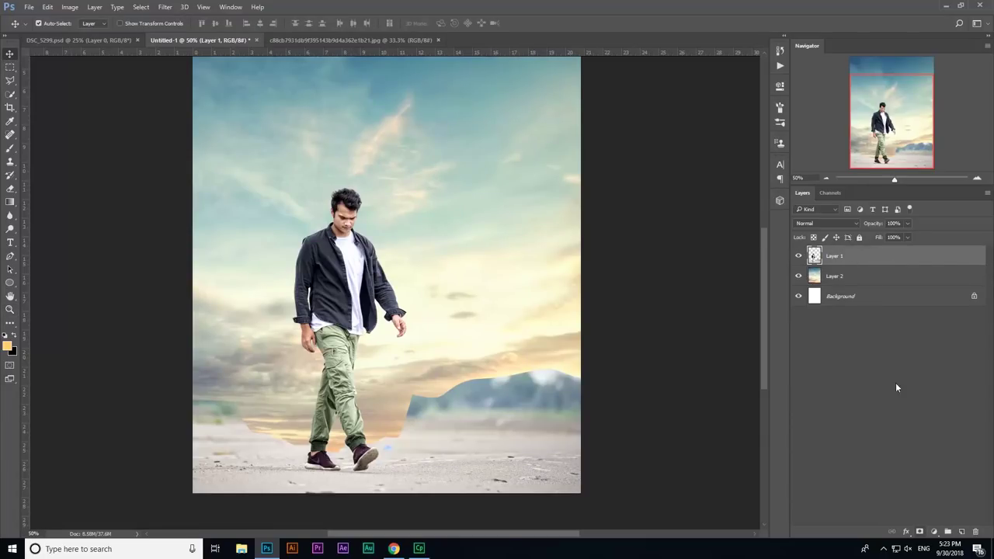
pyautogui.click(920, 532)
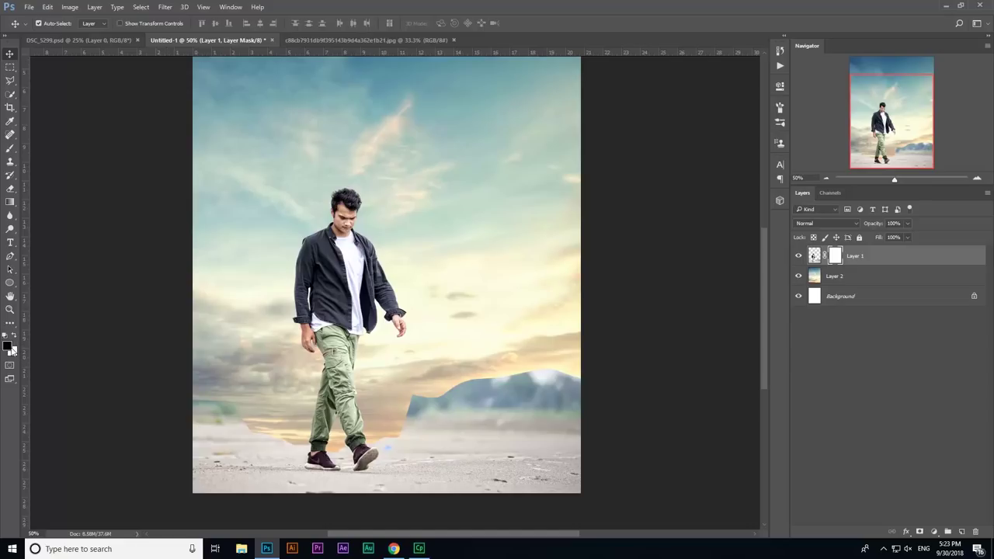
pyautogui.click(9, 347)
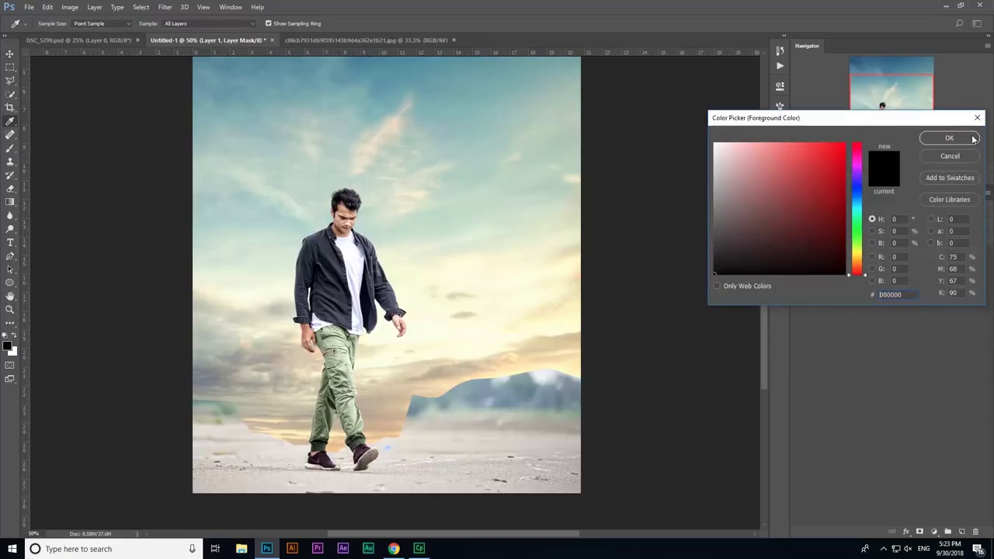
pyautogui.click(972, 139)
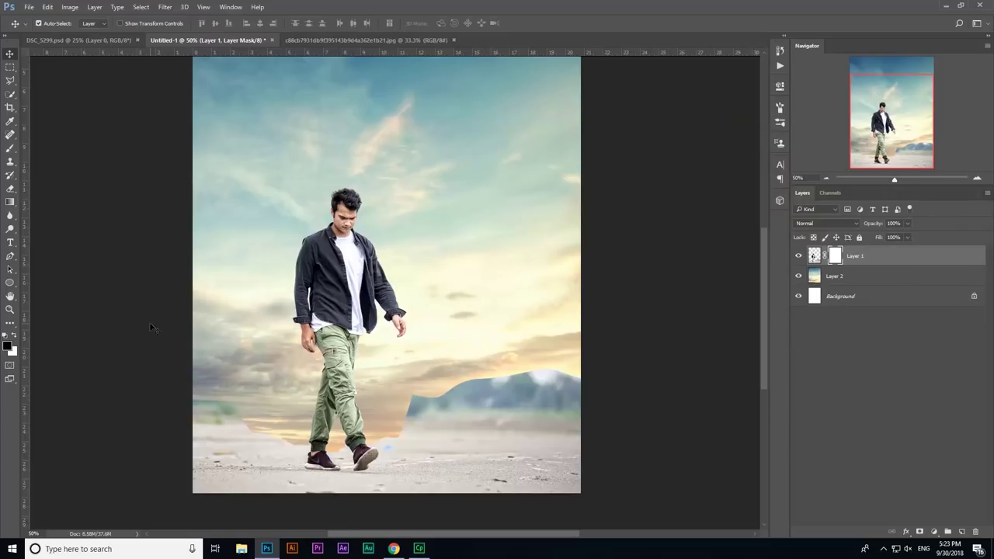
pyautogui.click(9, 153)
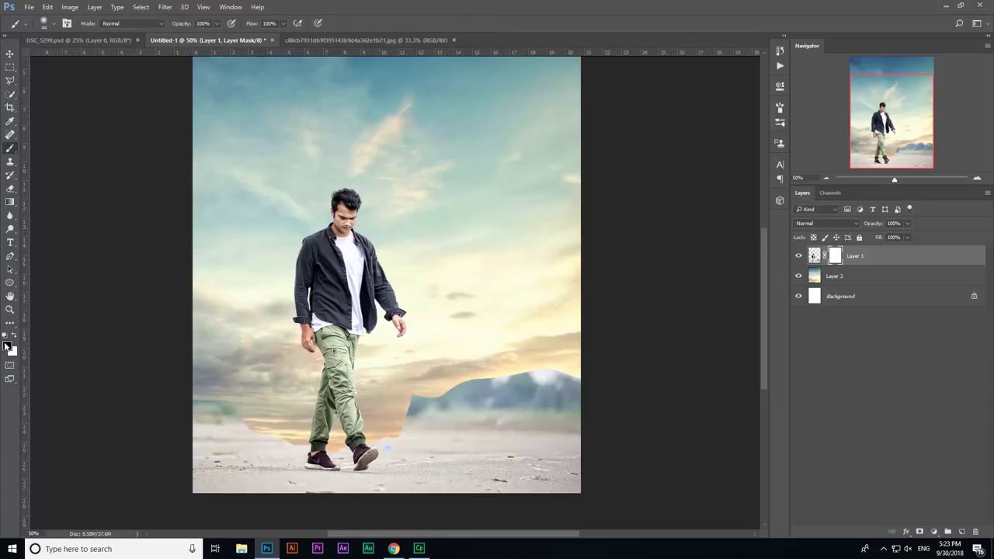
pyautogui.rightClick(460, 232)
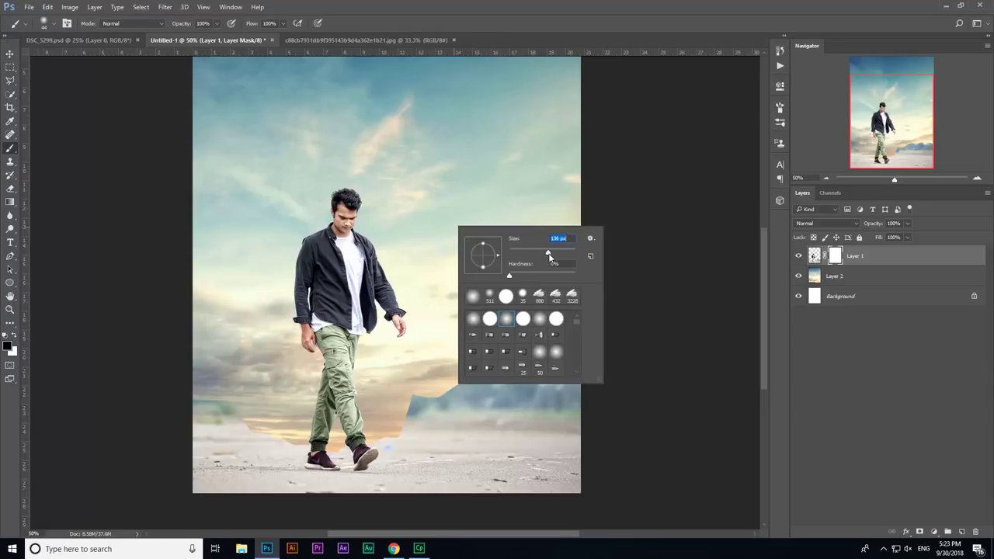
pyautogui.click(410, 225)
# Paint the mask to hide the mountains and blue-green horizon strip, blending sky into sand
pyautogui.moveTo(457, 357)
pyautogui.mouseDown()
pyautogui.moveTo(526, 362)
pyautogui.moveTo(567, 381)
pyautogui.mouseUp()
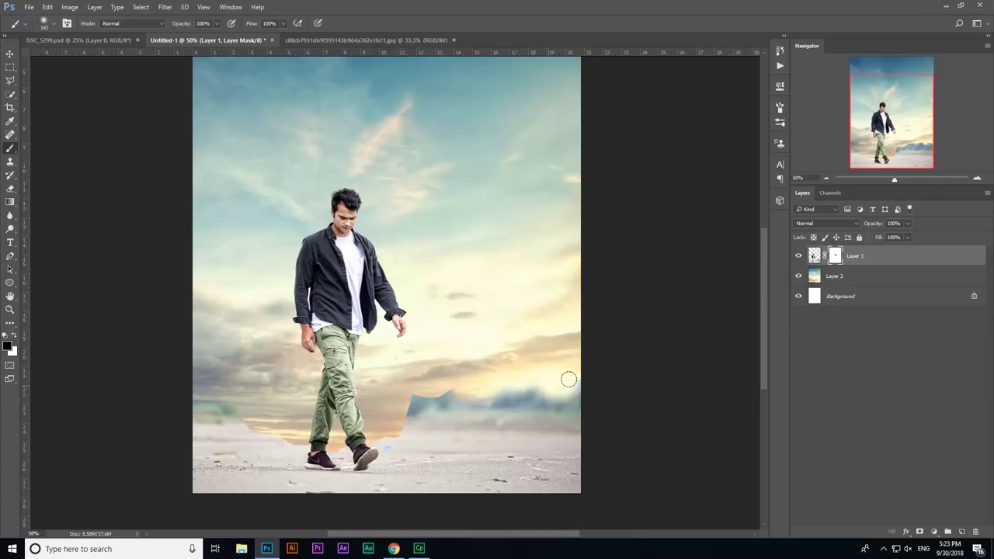
pyautogui.click(14, 337)
pyautogui.moveTo(448, 386)
pyautogui.mouseDown()
pyautogui.moveTo(526, 386)
pyautogui.moveTo(544, 402)
pyautogui.mouseUp()
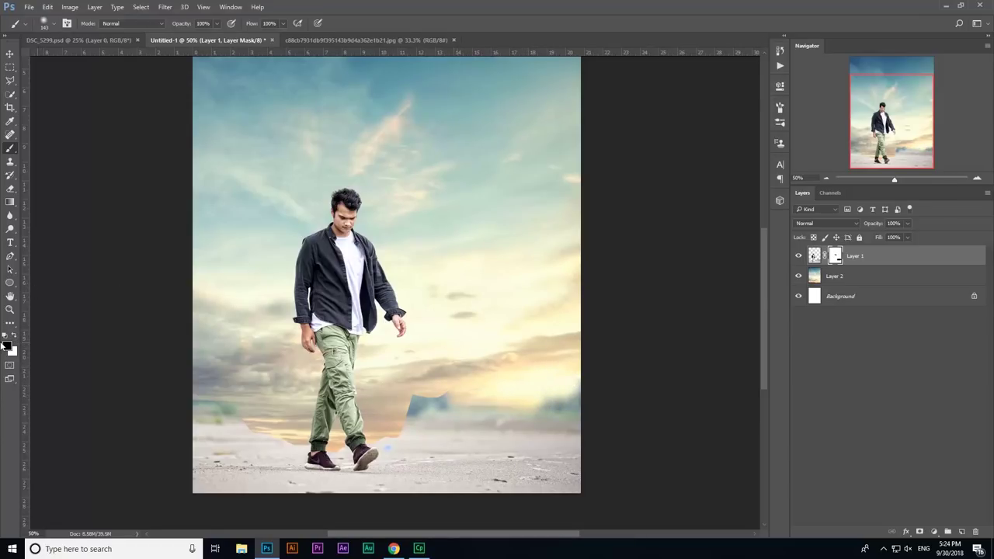
pyautogui.click(14, 337)
pyautogui.moveTo(472, 386)
pyautogui.mouseDown()
pyautogui.moveTo(565, 388)
pyautogui.moveTo(437, 384)
pyautogui.moveTo(575, 373)
pyautogui.moveTo(501, 379)
pyautogui.mouseUp()
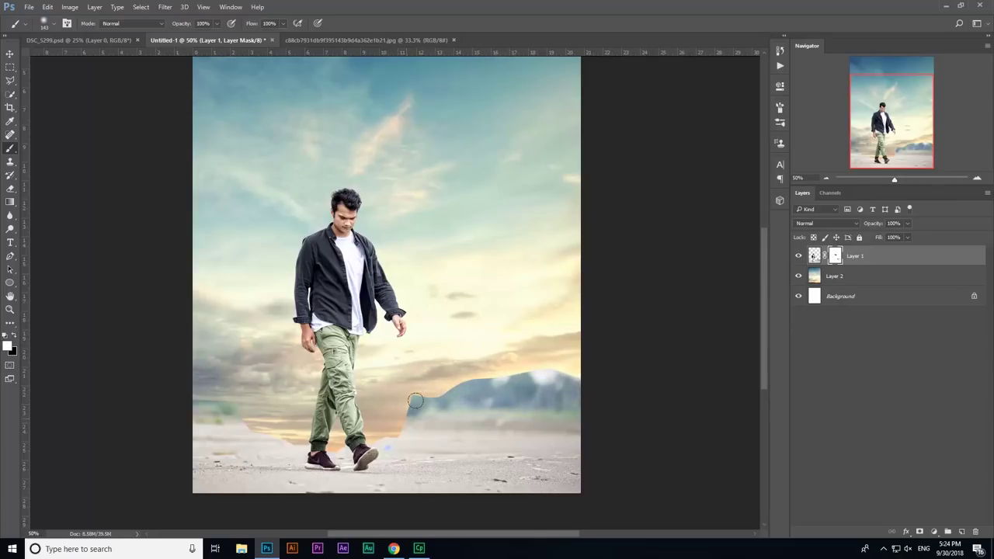
pyautogui.click(15, 337)
pyautogui.moveTo(427, 356)
pyautogui.mouseDown()
pyautogui.moveTo(450, 400)
pyautogui.moveTo(381, 363)
pyautogui.moveTo(555, 400)
pyautogui.moveTo(575, 416)
pyautogui.mouseUp()
pyautogui.moveTo(508, 400)
pyautogui.mouseDown()
pyautogui.moveTo(563, 423)
pyautogui.moveTo(543, 367)
pyautogui.mouseUp()
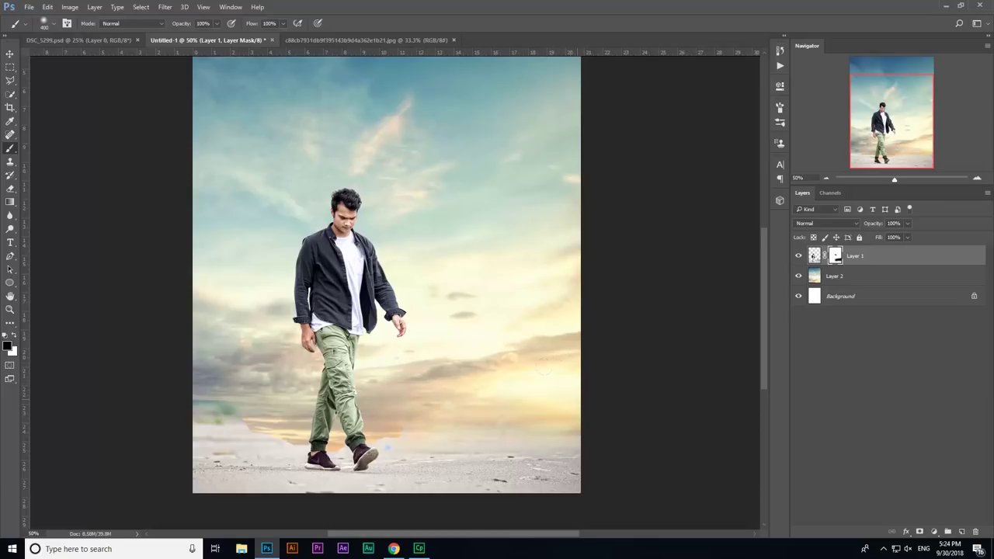
pyautogui.moveTo(500, 427); pyautogui.dragTo(452, 427)
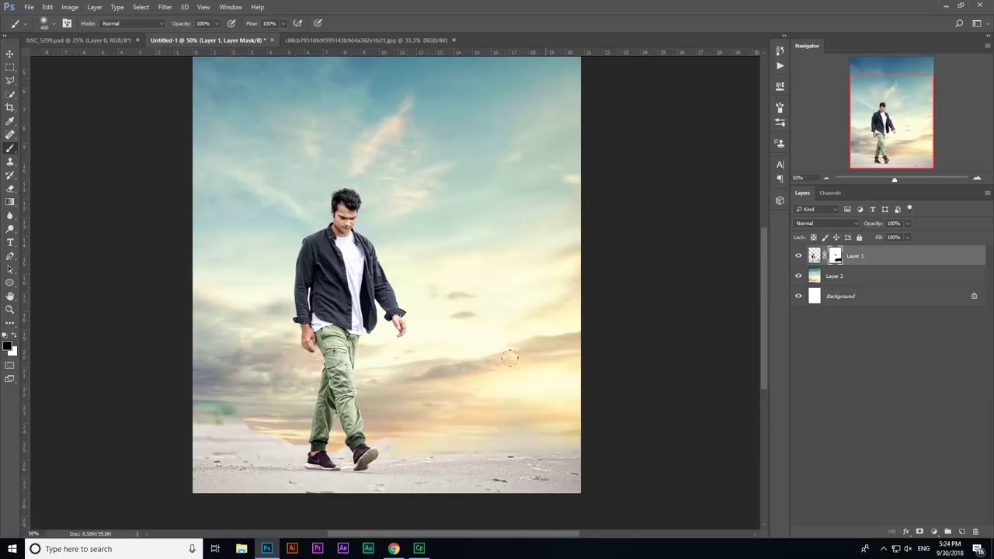
pyautogui.moveTo(509, 358); pyautogui.dragTo(556, 431)
pyautogui.moveTo(233, 407)
pyautogui.mouseDown()
pyautogui.moveTo(198, 427)
pyautogui.moveTo(210, 462)
pyautogui.moveTo(288, 469)
pyautogui.mouseUp()
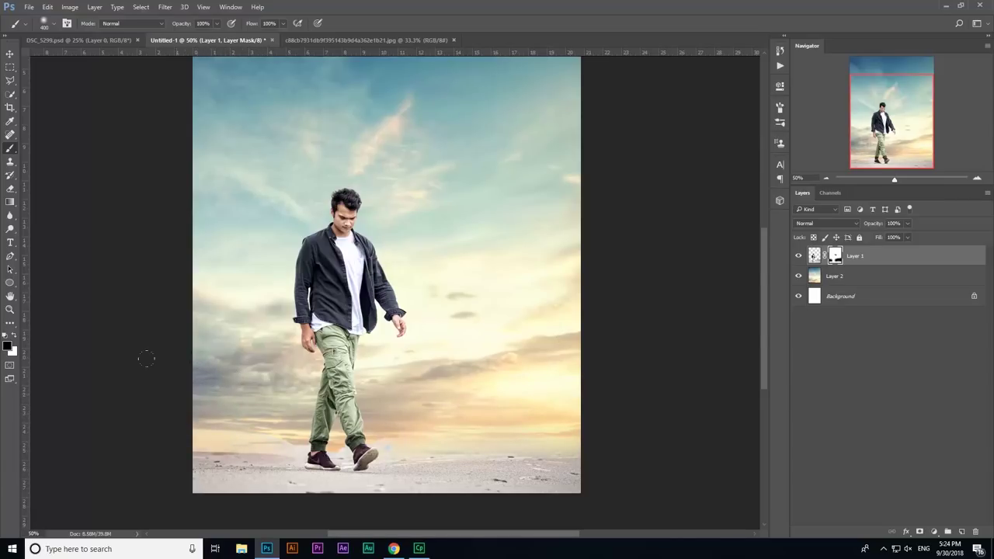
pyautogui.click(10, 309)
pyautogui.click(271, 450)
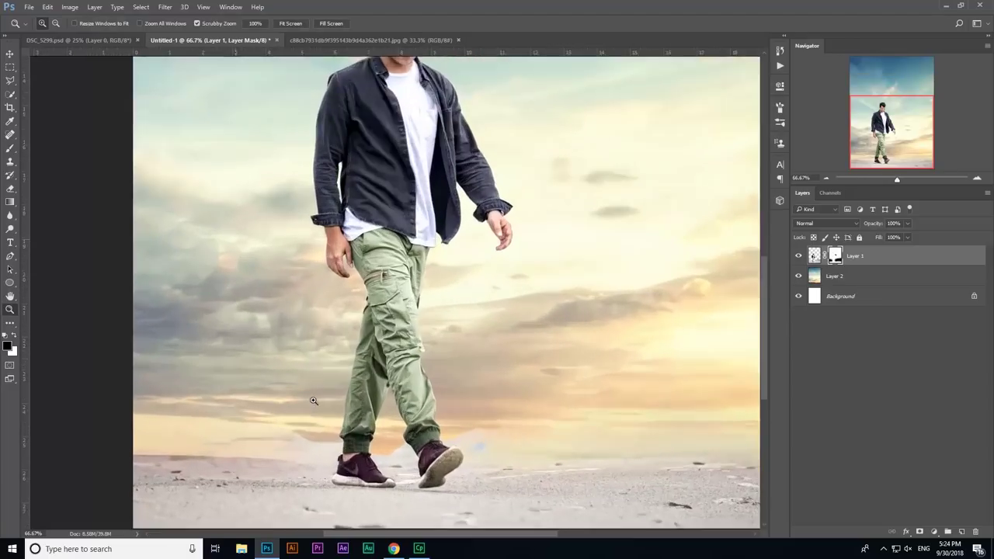
pyautogui.moveTo(323, 383)
pyautogui.mouseDown()
pyautogui.moveTo(420, 308)
pyautogui.moveTo(373, 309)
pyautogui.mouseUp()
pyautogui.click(835, 275)
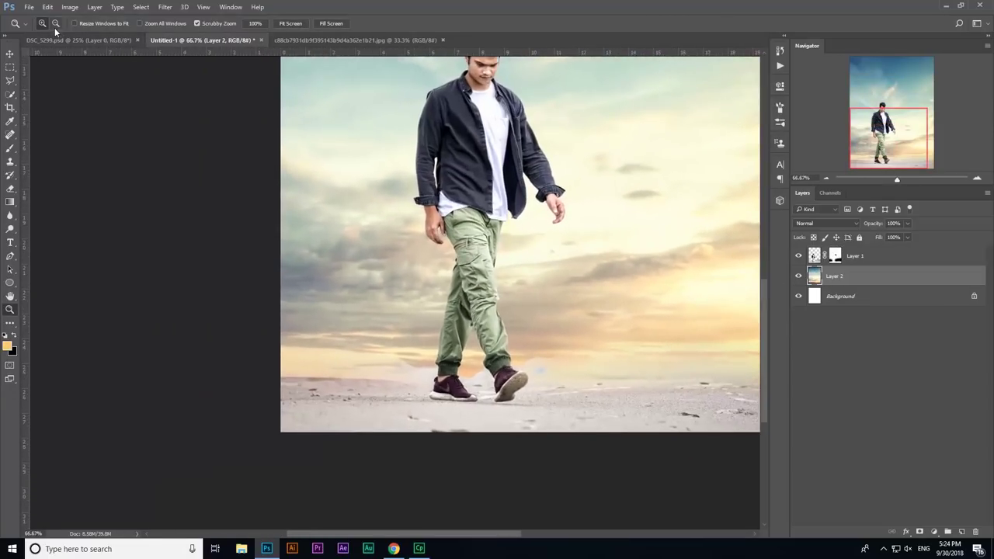
pyautogui.click(9, 56)
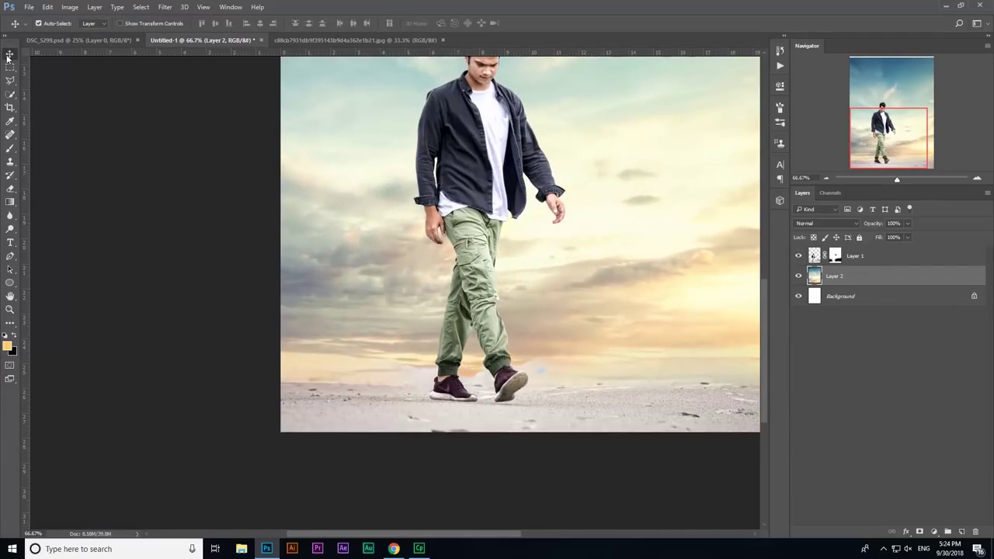
pyautogui.click(10, 147)
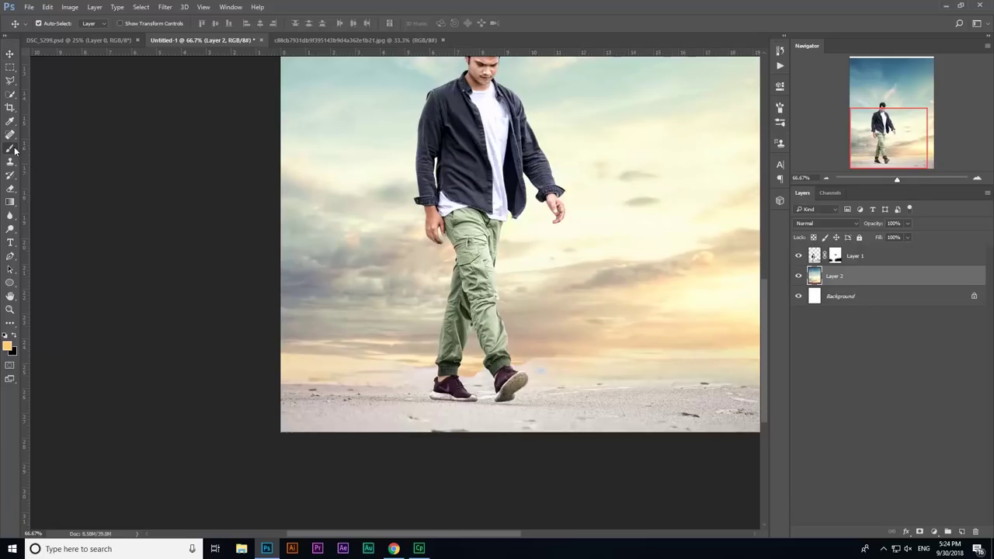
pyautogui.rightClick(603, 284)
pyautogui.click(598, 271)
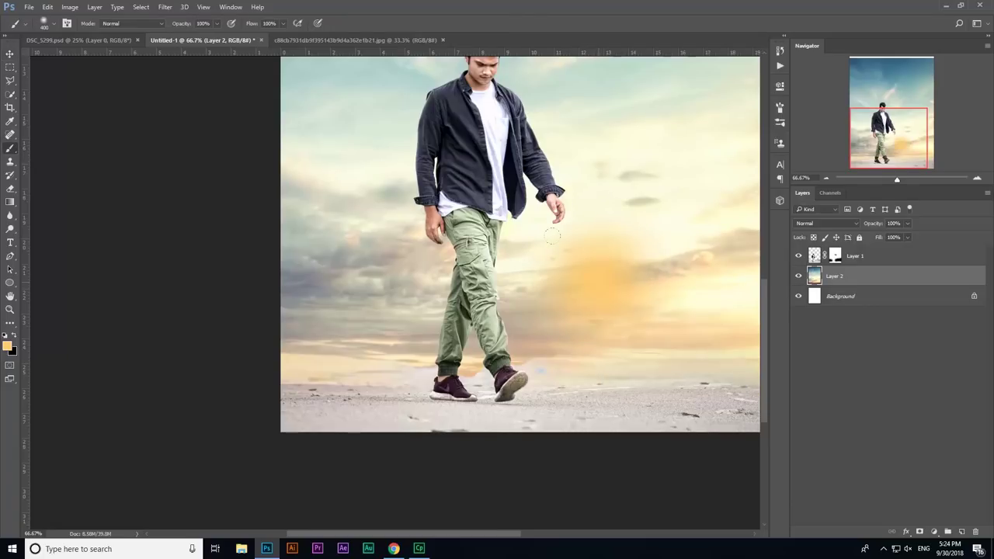
pyautogui.hotkey('ctrl', 'z')
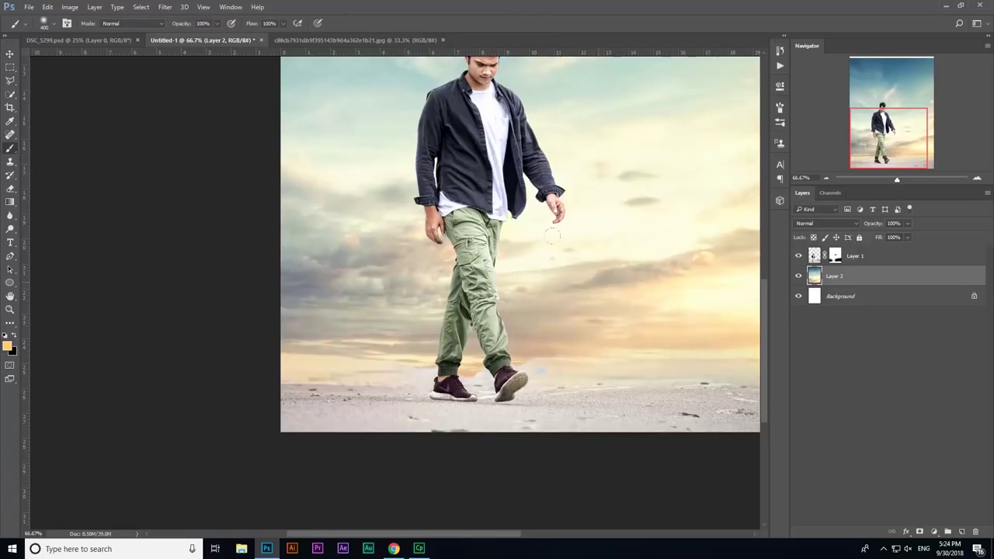
pyautogui.click(543, 329)
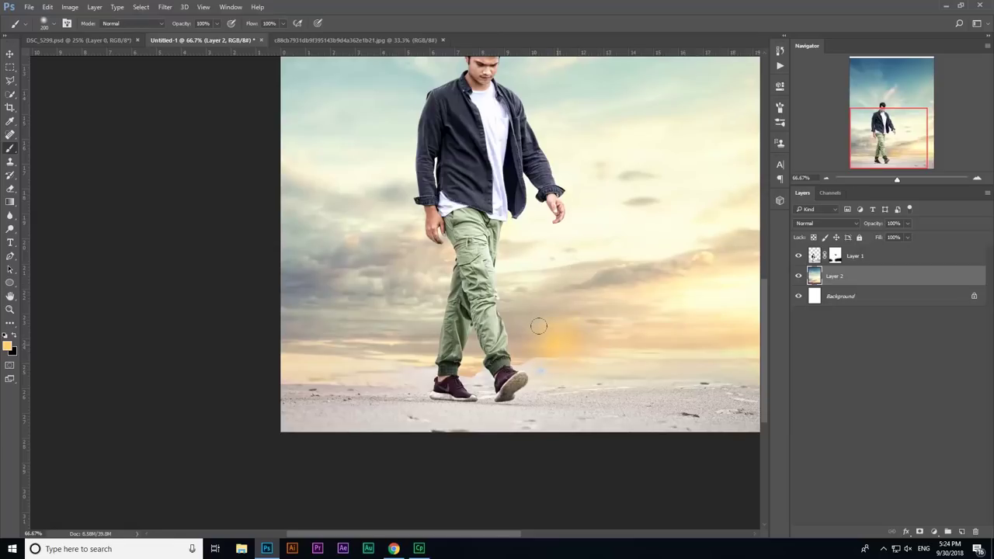
pyautogui.hotkey('ctrl', 'z')
pyautogui.click(836, 257)
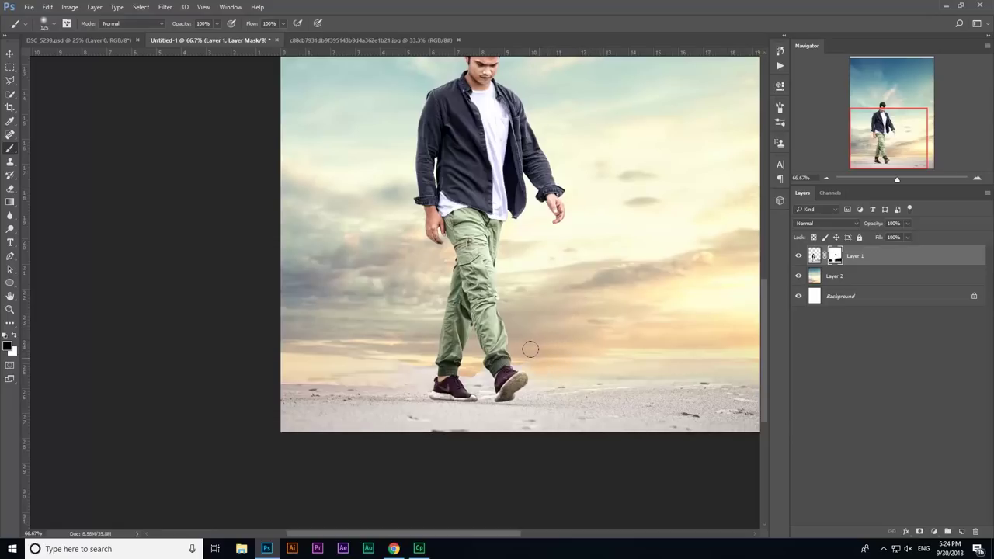
# Paint the mask around the pant cuffs and shoes to remove the whitish haze
pyautogui.click(10, 309)
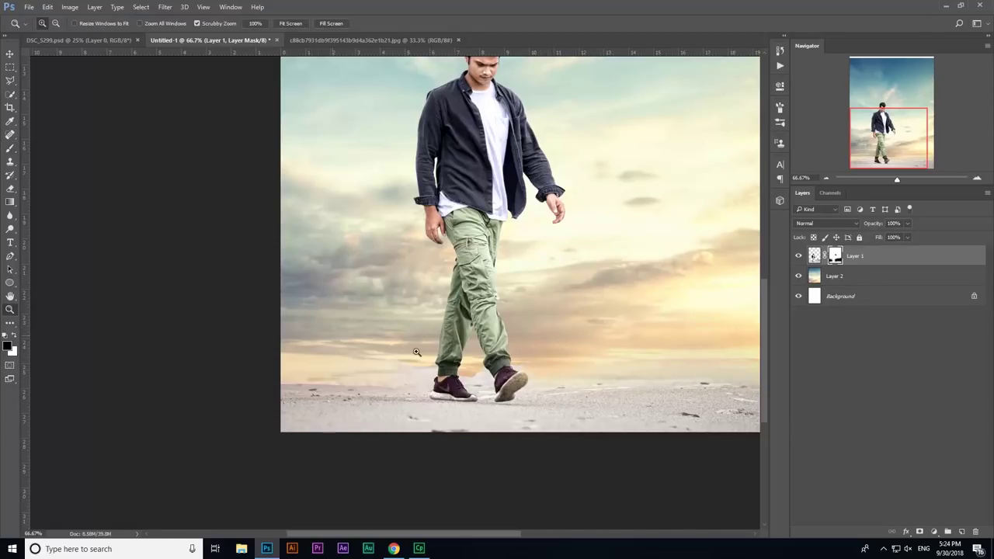
pyautogui.click(471, 357)
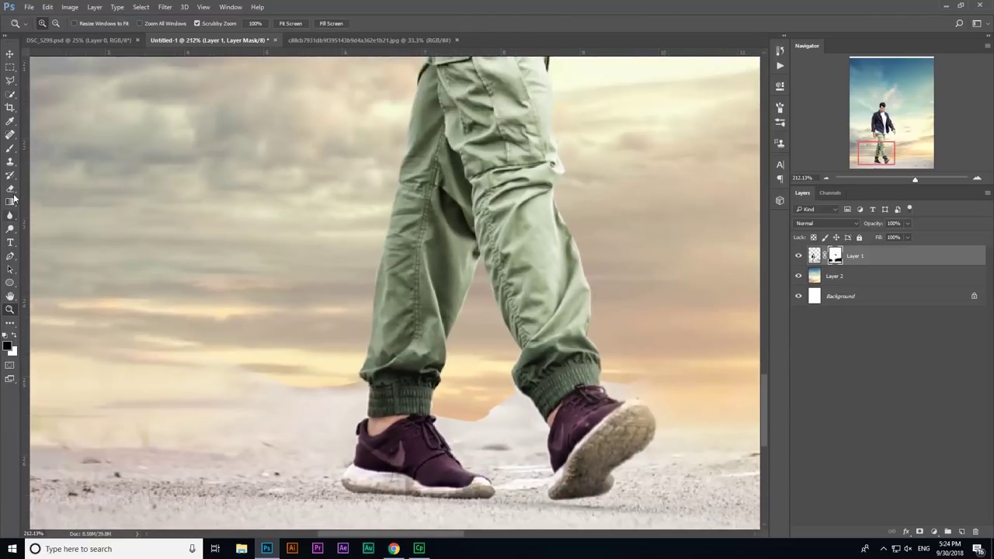
pyautogui.click(10, 147)
pyautogui.moveTo(256, 412); pyautogui.dragTo(357, 396)
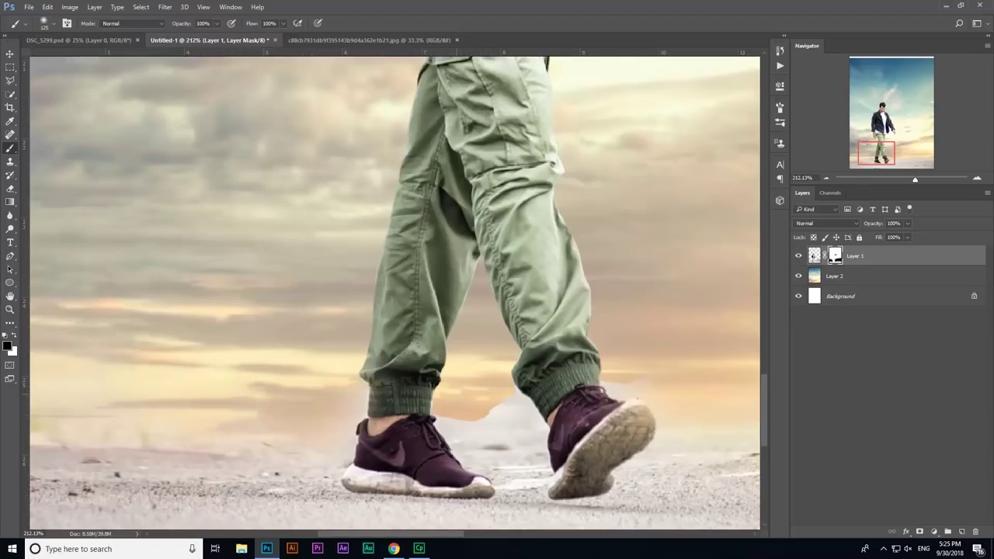
pyautogui.moveTo(456, 377); pyautogui.dragTo(535, 404)
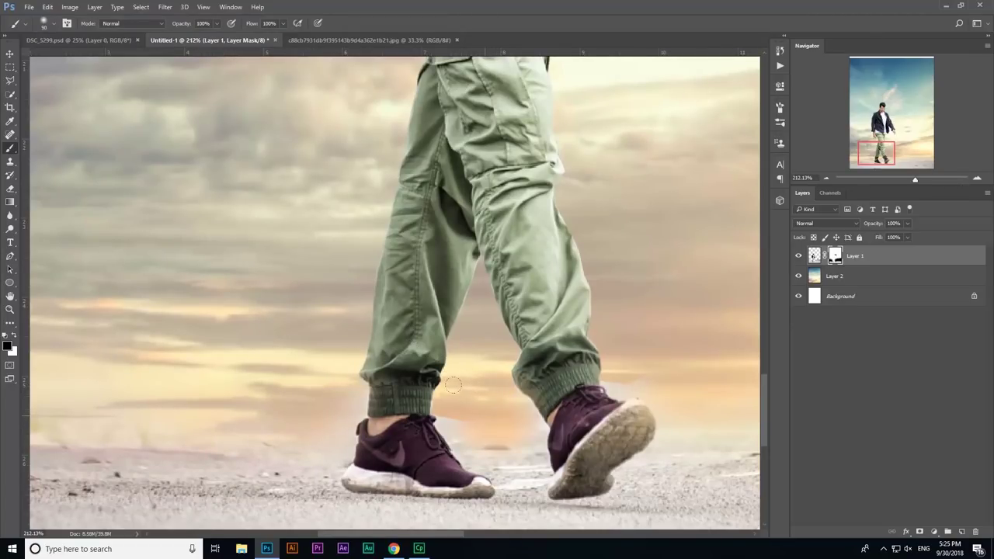
pyautogui.moveTo(442, 442)
pyautogui.mouseDown()
pyautogui.moveTo(466, 384)
pyautogui.moveTo(473, 389)
pyautogui.mouseUp()
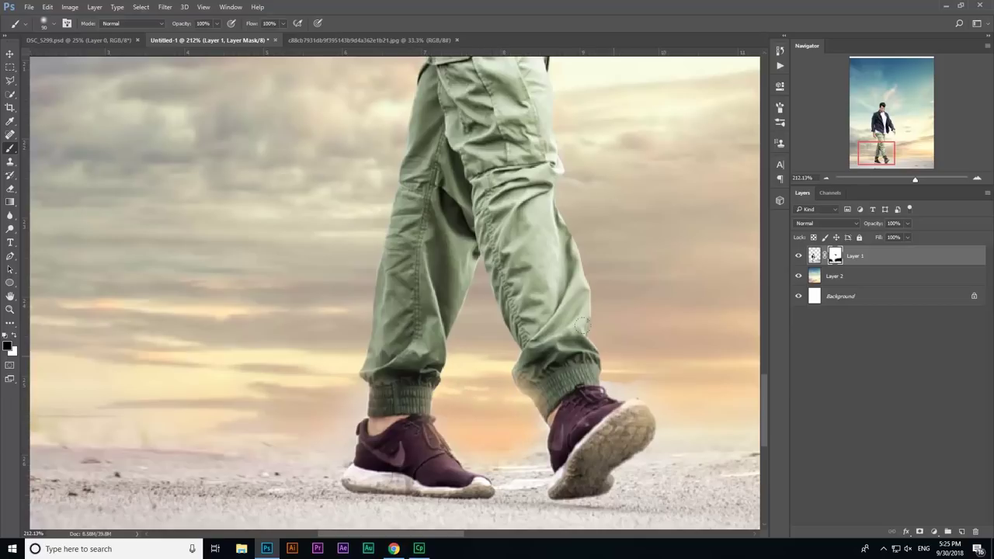
pyautogui.moveTo(622, 345); pyautogui.dragTo(615, 331)
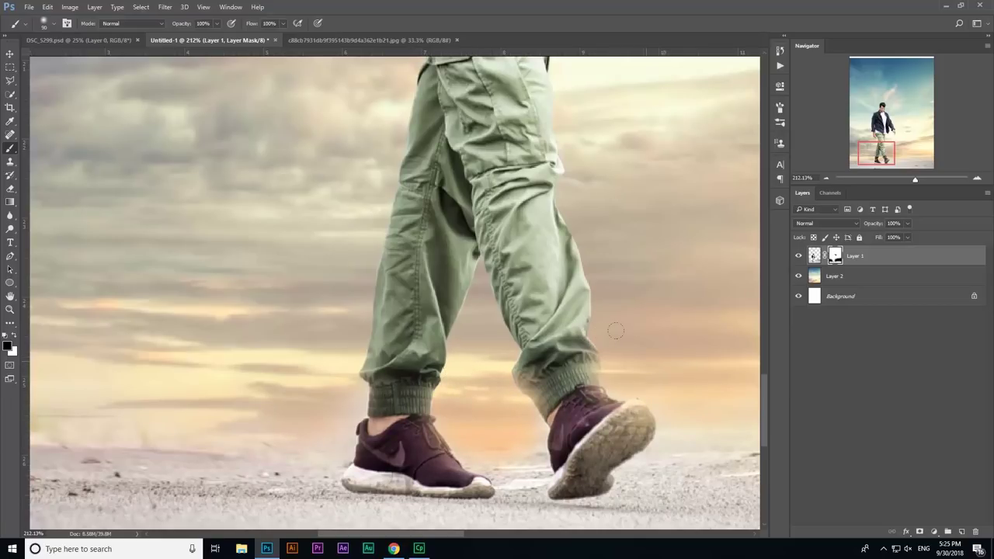
pyautogui.moveTo(707, 406); pyautogui.dragTo(682, 380)
pyautogui.hotkey('ctrl', 'z')
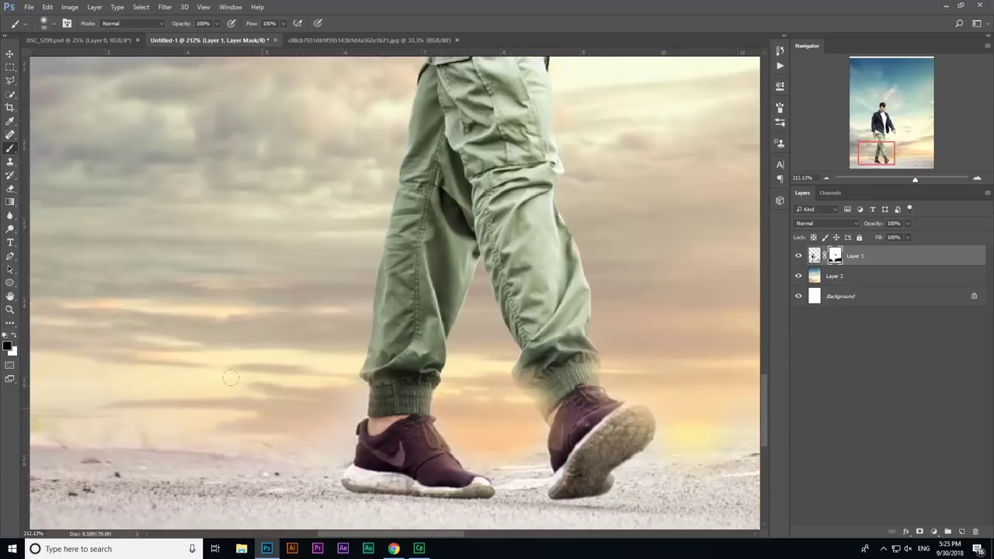
pyautogui.click(10, 309)
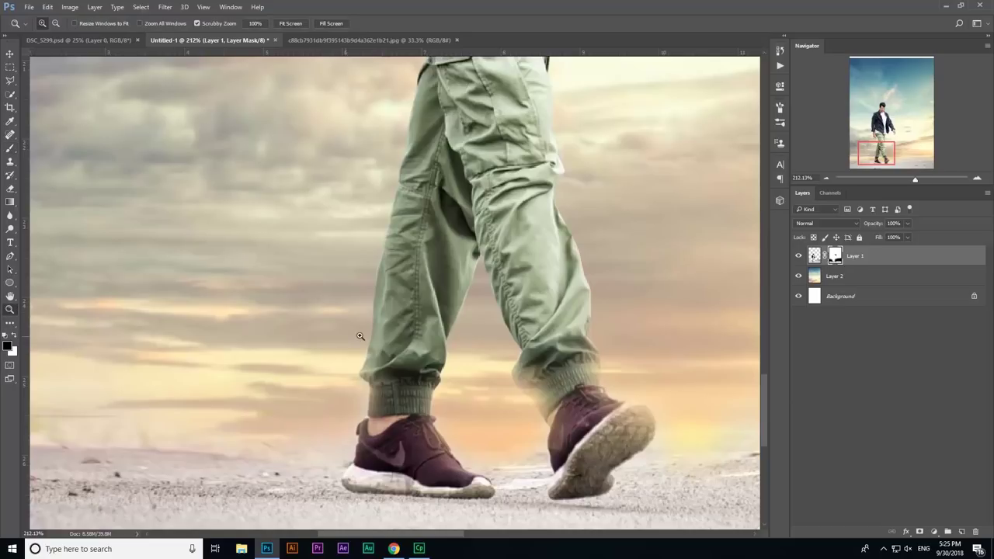
pyautogui.moveTo(360, 337)
pyautogui.mouseDown()
pyautogui.moveTo(292, 274)
pyautogui.moveTo(487, 305)
pyautogui.mouseUp()
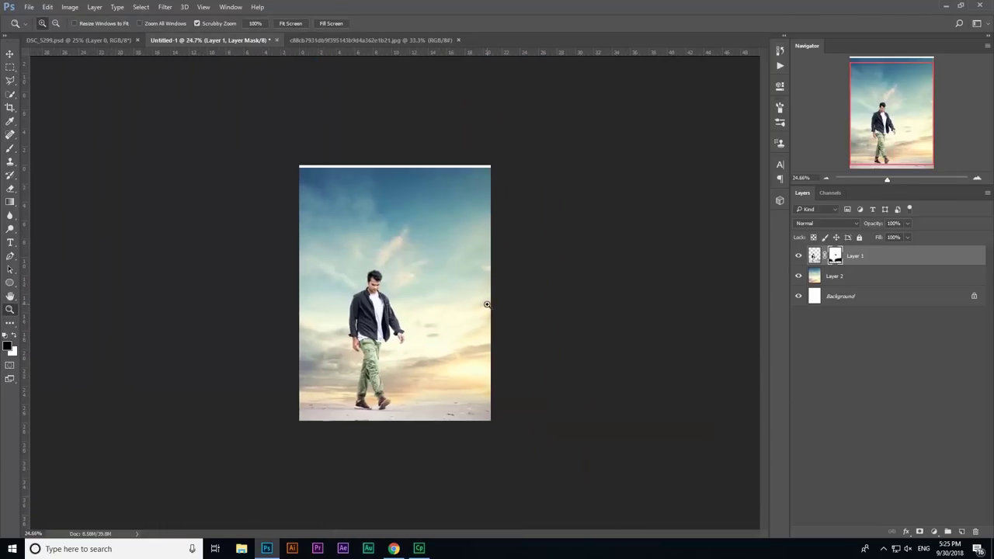
# Crop to the canvas edges, discarding overflowing sky and photo pixels, then fit the view
pyautogui.click(10, 107)
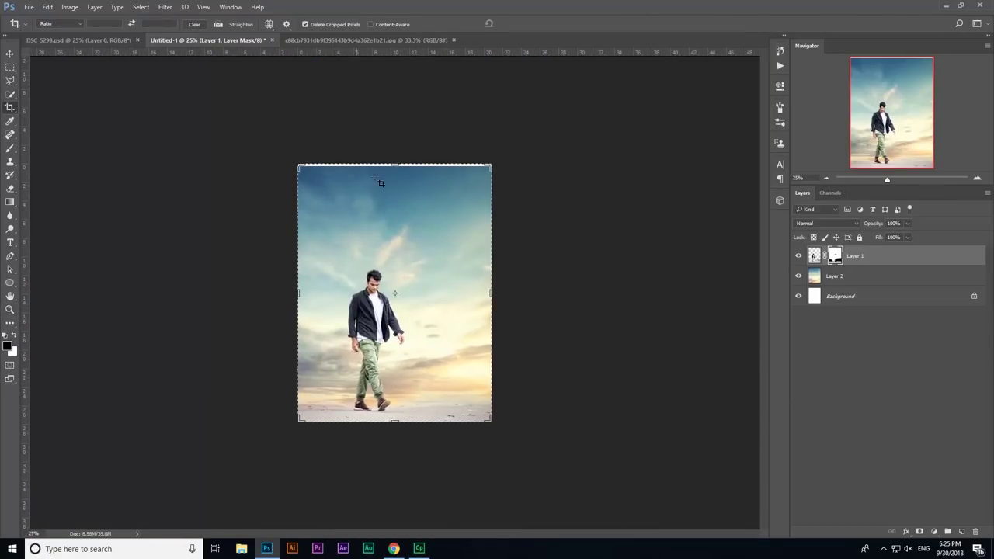
pyautogui.moveTo(402, 161); pyautogui.dragTo(396, 165)
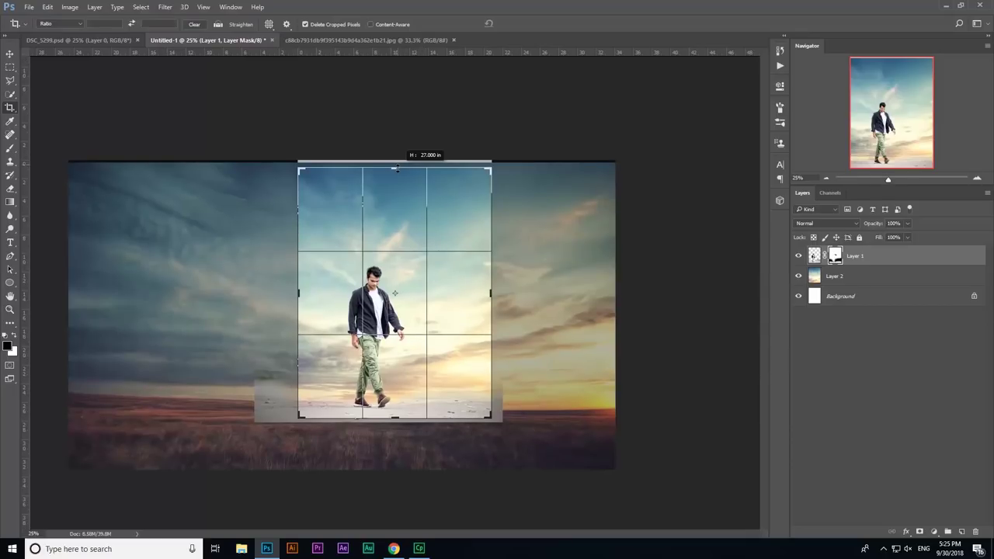
pyautogui.press('Return')
pyautogui.press('z')
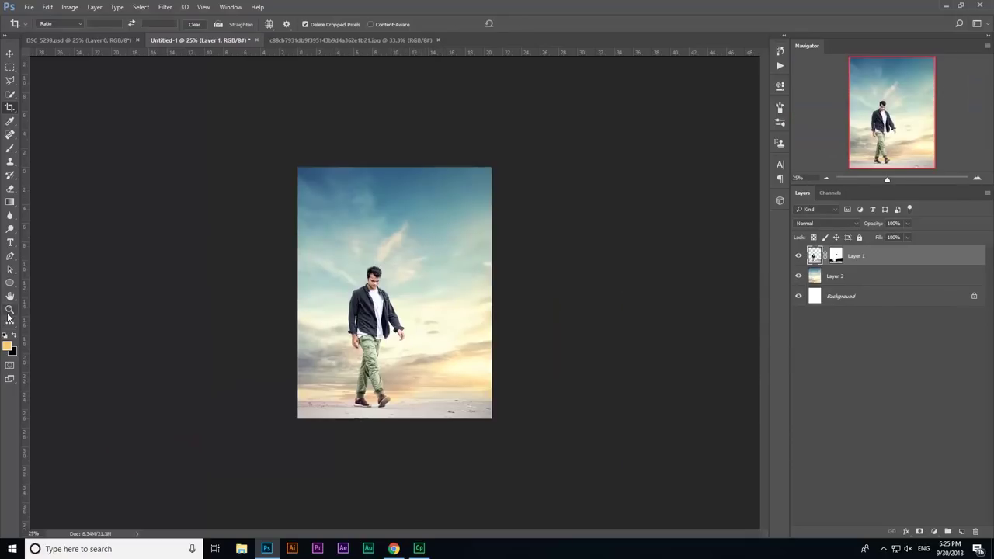
pyautogui.moveTo(374, 282); pyautogui.dragTo(508, 295)
pyautogui.hotkey('ctrl', '-')
pyautogui.hotkey('ctrl', '-')
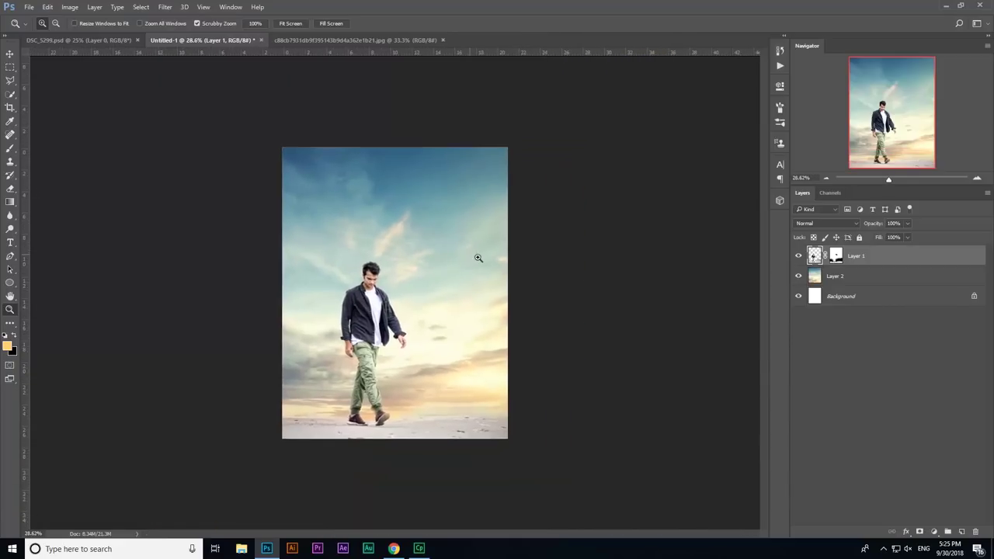
# Add a new Layer 3 and set the foreground colour to orange fac264
pyautogui.click(963, 532)
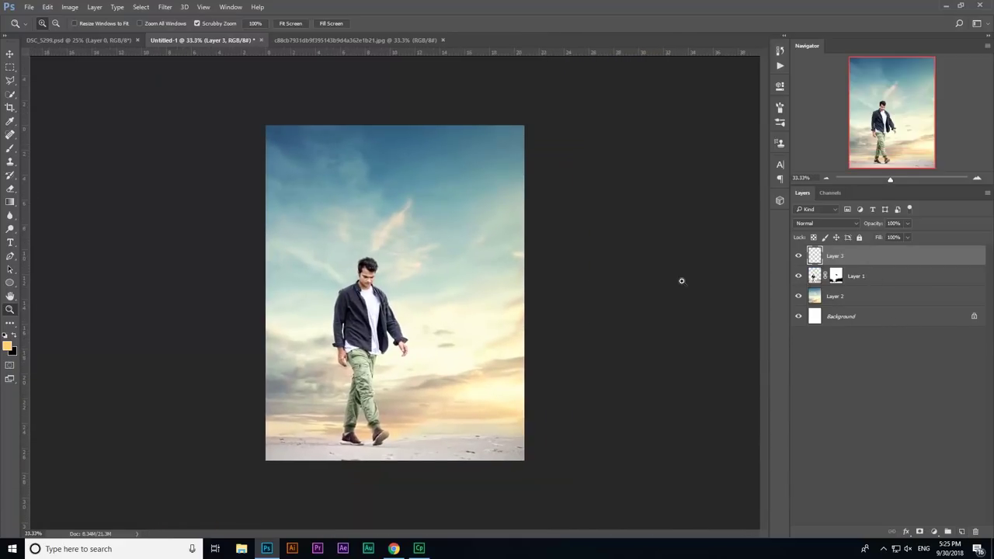
pyautogui.click(10, 148)
pyautogui.click(9, 346)
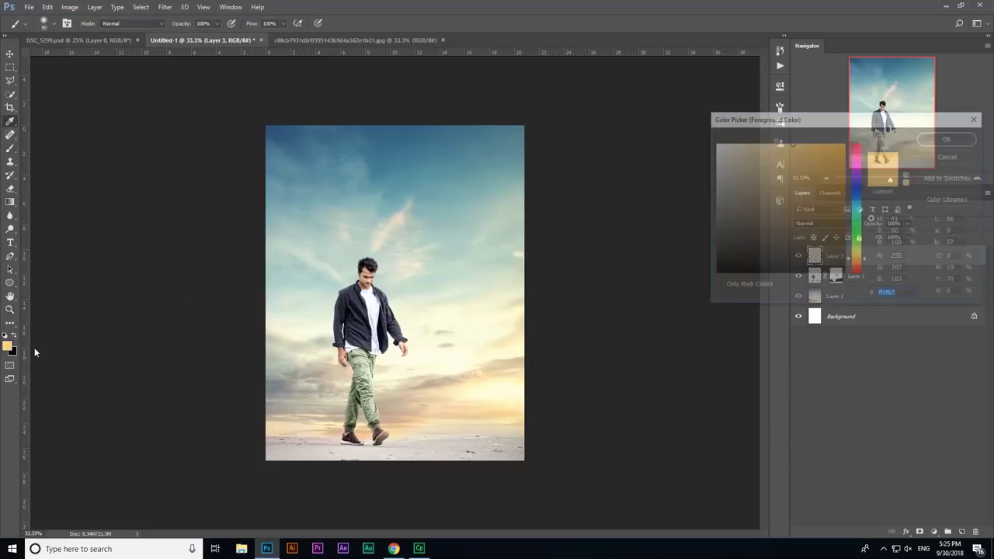
pyautogui.click(496, 407)
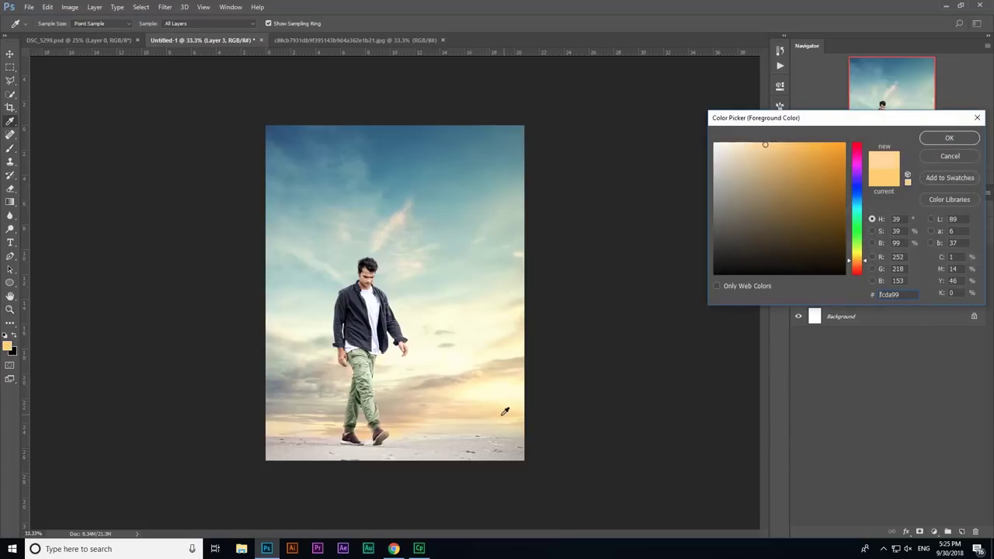
pyautogui.click(401, 427)
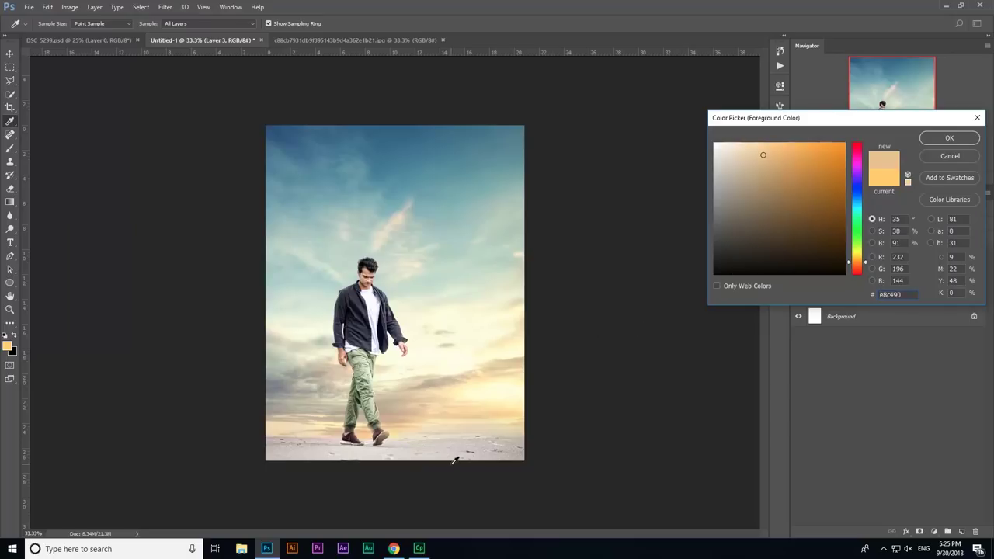
pyautogui.click(494, 411)
pyautogui.moveTo(784, 149); pyautogui.dragTo(793, 145)
pyautogui.click(936, 139)
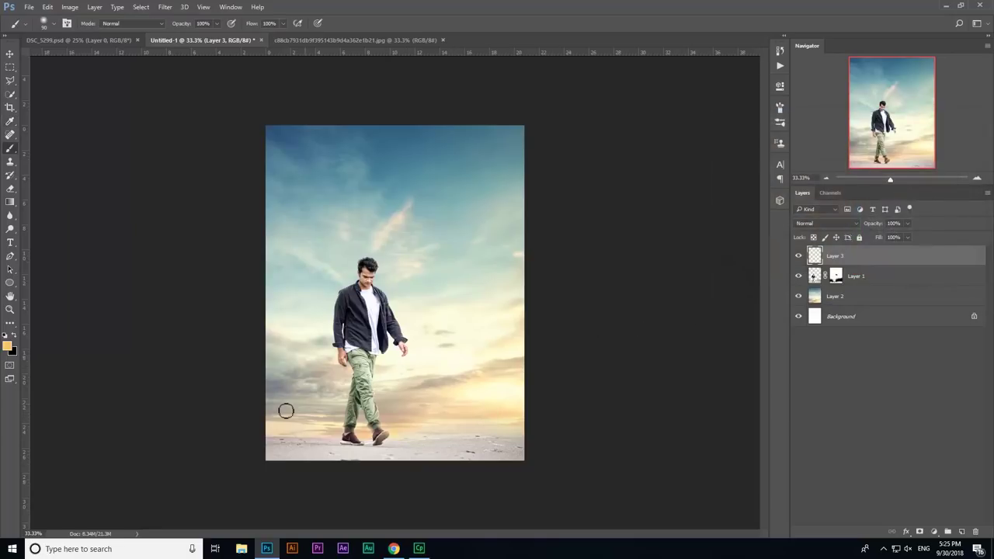
# Paint a soft orange glow along the poster bottom with a 400 px brush
pyautogui.press(']')
pyautogui.press(']')
pyautogui.press(']')
pyautogui.moveTo(272, 419); pyautogui.dragTo(479, 381)
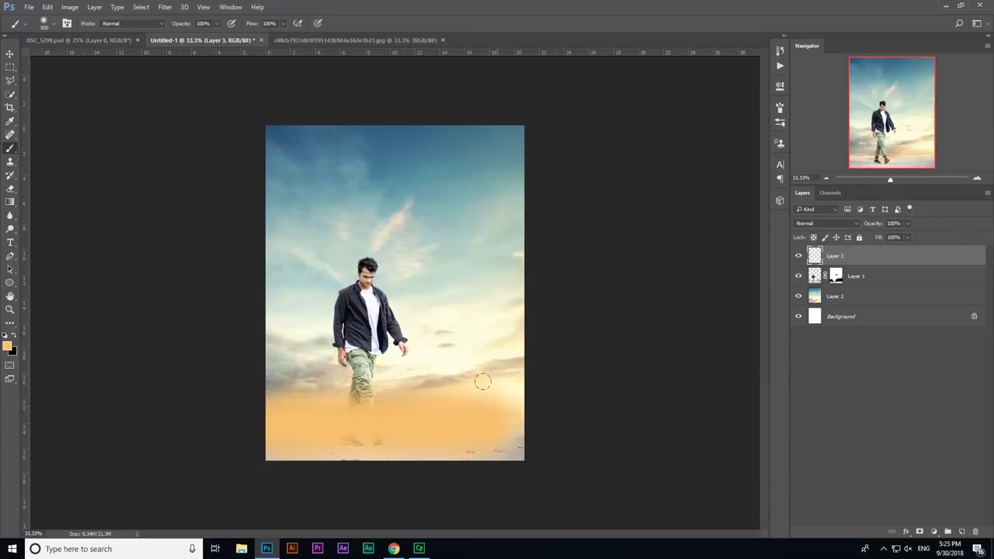
pyautogui.click(10, 53)
pyautogui.hotkey('ctrl', 't')
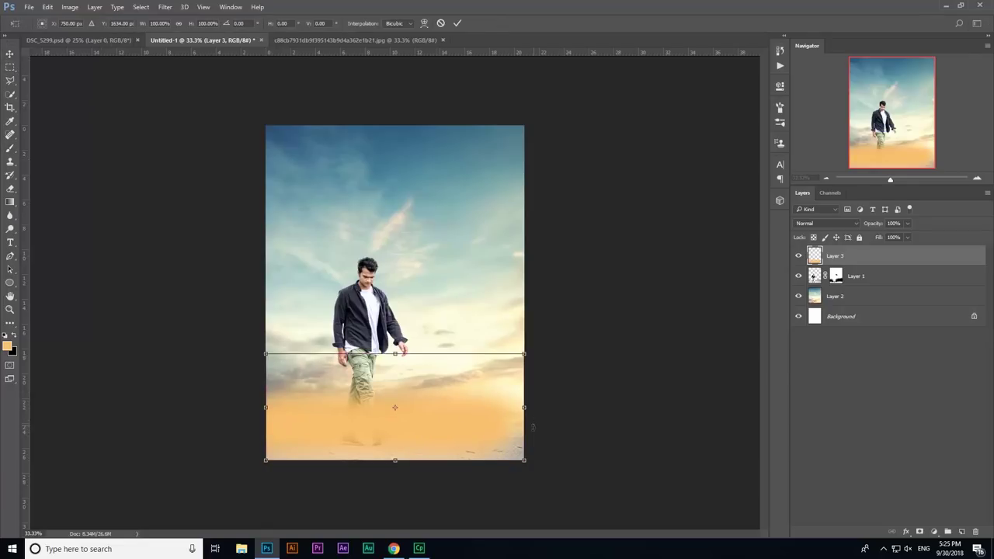
pyautogui.press('Return')
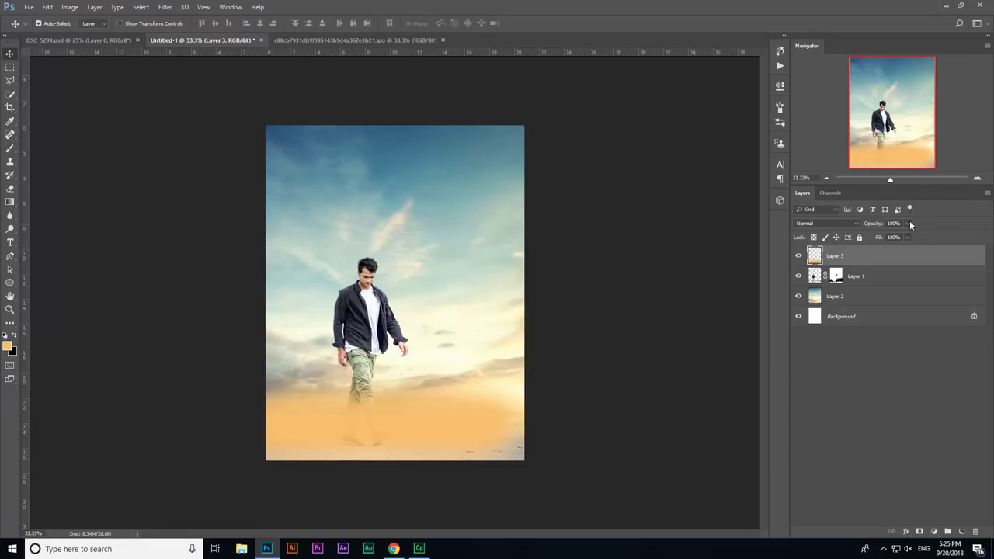
# Put Layer 3 at 41% under Layer 1, and an 8% Layer 3 copy on top
pyautogui.moveTo(901, 236); pyautogui.dragTo(878, 238)
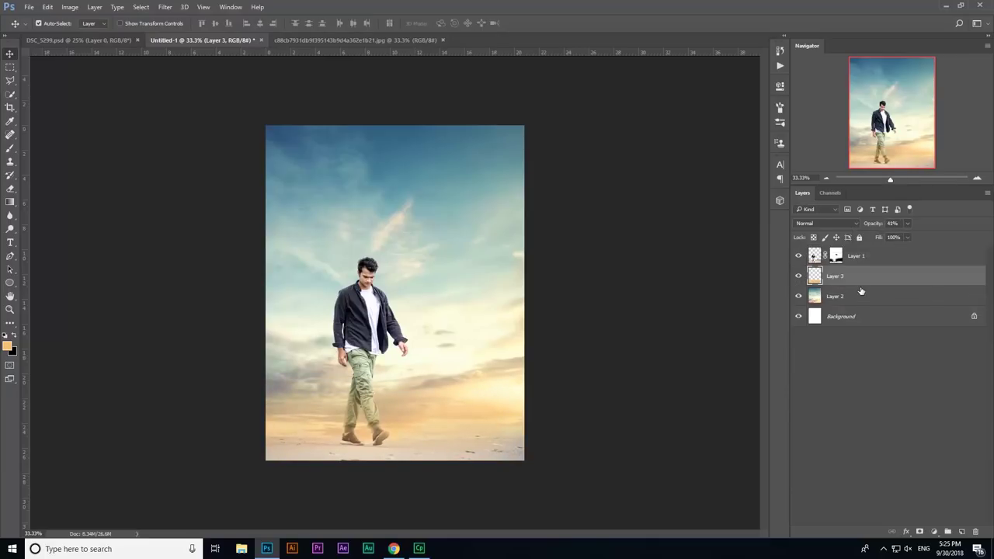
pyautogui.moveTo(861, 263); pyautogui.dragTo(860, 292)
pyautogui.rightClick(863, 276)
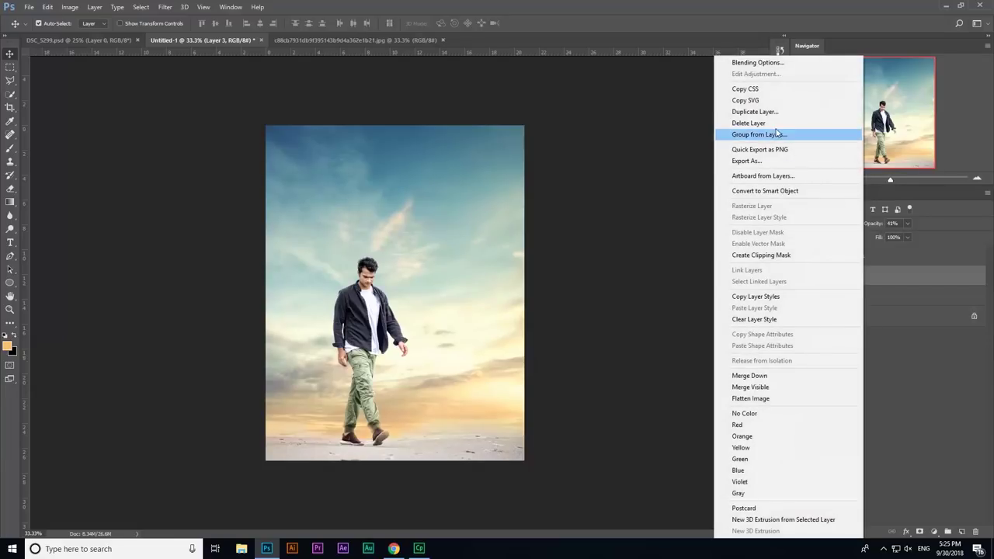
pyautogui.click(757, 107)
pyautogui.click(596, 170)
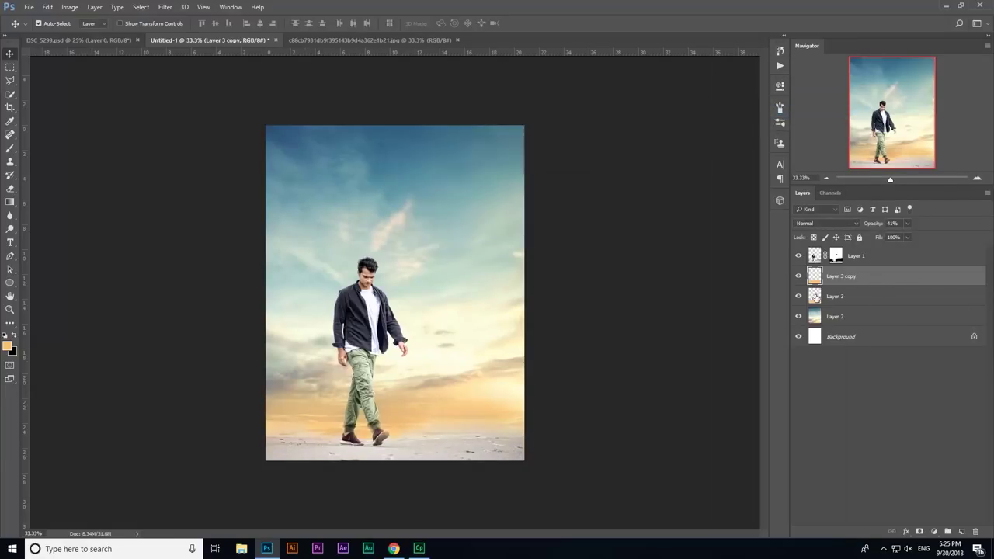
pyautogui.moveTo(868, 282); pyautogui.dragTo(869, 254)
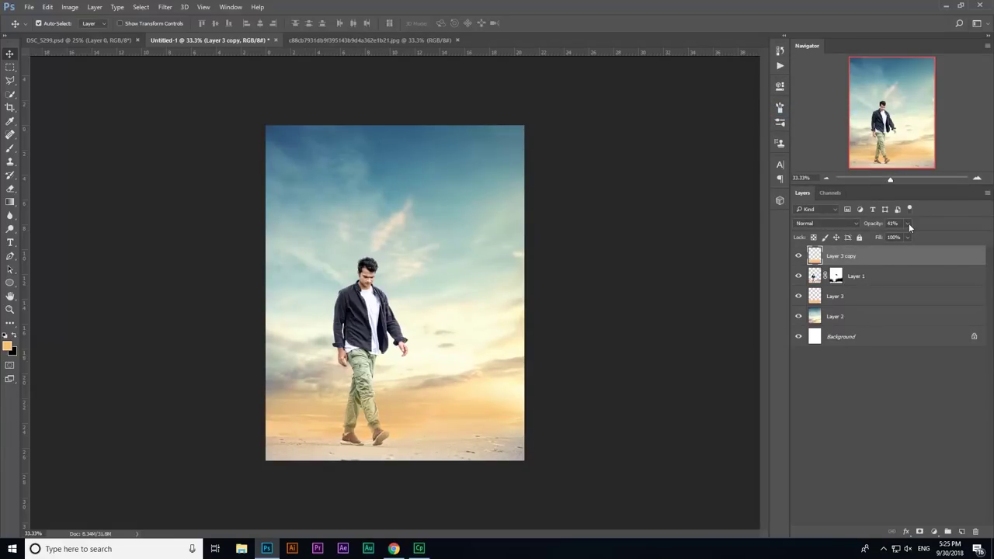
pyautogui.moveTo(905, 234); pyautogui.dragTo(894, 238)
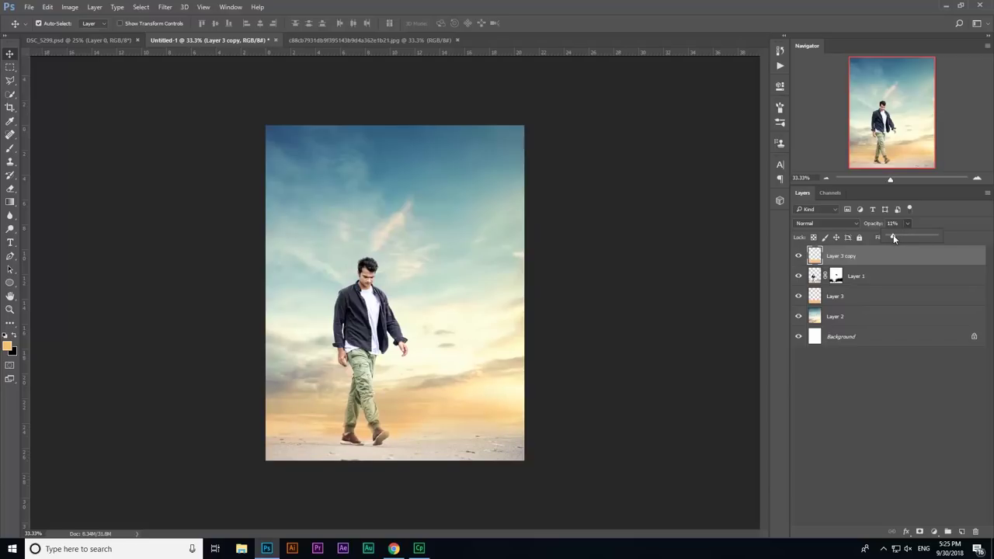
# Zoom in on the man's chest and select the sky Layer 2
pyautogui.click(11, 309)
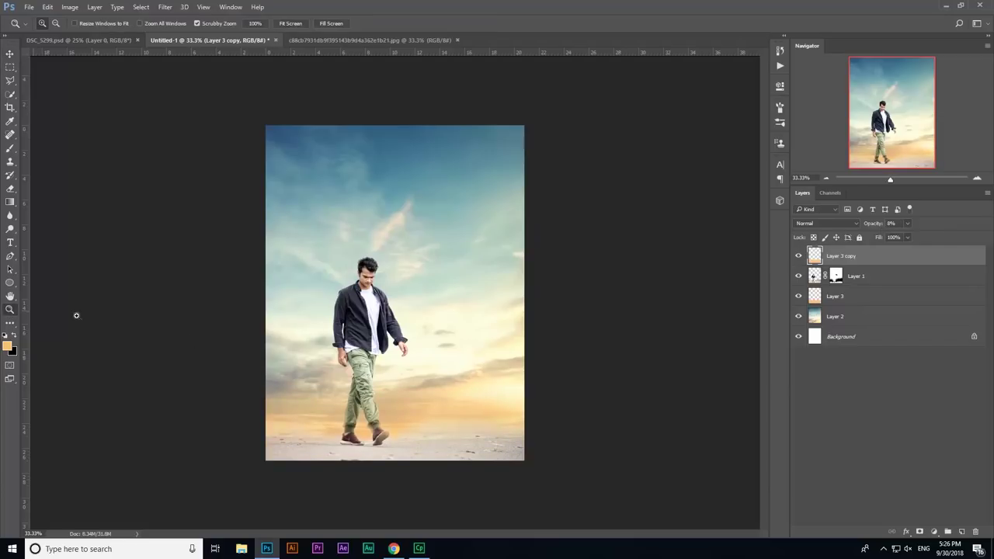
pyautogui.click(336, 312)
pyautogui.moveTo(395, 324); pyautogui.dragTo(726, 335)
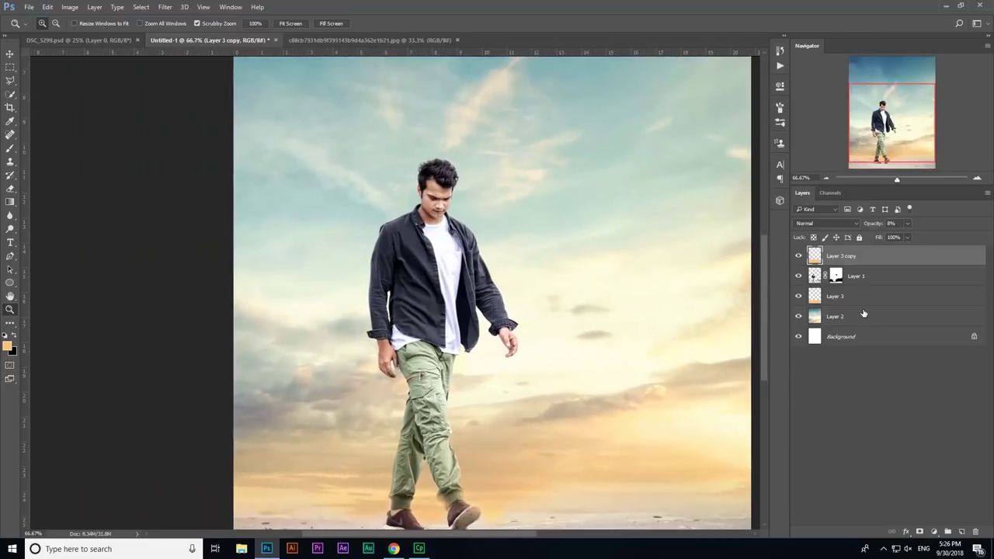
pyautogui.click(859, 316)
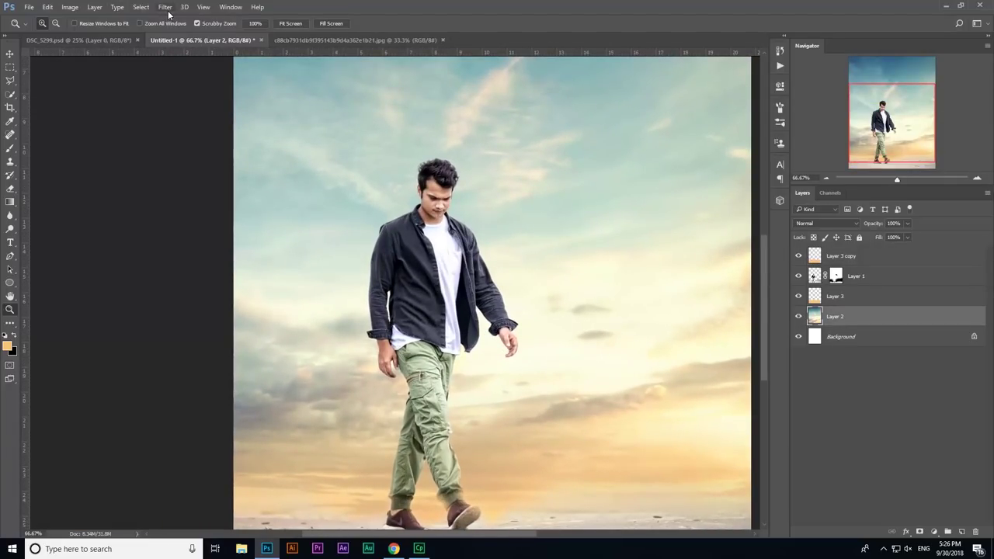
# Soften the sky layer with a 7.0-pixel Gaussian Blur
pyautogui.click(167, 9)
pyautogui.moveTo(170, 121)
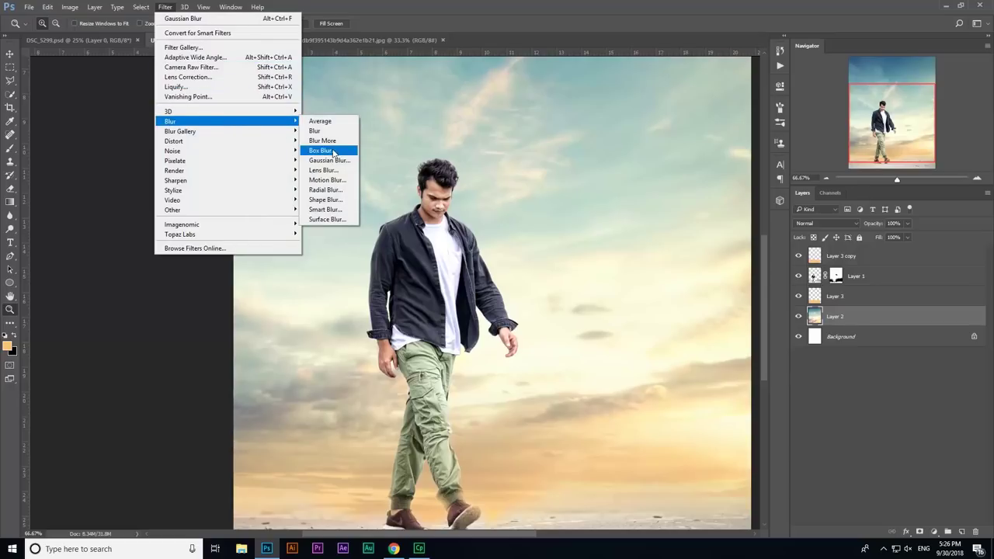
pyautogui.click(329, 160)
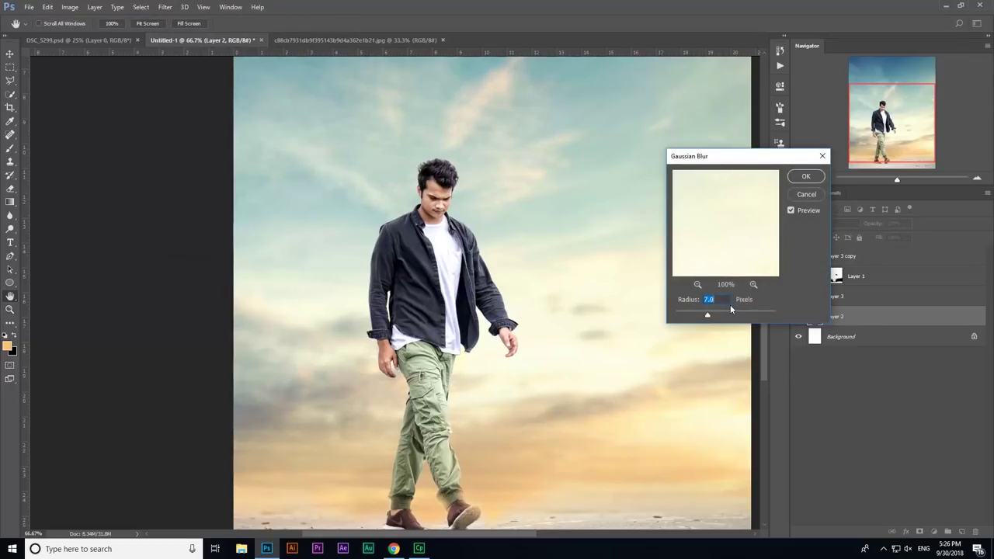
pyautogui.click(805, 177)
pyautogui.moveTo(491, 284); pyautogui.dragTo(435, 300)
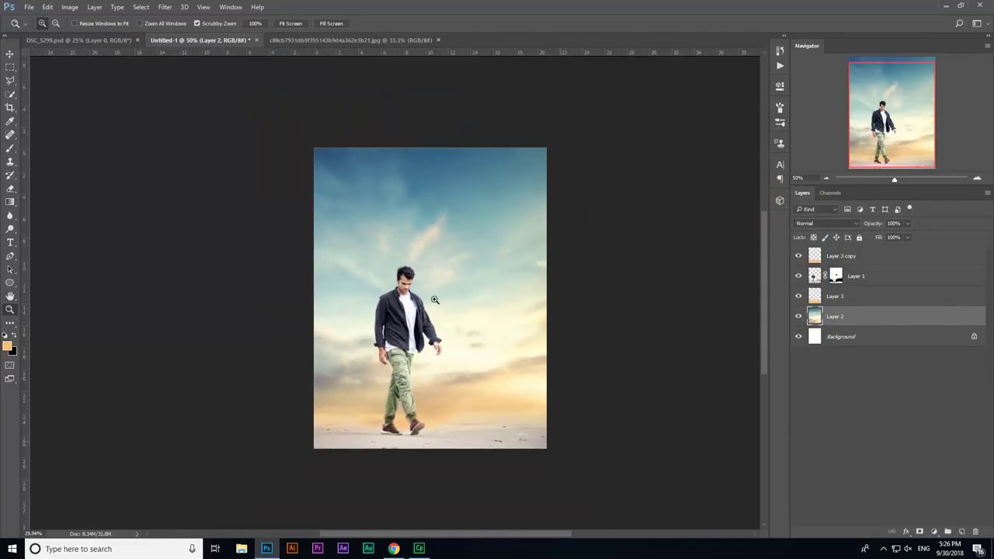
pyautogui.keyDown('alt'); pyautogui.click(435, 299); pyautogui.keyUp('alt')
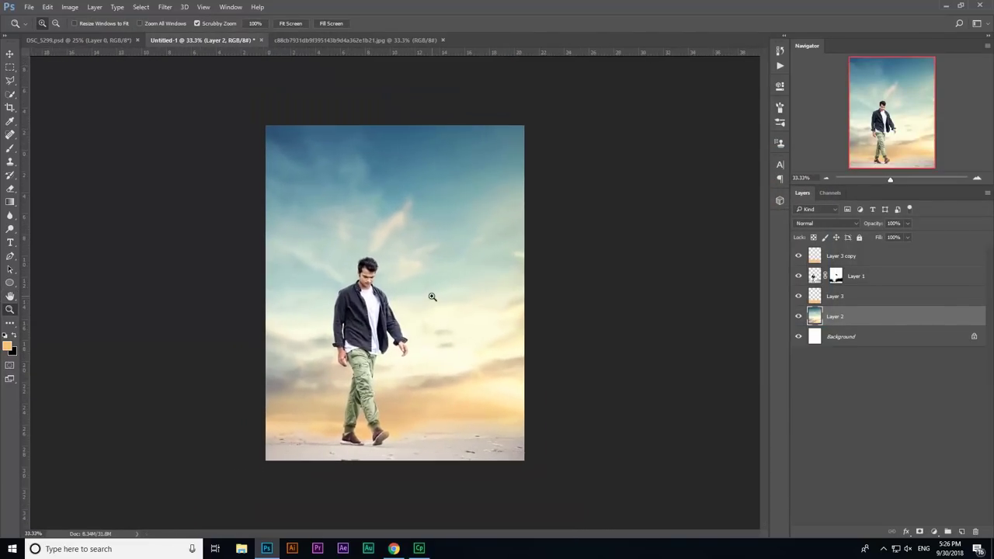
# Inspect the poster up close, then bring up the Open dialog on the Desktop
pyautogui.click(11, 54)
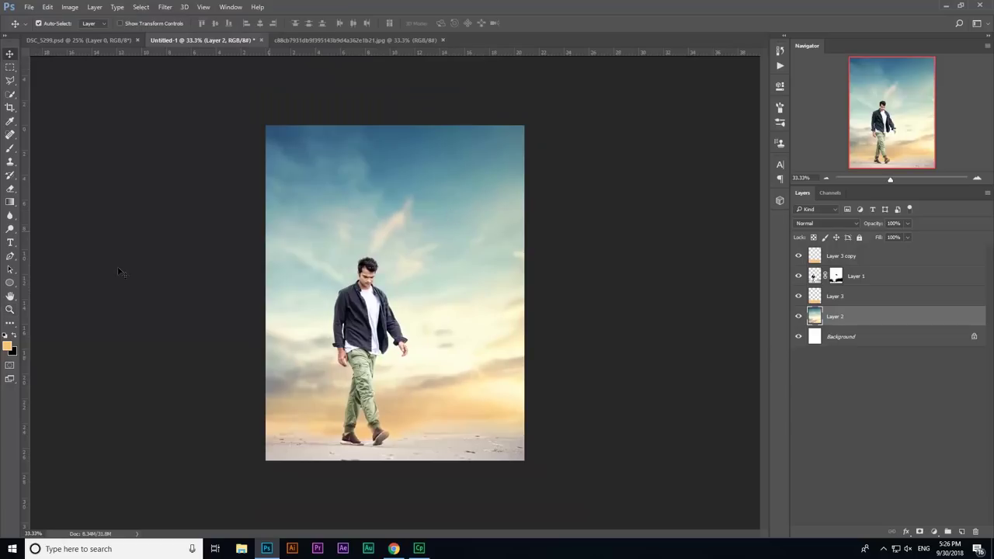
pyautogui.click(10, 308)
pyautogui.click(382, 297)
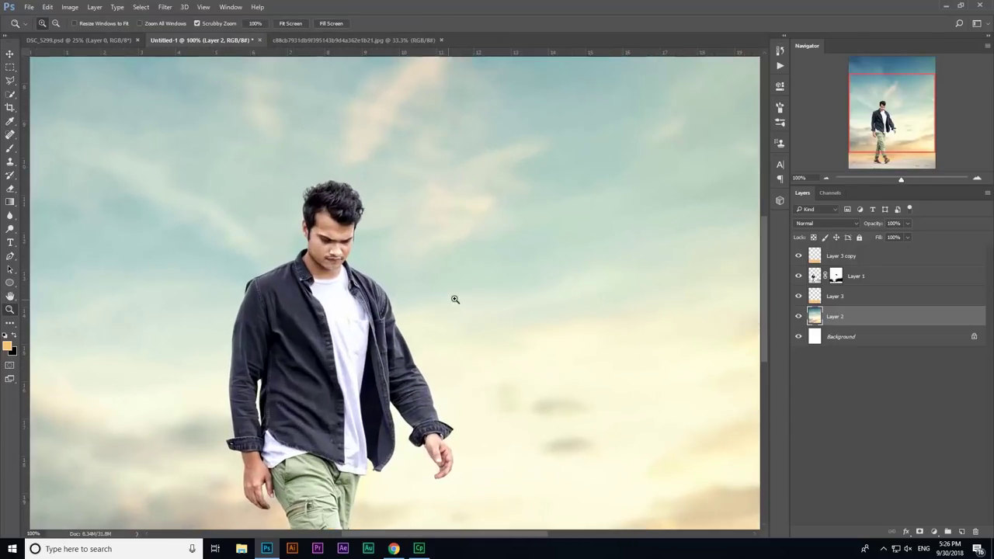
pyautogui.moveTo(396, 294); pyautogui.dragTo(433, 256)
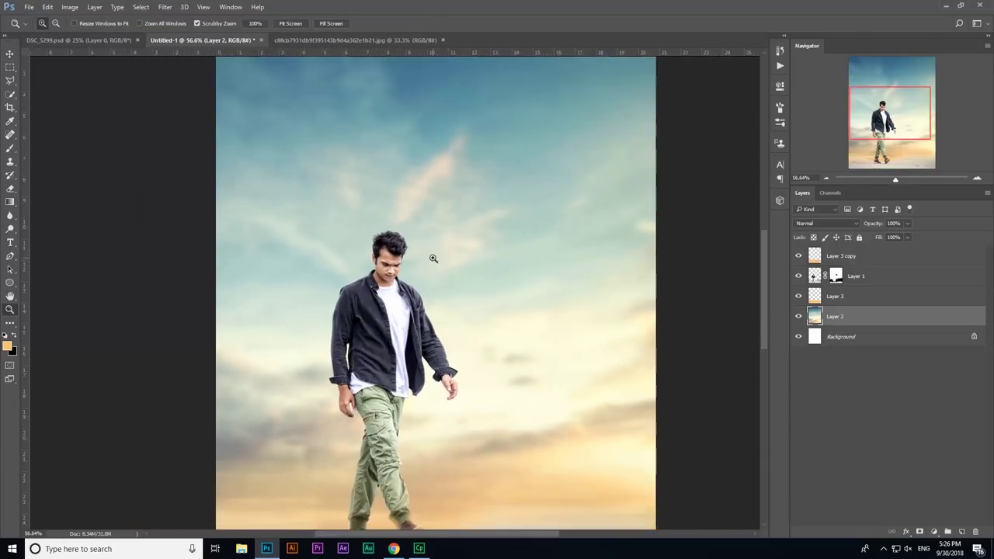
pyautogui.click(433, 258)
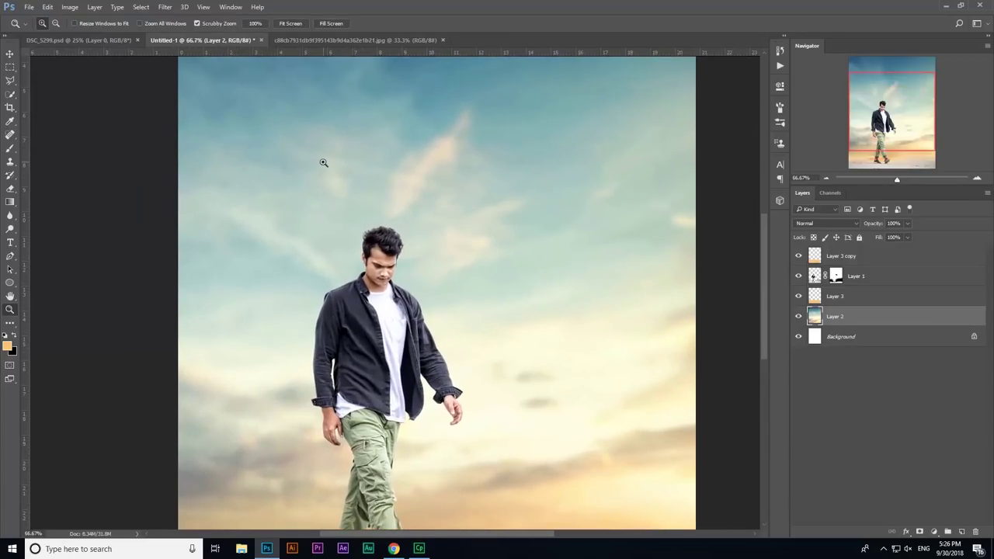
pyautogui.hotkey('ctrl', 'o')
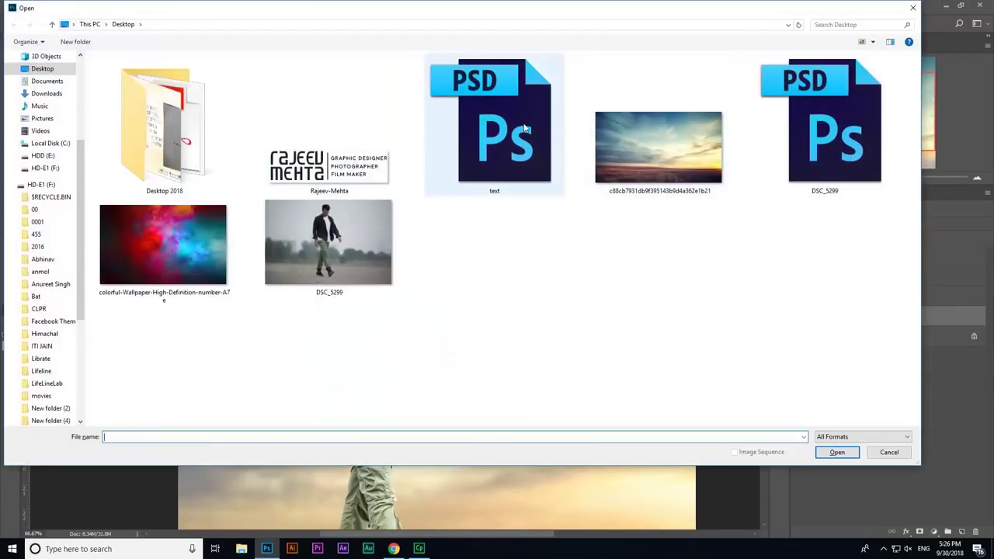
# Open text.psd, briefly show and hide the Credit group, and pick the Horizontal Type tool
pyautogui.press('Escape')
pyautogui.press('Escape')
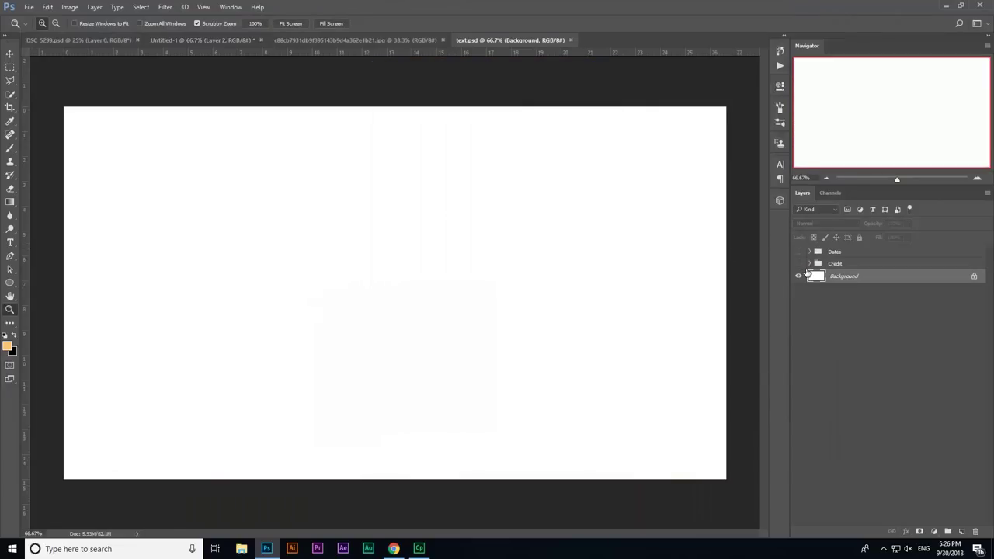
pyautogui.click(798, 264)
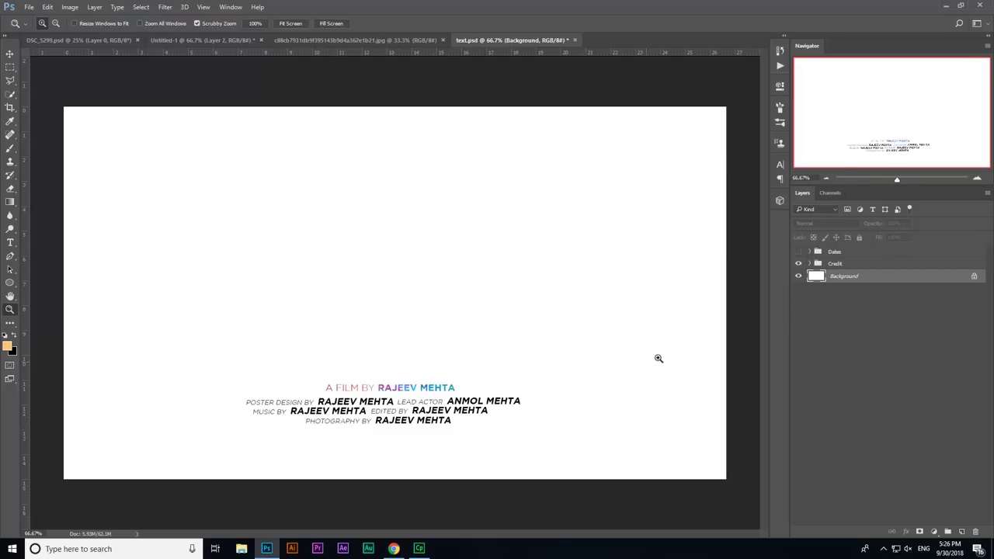
pyautogui.click(799, 264)
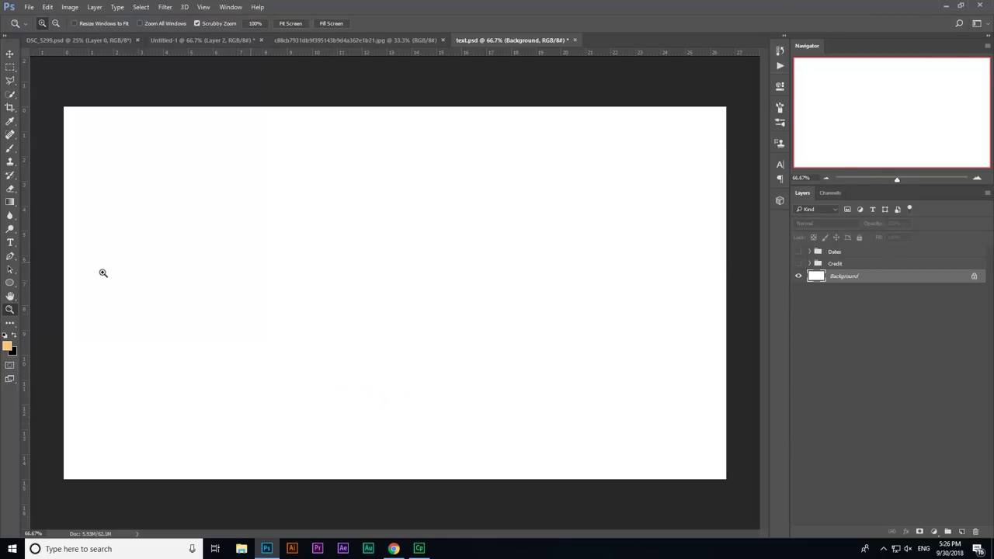
pyautogui.click(10, 242)
# Type the title BROTHER and set its font to Art Brewery
pyautogui.click(296, 276)
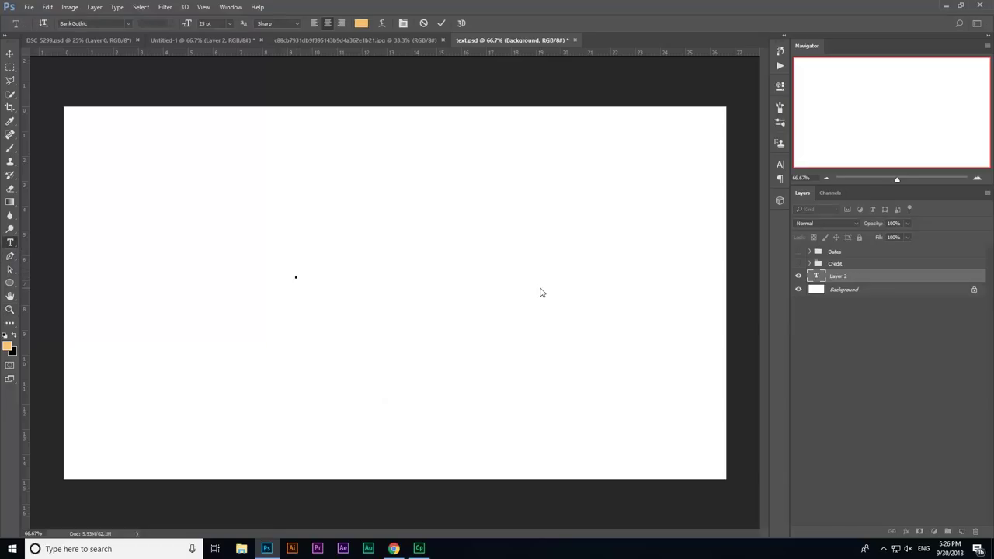
pyautogui.write('BRO')
pyautogui.write('THER')
pyautogui.hotkey('ctrl', 'a')
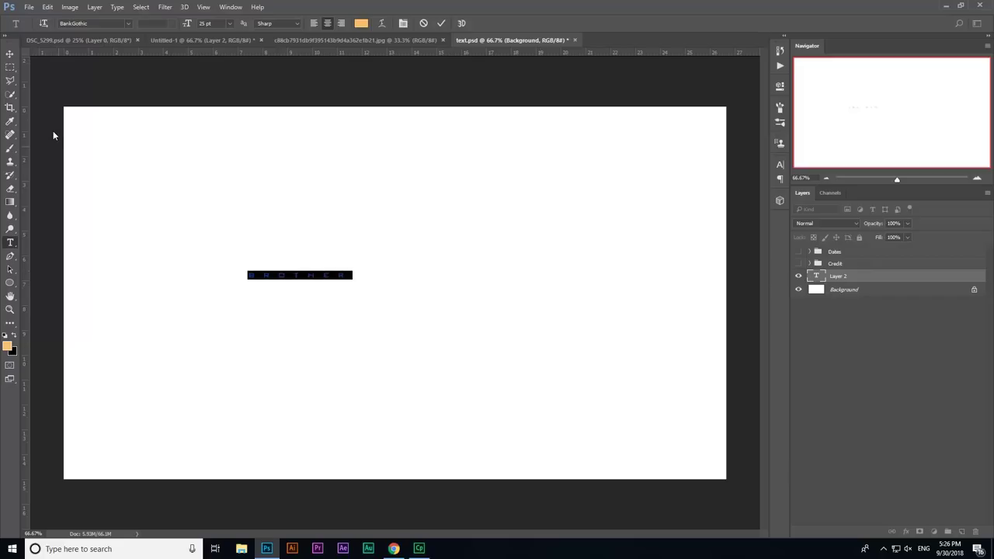
pyautogui.click(95, 24)
pyautogui.write('art')
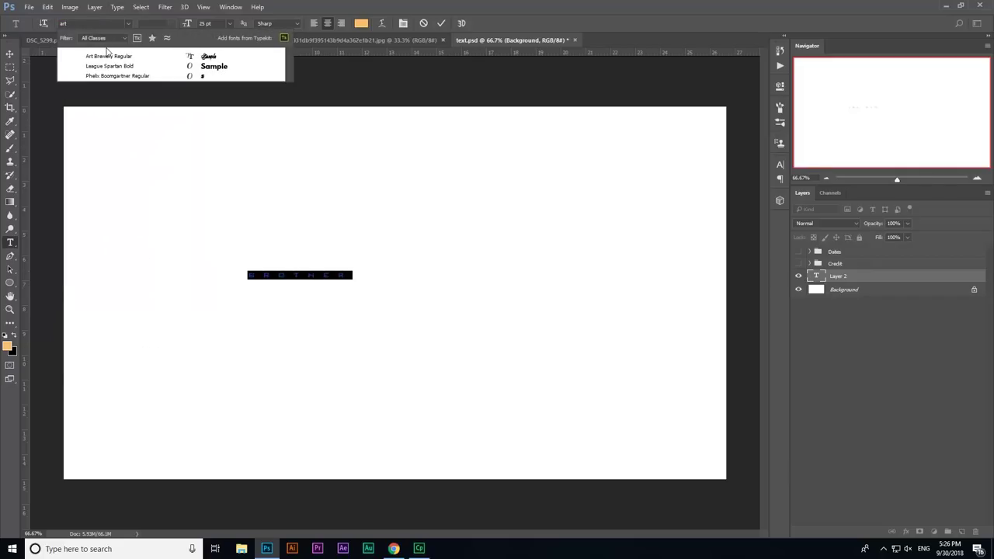
pyautogui.click(108, 52)
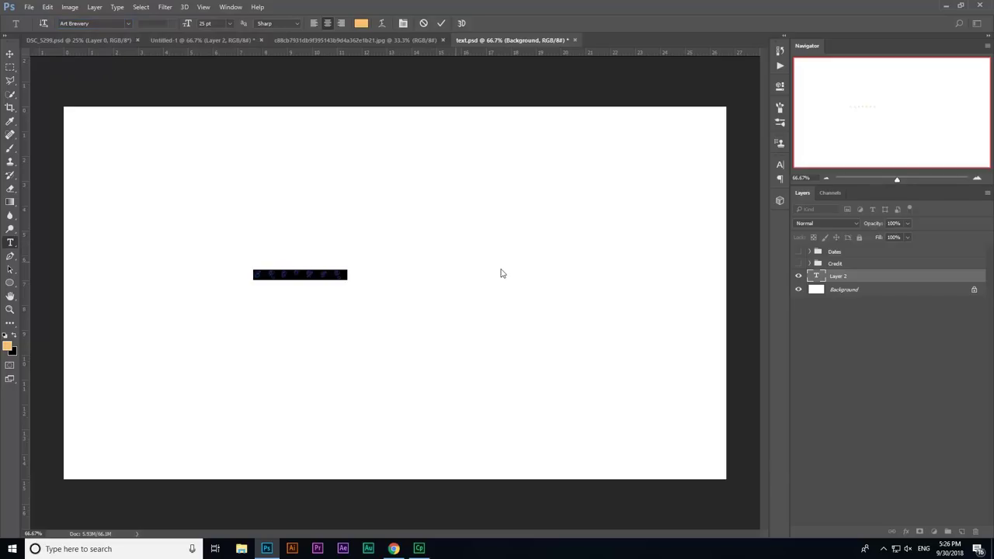
# Set the title's tracking to 0, turn off All Caps, enlarge it, and commit
pyautogui.click(780, 165)
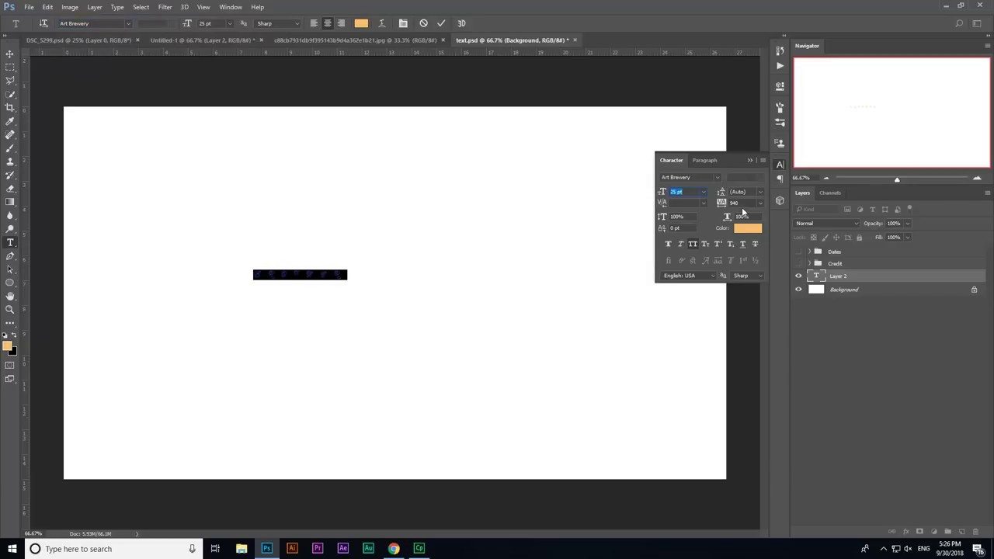
pyautogui.click(760, 205)
pyautogui.click(761, 287)
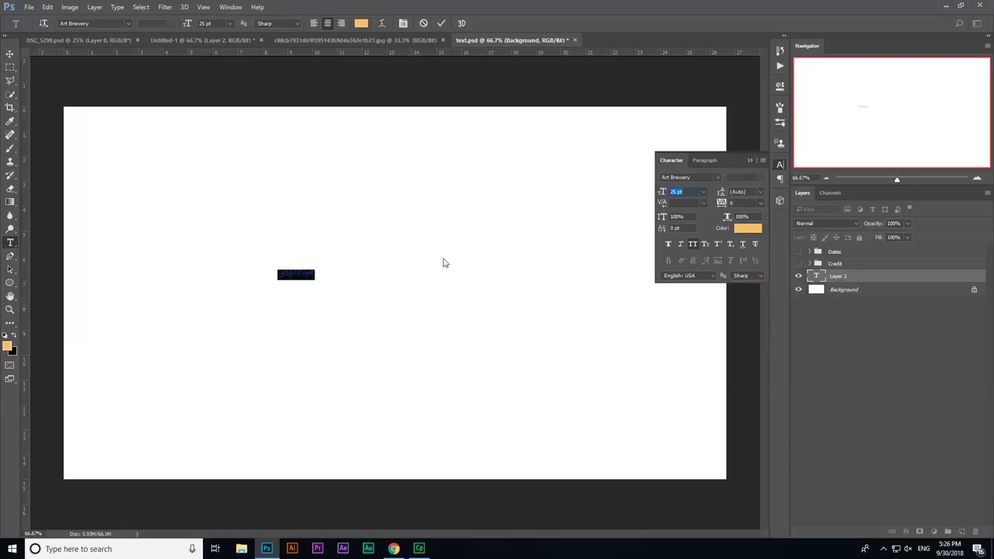
pyautogui.click(693, 247)
pyautogui.moveTo(662, 195); pyautogui.dragTo(716, 195)
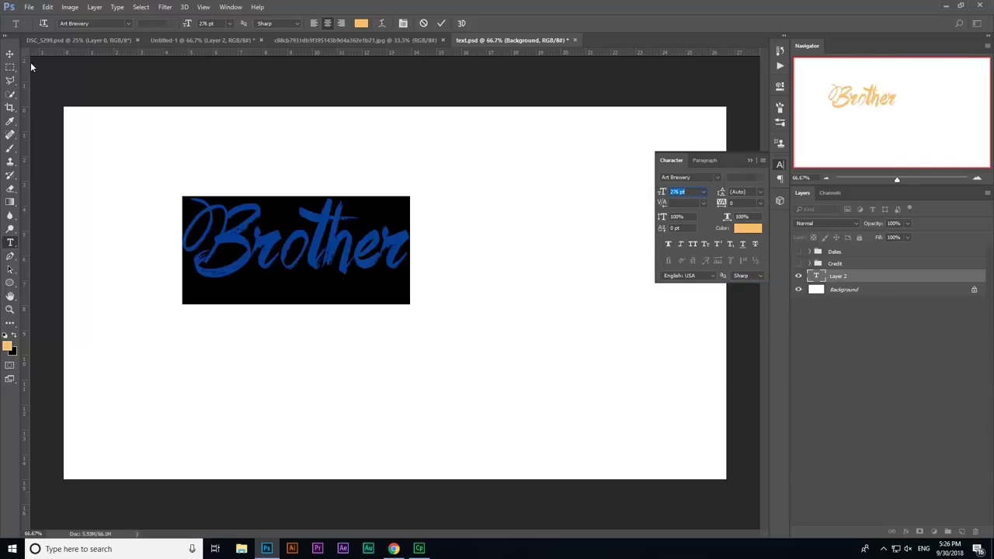
pyautogui.hotkey('ctrl', 'Return')
# Enlarge the Brother title to 497 pt and move it to the canvas centre
pyautogui.hotkey('ctrl', 't')
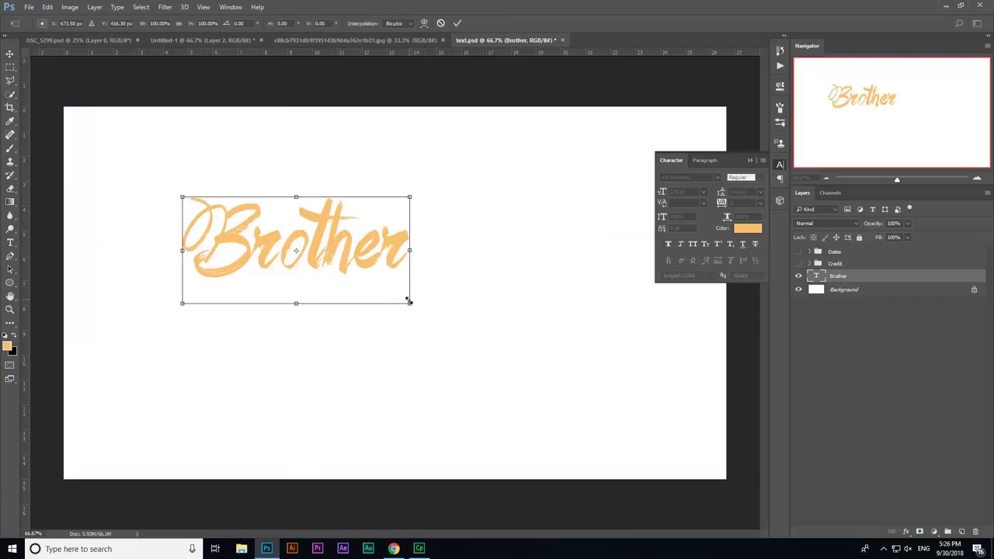
pyautogui.press('Return')
pyautogui.press('t')
pyautogui.press('Return')
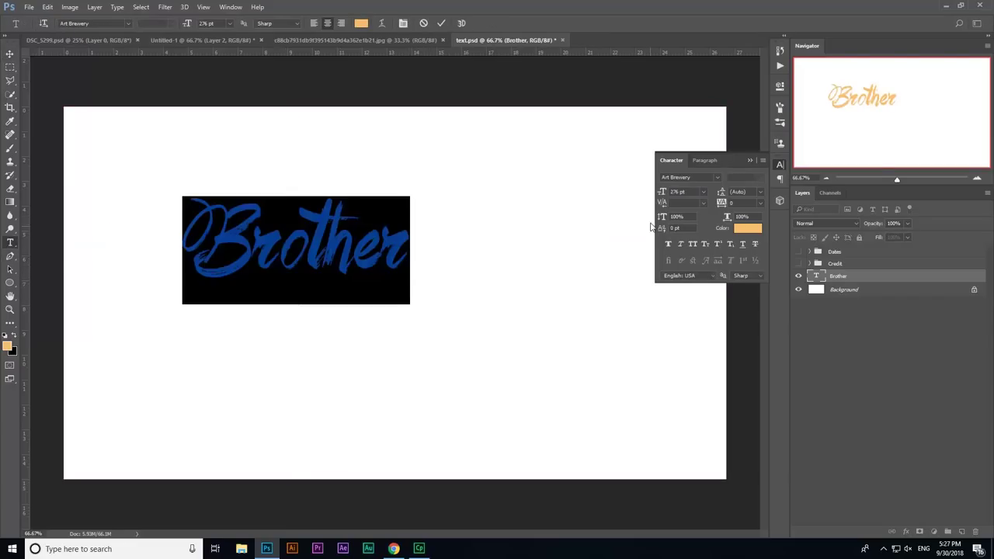
pyautogui.moveTo(661, 192)
pyautogui.mouseDown()
pyautogui.moveTo(672, 202)
pyautogui.moveTo(683, 194)
pyautogui.mouseUp()
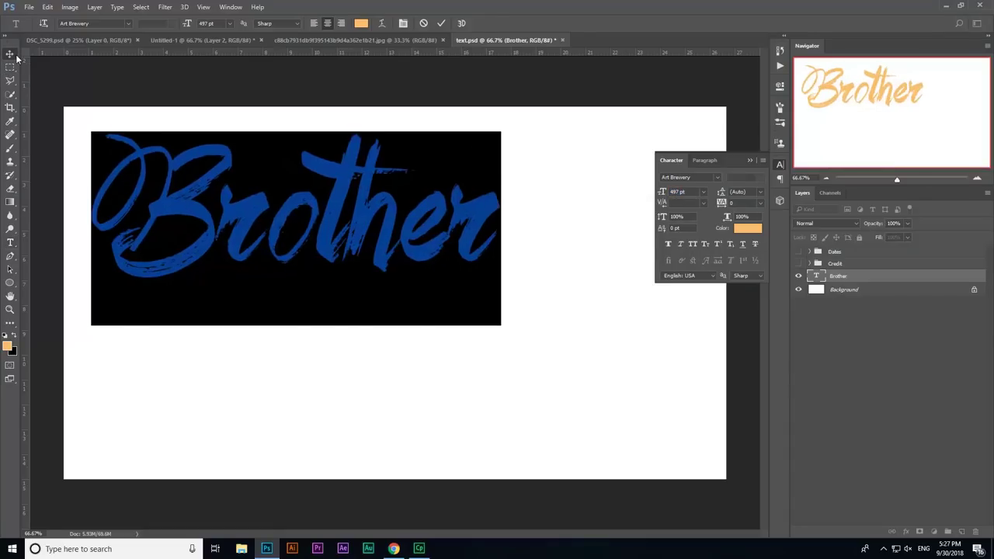
pyautogui.click(10, 54)
pyautogui.moveTo(341, 207); pyautogui.dragTo(425, 268)
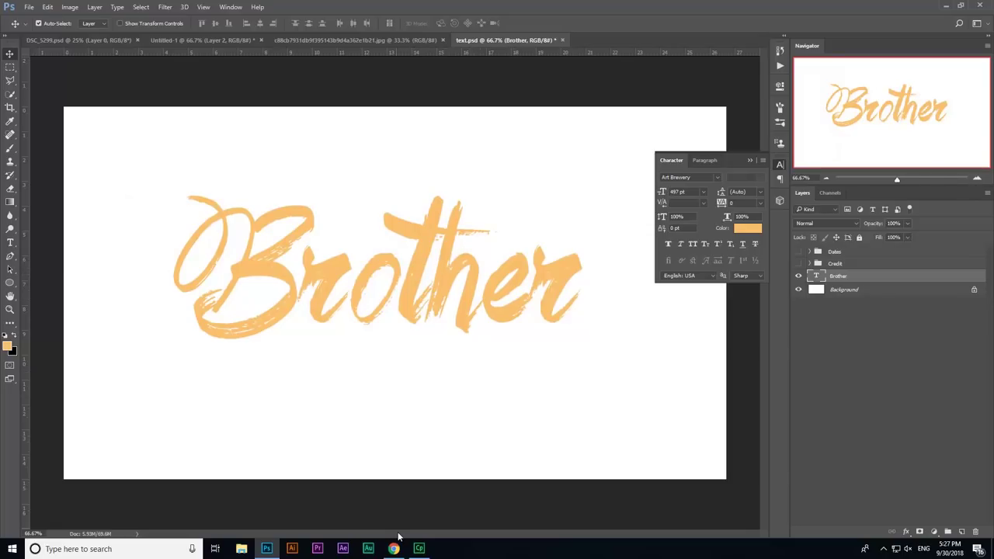
# Preview the colourful wallpaper image on the desktop, then bring up Photoshop's Open dialog
pyautogui.press('super+d')
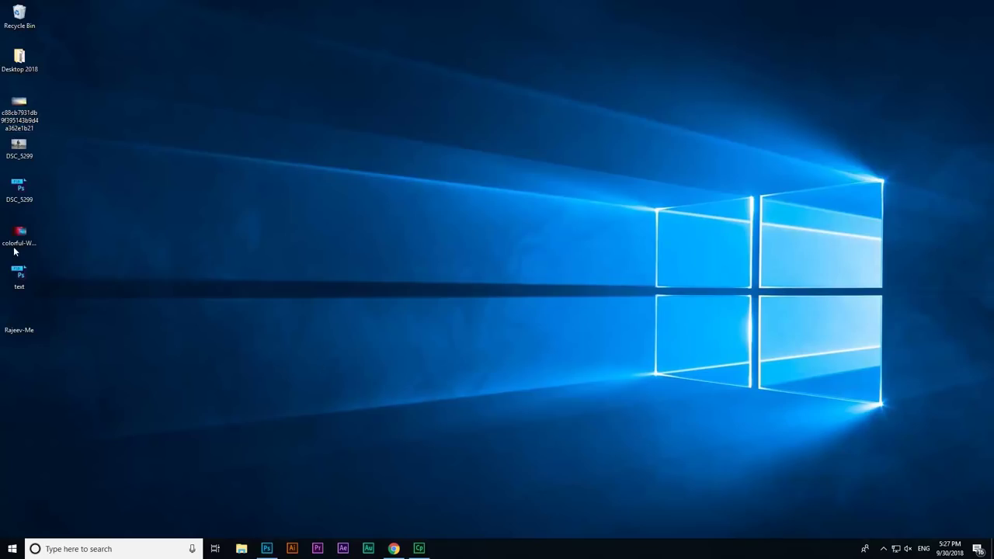
pyautogui.doubleClick(17, 238)
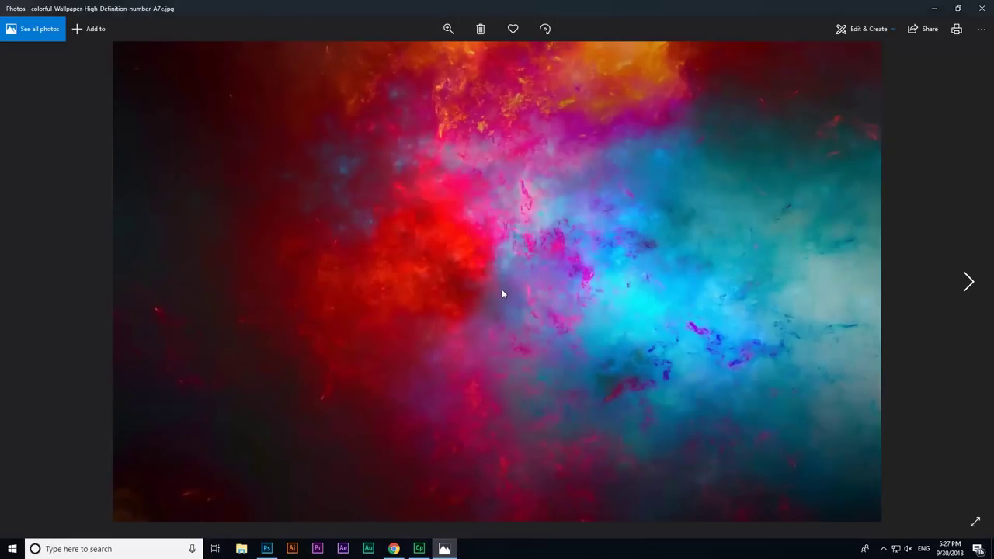
pyautogui.click(982, 10)
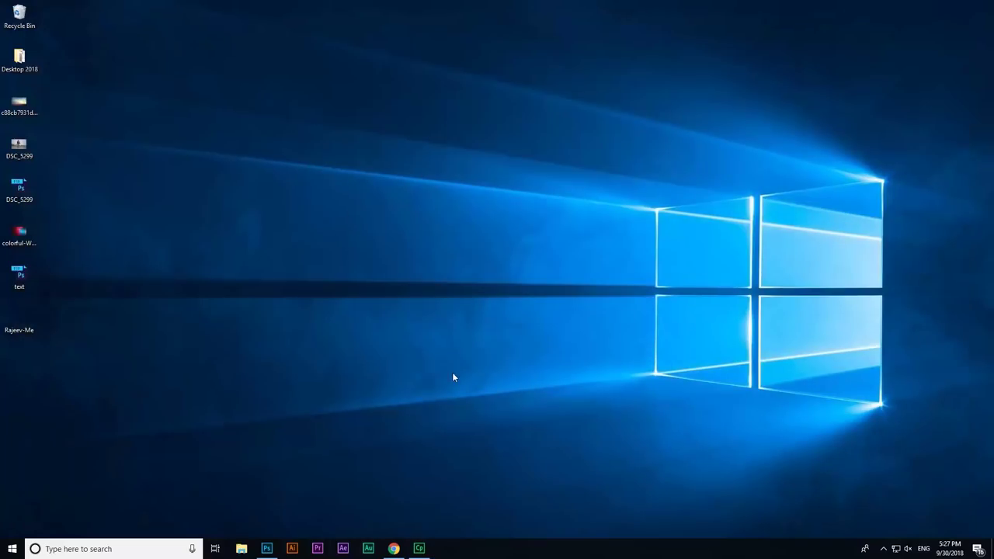
pyautogui.click(266, 549)
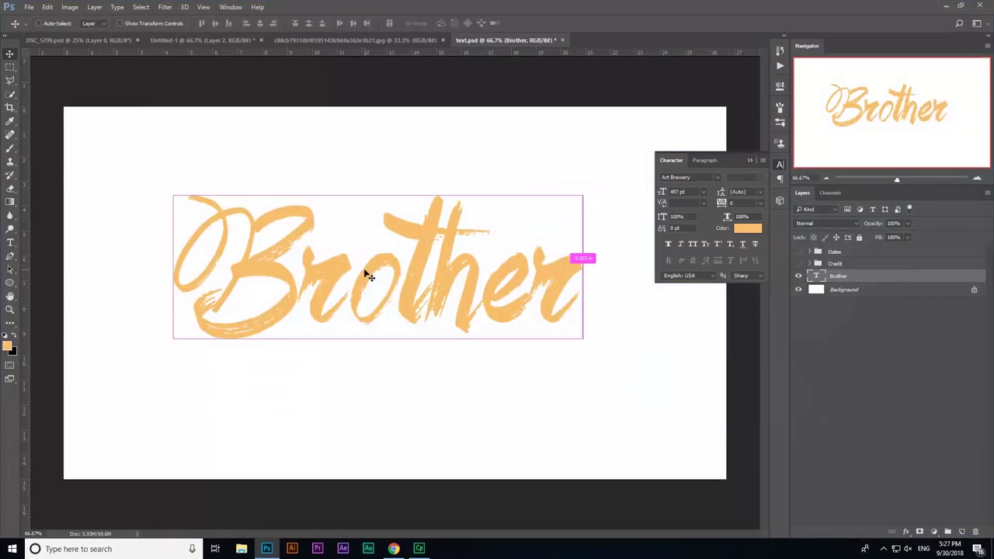
pyautogui.hotkey('ctrl', 'o')
# Open the colourful wallpaper, copy it into text.psd, and clip it to the Brother lettering
pyautogui.click(162, 271)
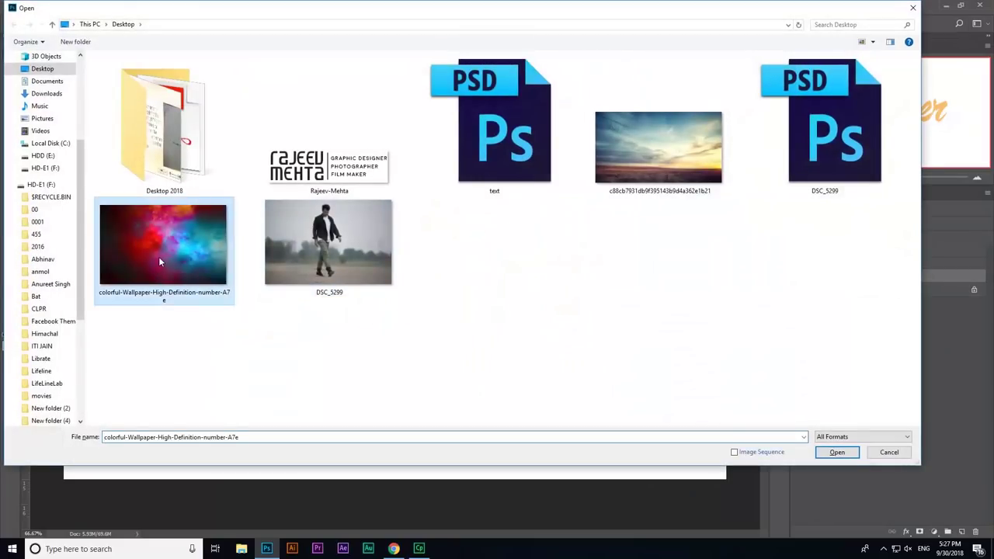
pyautogui.doubleClick(158, 256)
pyautogui.moveTo(437, 220)
pyautogui.mouseDown()
pyautogui.moveTo(455, 91)
pyautogui.moveTo(443, 222)
pyautogui.mouseUp()
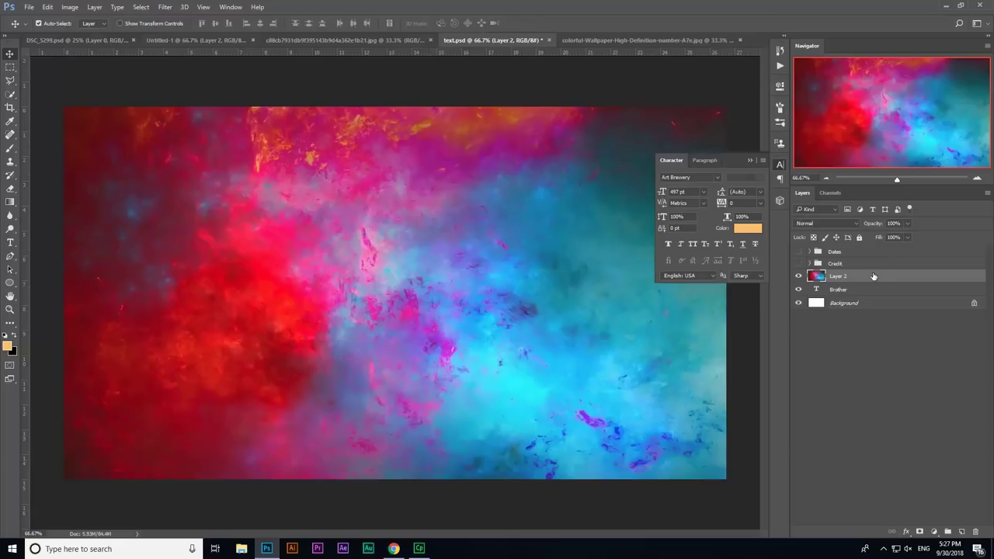
pyautogui.rightClick(866, 281)
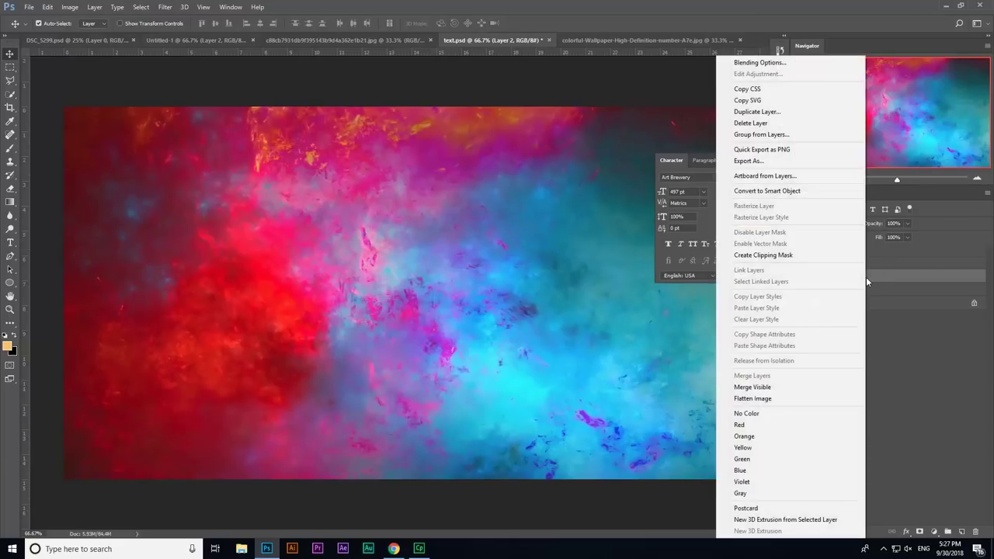
pyautogui.click(790, 257)
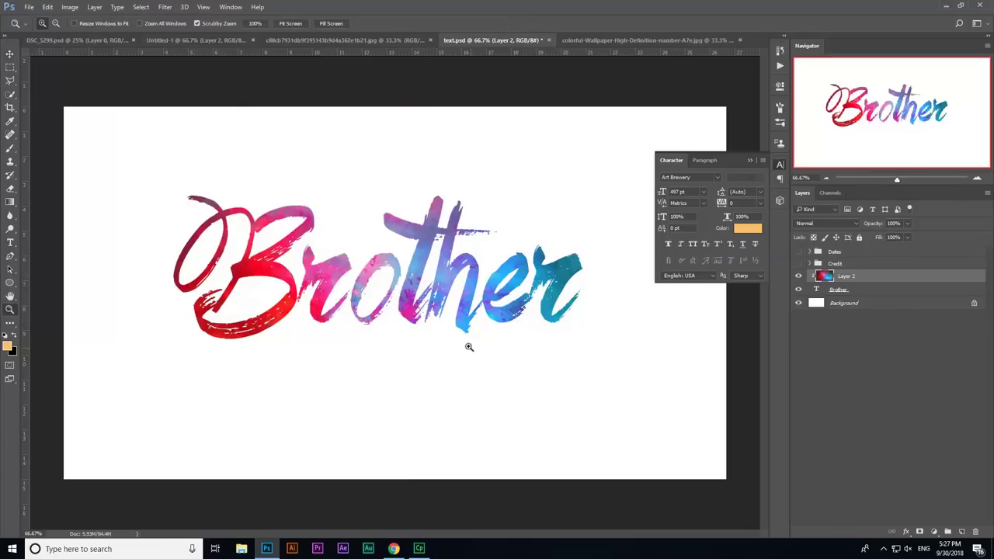
# Shrink the clipped wallpaper and shift it left and down to fill the letters
pyautogui.hotkey('ctrl', '-')
pyautogui.hotkey('ctrl', '-')
pyautogui.hotkey('ctrl', '-')
pyautogui.hotkey('ctrl', 't')
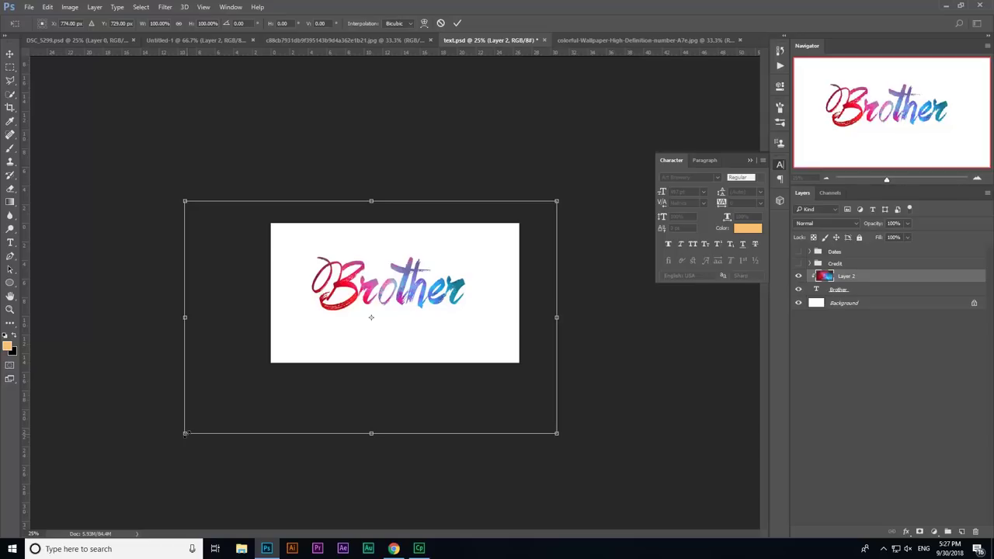
pyautogui.moveTo(186, 434)
pyautogui.mouseDown()
pyautogui.moveTo(403, 304)
pyautogui.moveTo(286, 353)
pyautogui.moveTo(326, 333)
pyautogui.mouseUp()
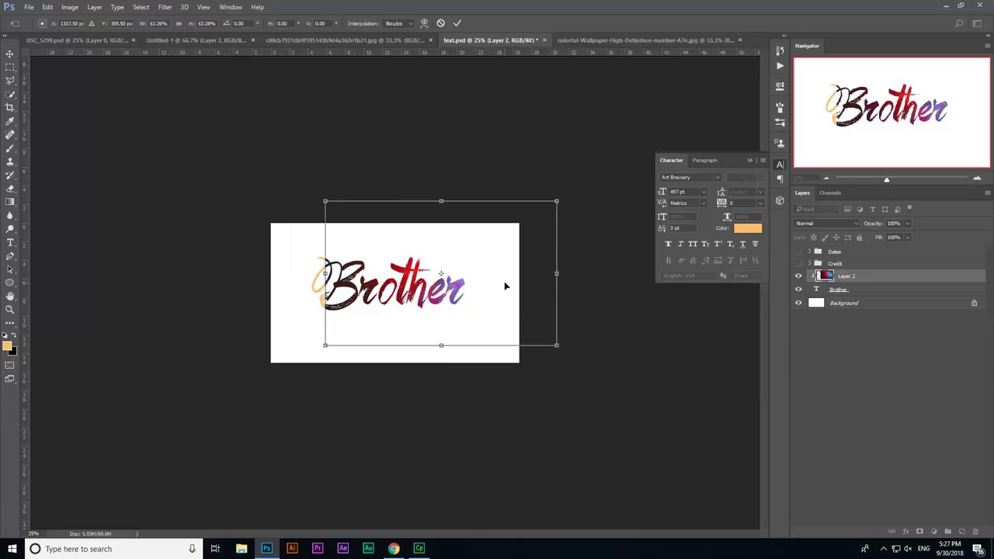
pyautogui.moveTo(506, 284); pyautogui.dragTo(441, 304)
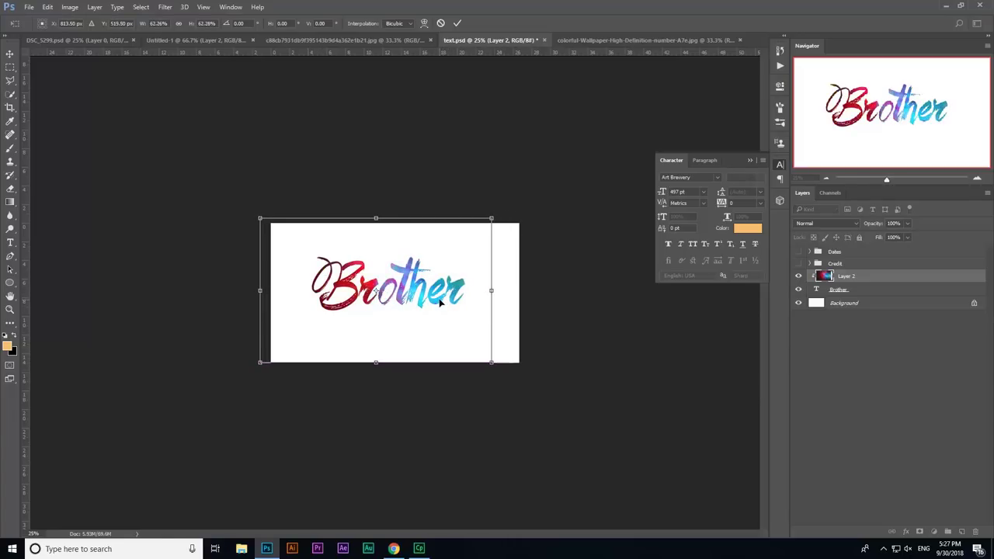
pyautogui.press('Return')
pyautogui.press('z')
pyautogui.click(404, 294)
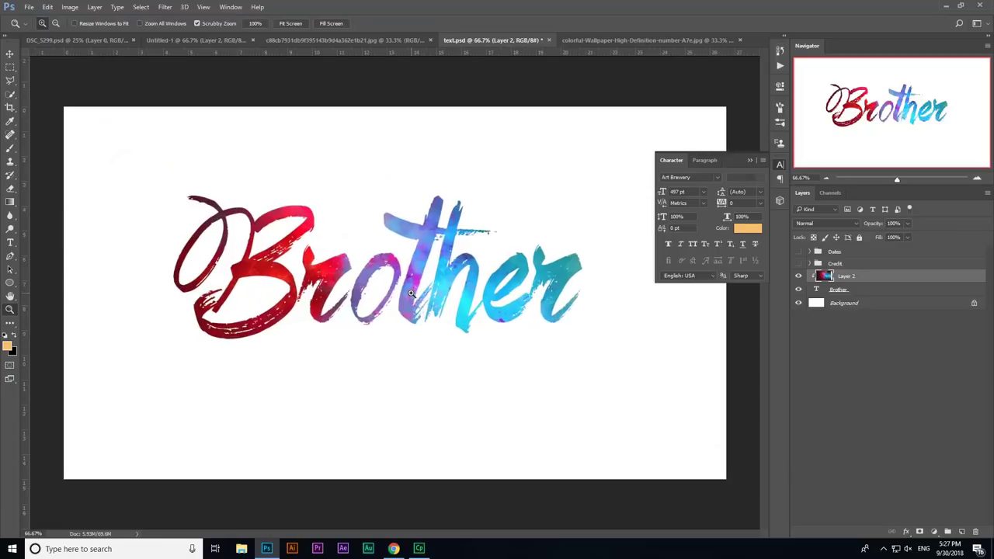
pyautogui.click(11, 53)
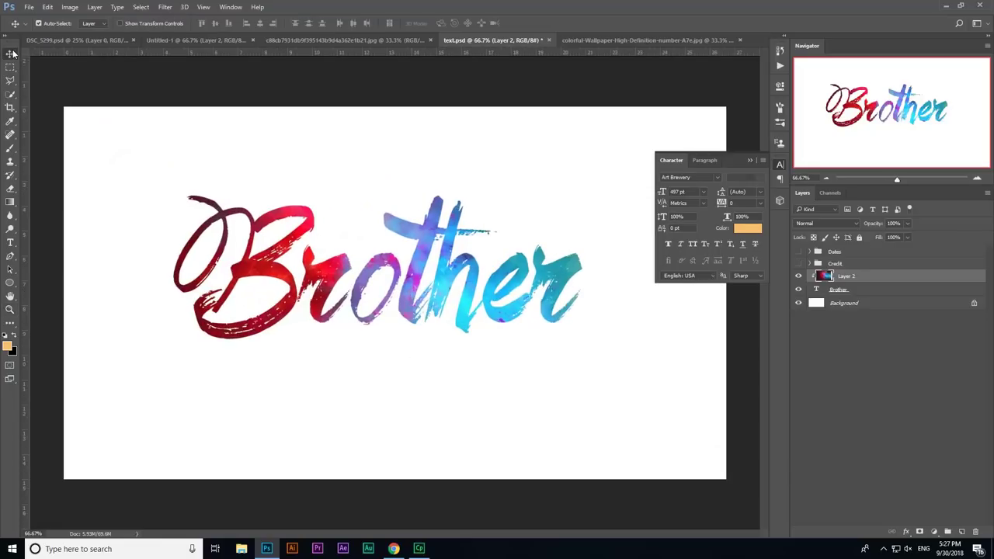
# Drag the colourful Brother title into the poster and save it as Poster in Photoshop format
pyautogui.keyDown('shift'); pyautogui.click(869, 290); pyautogui.keyUp('shift')
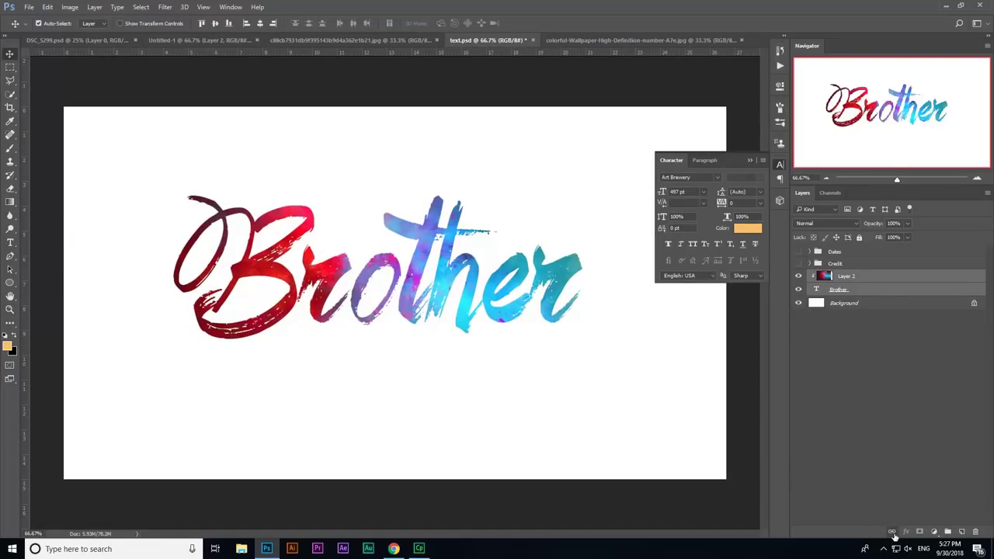
pyautogui.moveTo(435, 230)
pyautogui.mouseDown()
pyautogui.moveTo(188, 40)
pyautogui.moveTo(408, 150)
pyautogui.mouseUp()
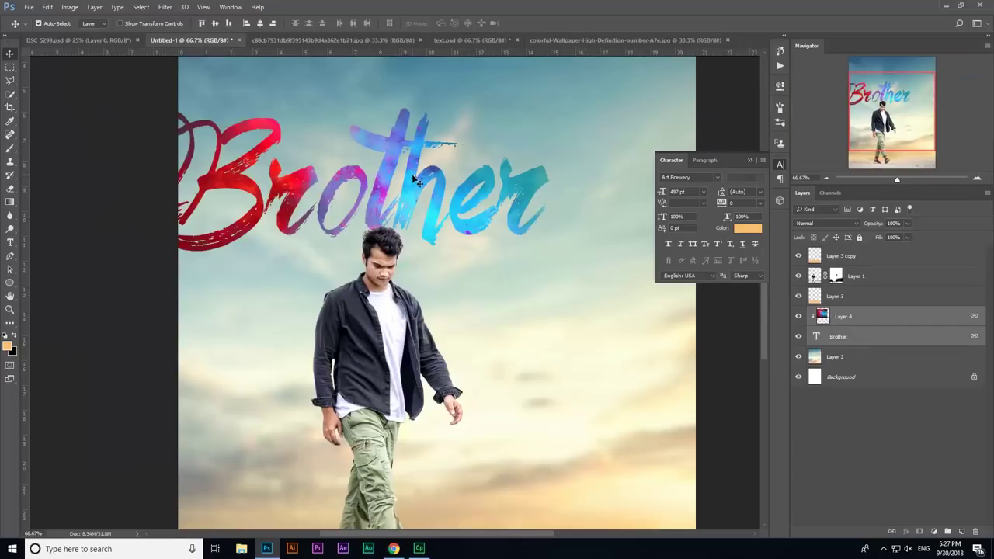
pyautogui.hotkey('ctrl', 's')
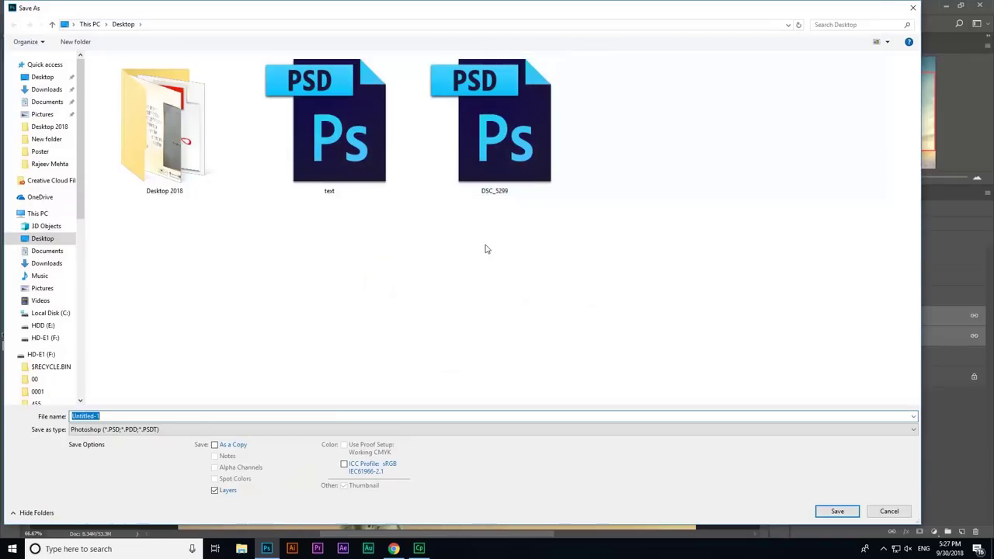
pyautogui.click(138, 432)
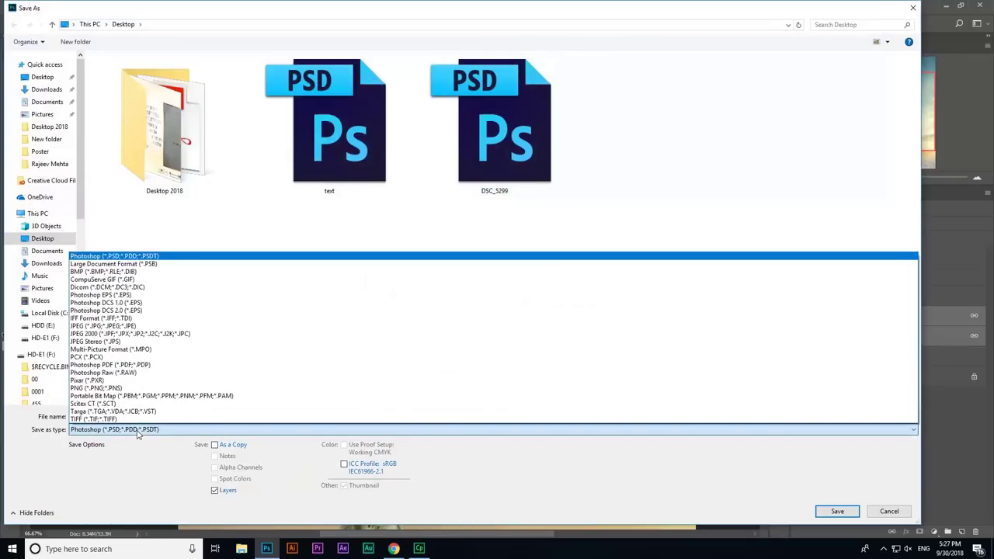
pyautogui.click(137, 432)
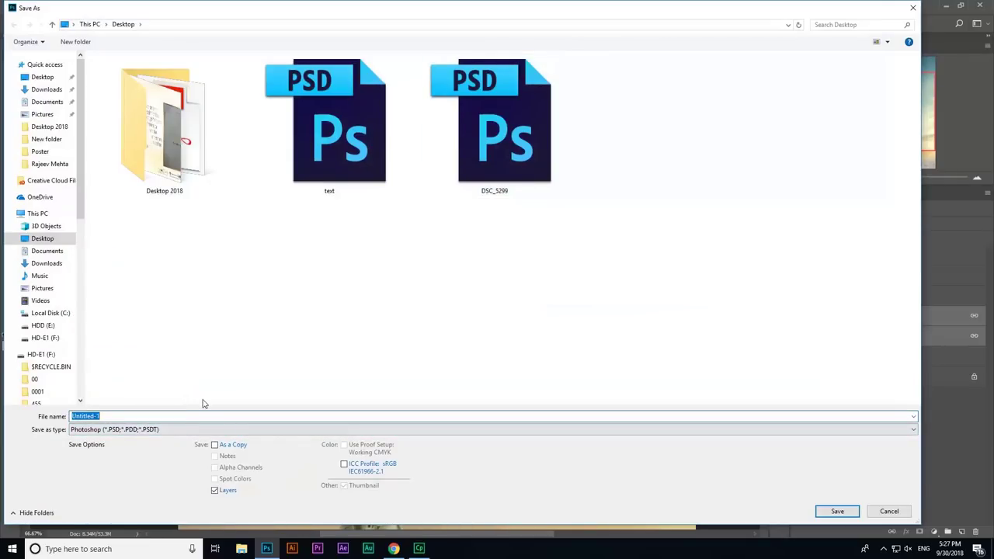
pyautogui.write('P')
pyautogui.write('r')
pyautogui.press('Return')
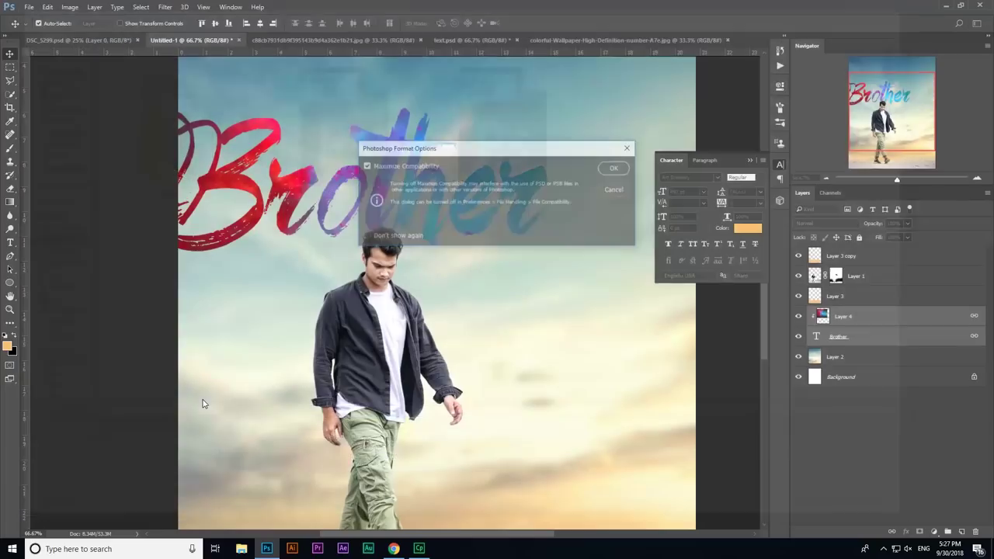
# Accept the Photoshop Format Options to finish saving Poster.psd
pyautogui.press('Return')
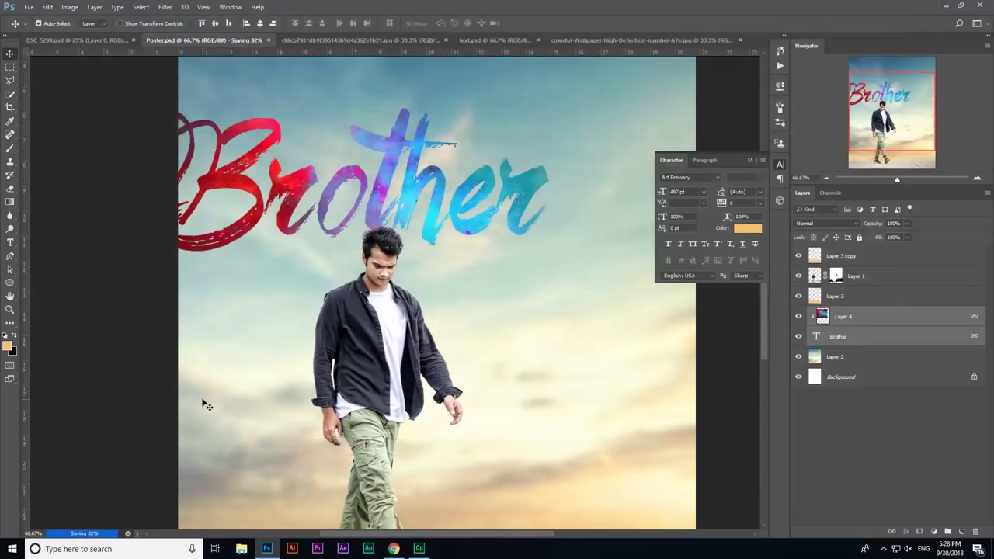
pyautogui.scroll(-1, 492, 277)
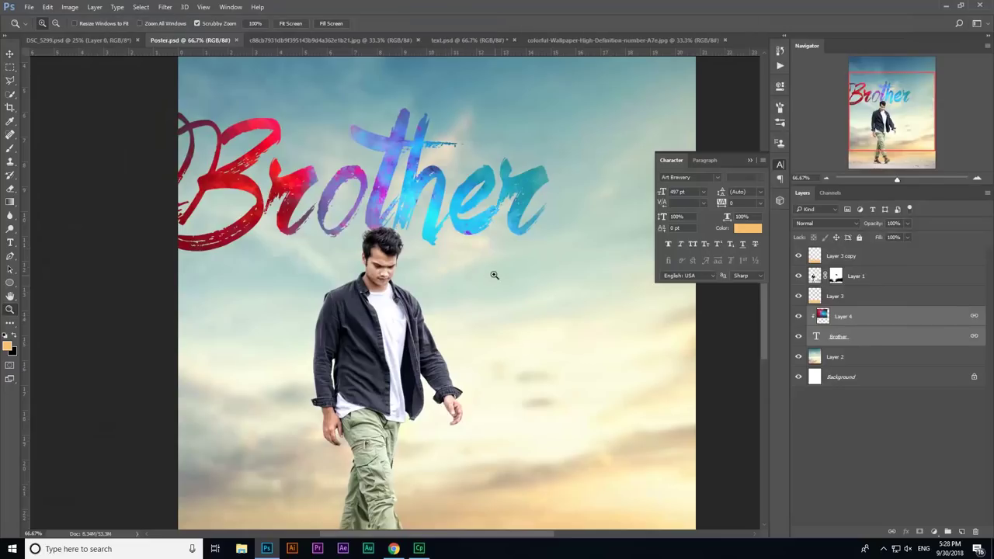
pyautogui.scroll(-1, 461, 243)
pyautogui.scroll(1, 471, 280)
# Move the Brother title up and to the right on the poster
pyautogui.hotkey('ctrl', 't')
pyautogui.moveTo(335, 240); pyautogui.dragTo(396, 210)
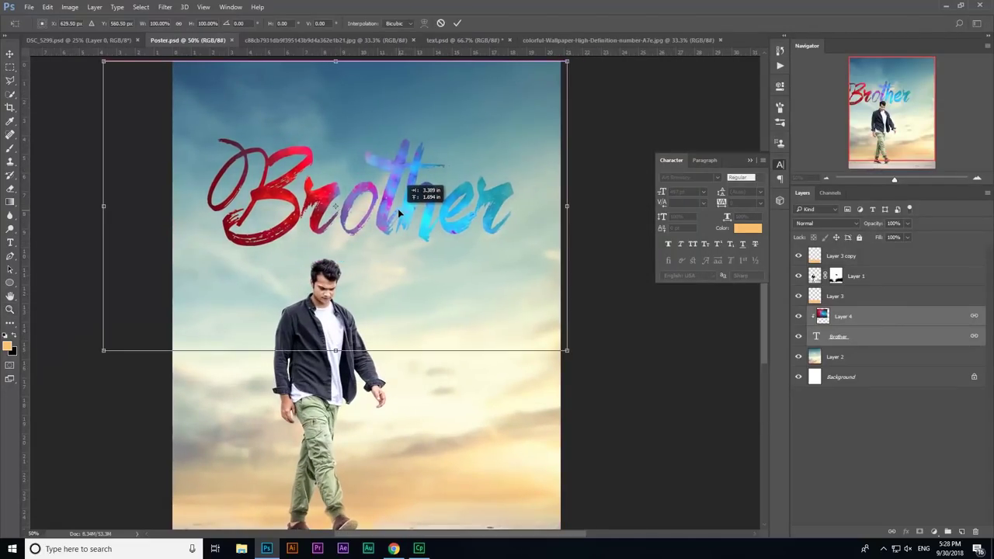
pyautogui.moveTo(396, 210); pyautogui.dragTo(403, 211)
pyautogui.press('Return')
pyautogui.press('z')
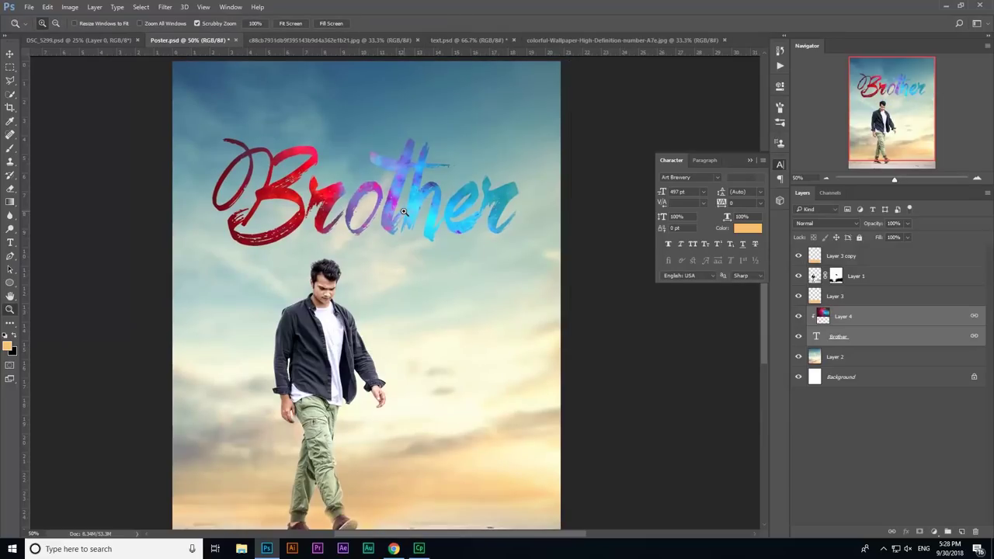
pyautogui.scroll(1, 353, 292)
pyautogui.scroll(-2, 426, 295)
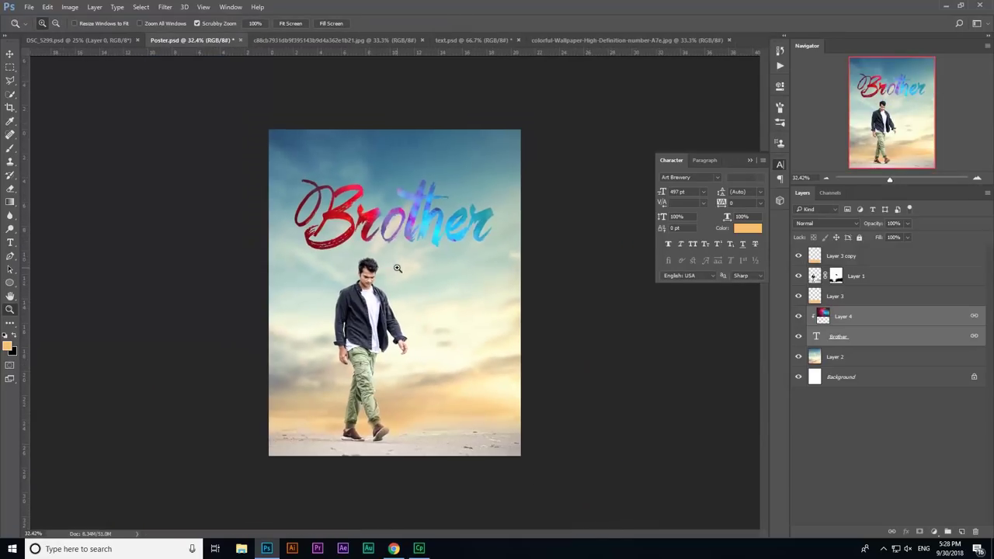
pyautogui.scroll(1, 404, 213)
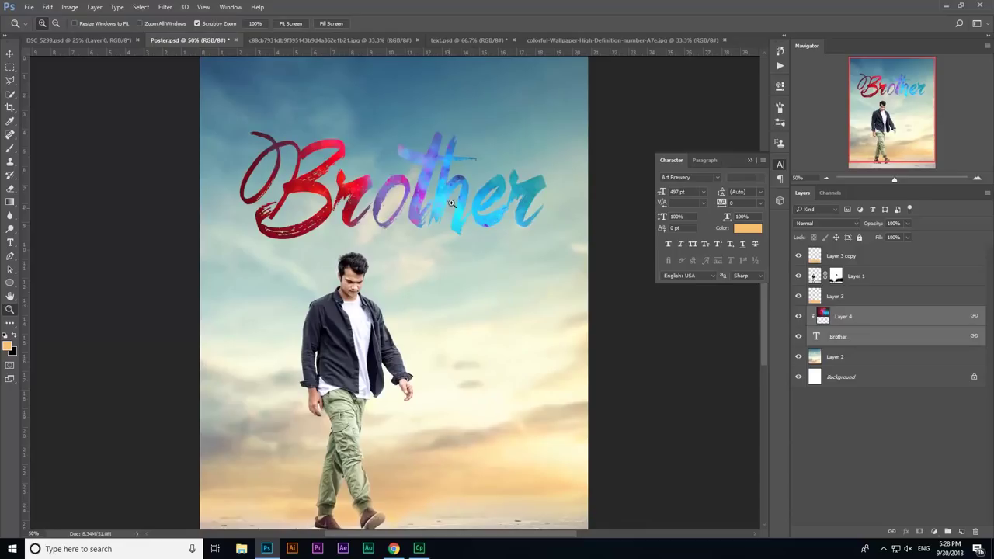
# On a new layer above Layer 2, paint a soft white brush glow behind the title
pyautogui.click(852, 356)
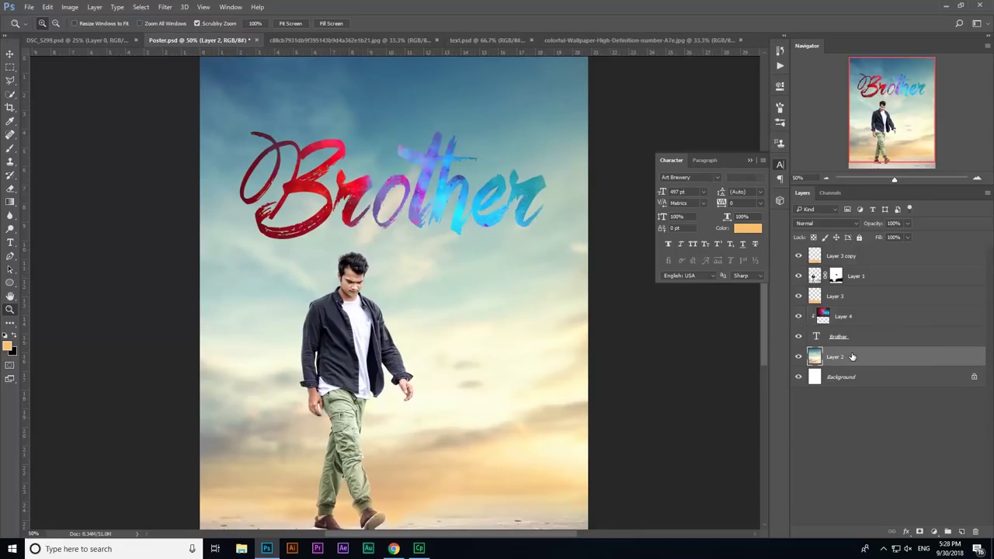
pyautogui.click(962, 531)
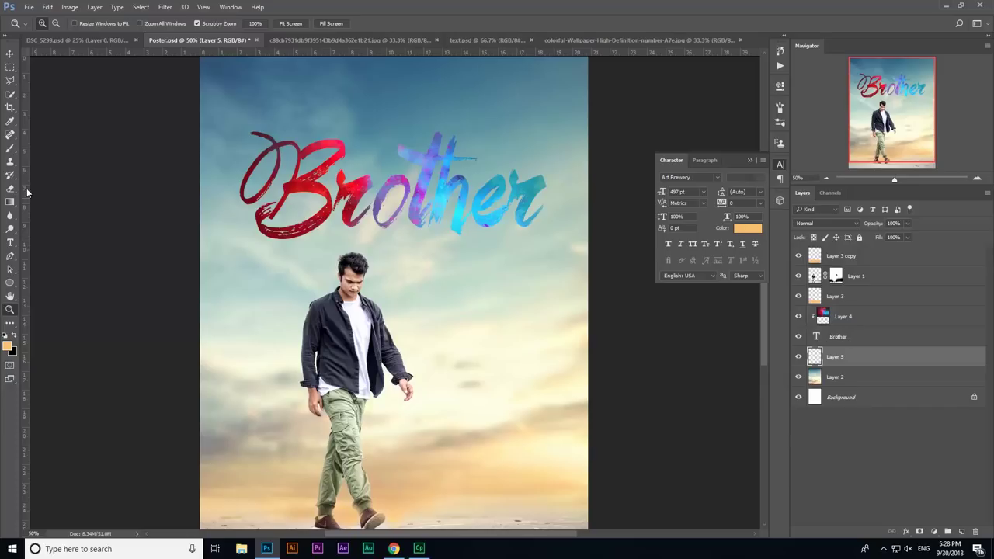
pyautogui.click(13, 150)
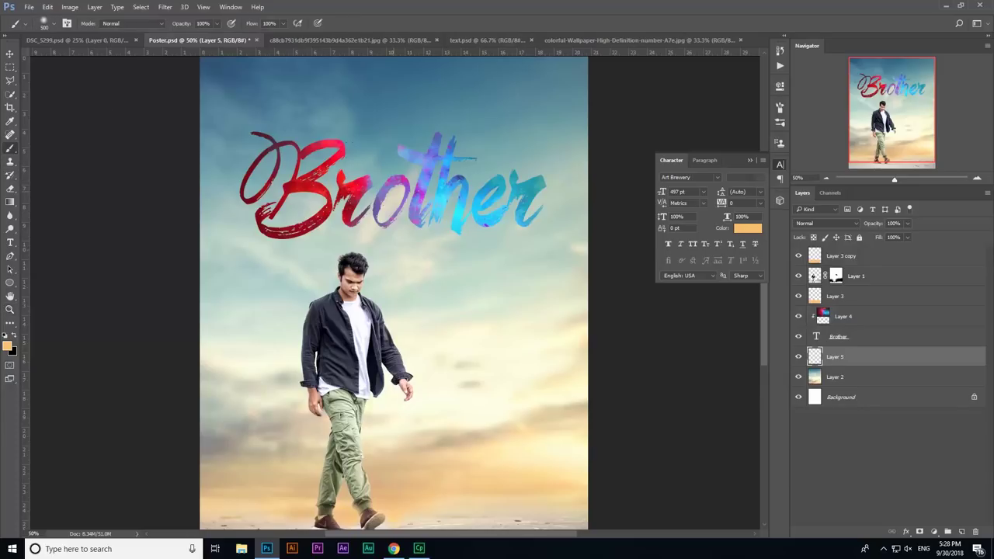
pyautogui.click(8, 347)
pyautogui.moveTo(715, 178); pyautogui.dragTo(714, 144)
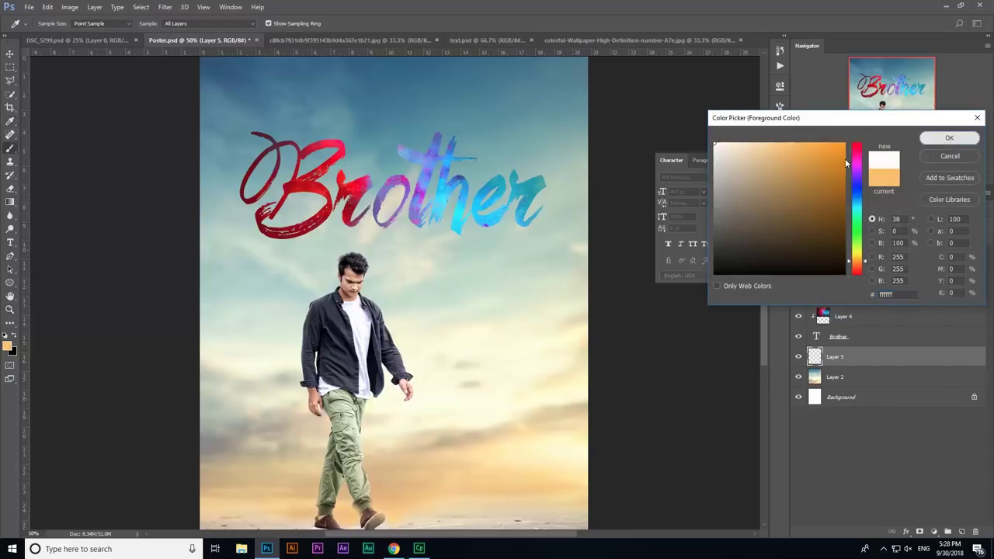
pyautogui.press('Return')
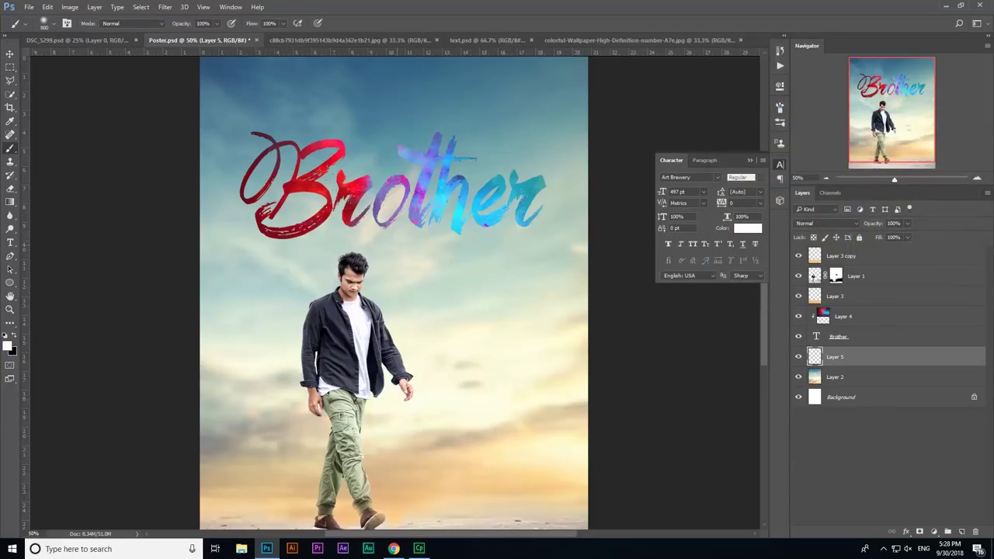
pyautogui.click(366, 220)
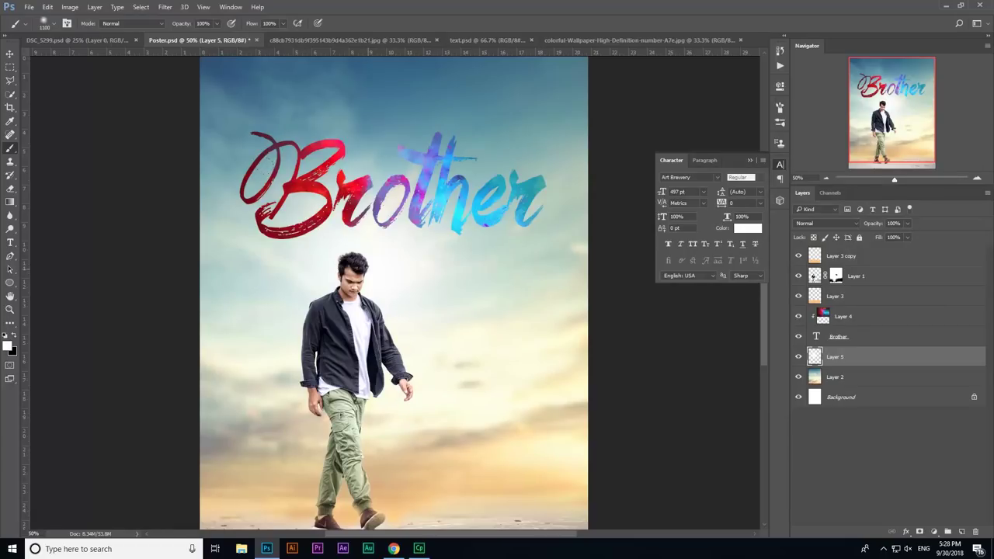
pyautogui.click(342, 210)
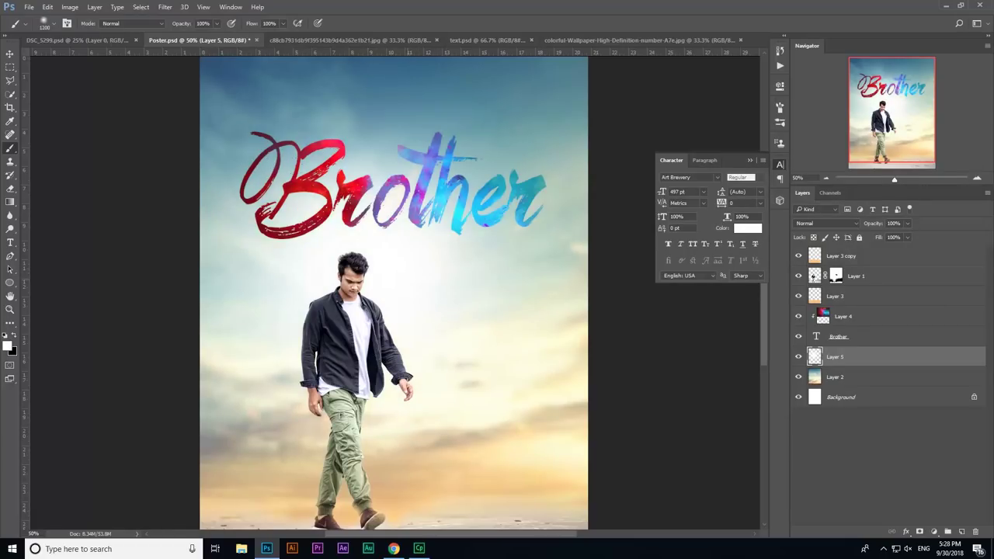
pyautogui.hotkey('ctrl', 'z')
pyautogui.hotkey('ctrl', 'alt', 'z')
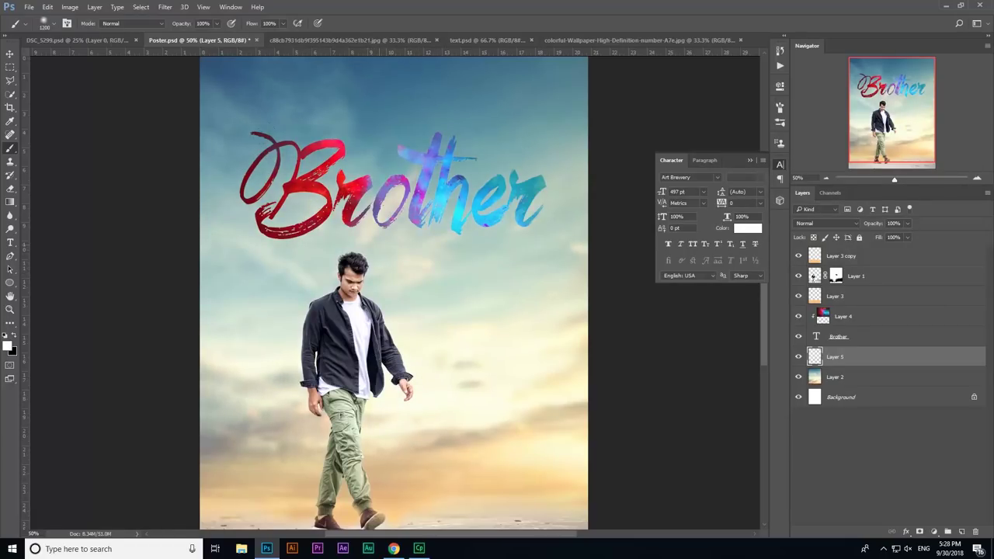
pyautogui.hotkey('ctrl', 'z')
# Zoom in and out to review the title glow across the whole poster
pyautogui.click(10, 309)
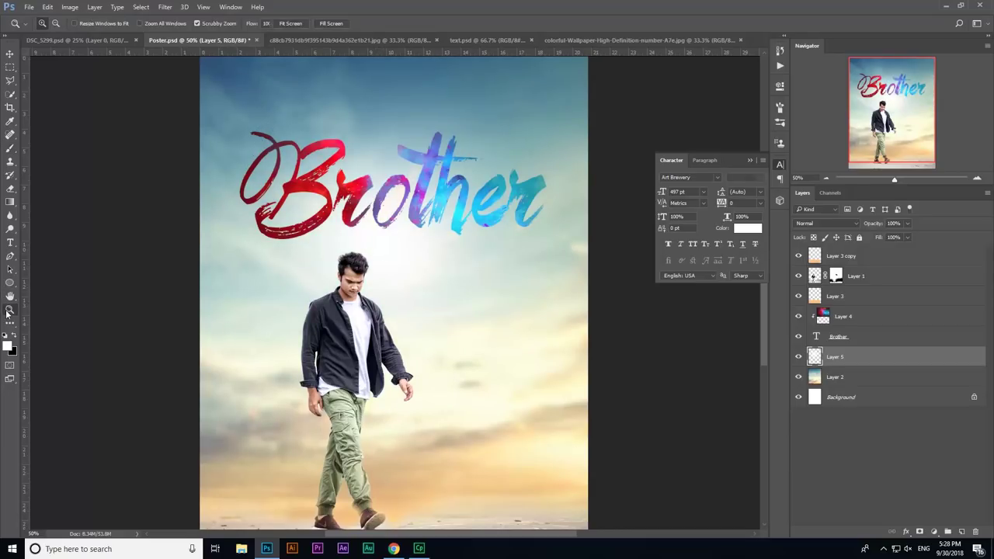
pyautogui.click(451, 186)
pyautogui.moveTo(465, 224); pyautogui.dragTo(423, 261)
pyautogui.press('v')
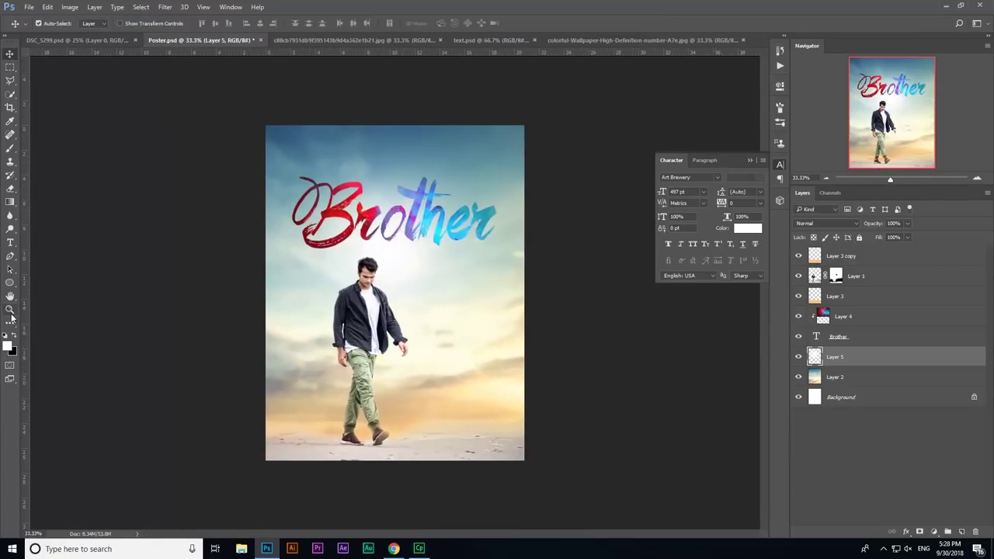
pyautogui.click(10, 309)
pyautogui.click(410, 260)
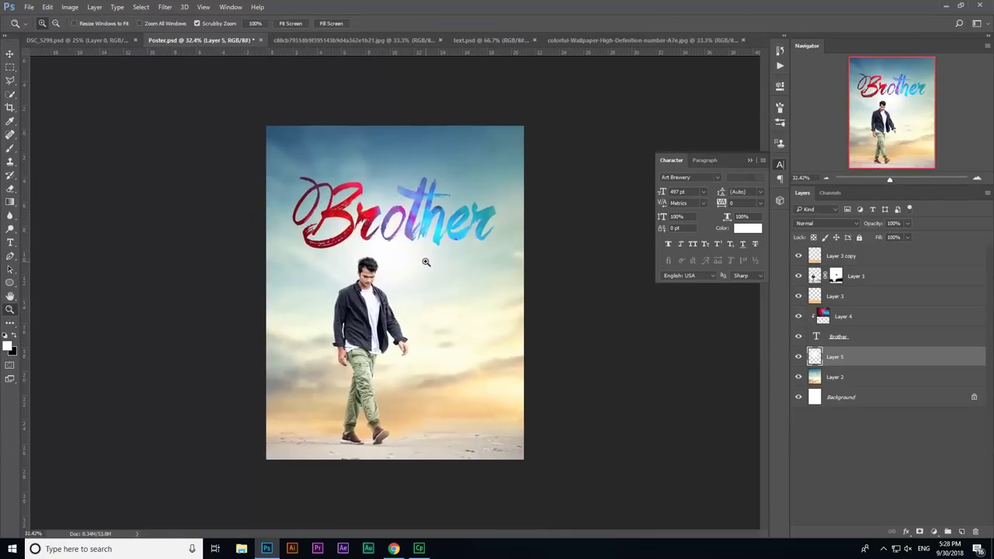
pyautogui.click(440, 299)
pyautogui.moveTo(440, 298)
pyautogui.mouseDown()
pyautogui.moveTo(411, 277)
pyautogui.moveTo(437, 422)
pyautogui.mouseUp()
# Search Google Images for 'lens flare' and open the golden horizontal flare's context menu
pyautogui.click(394, 549)
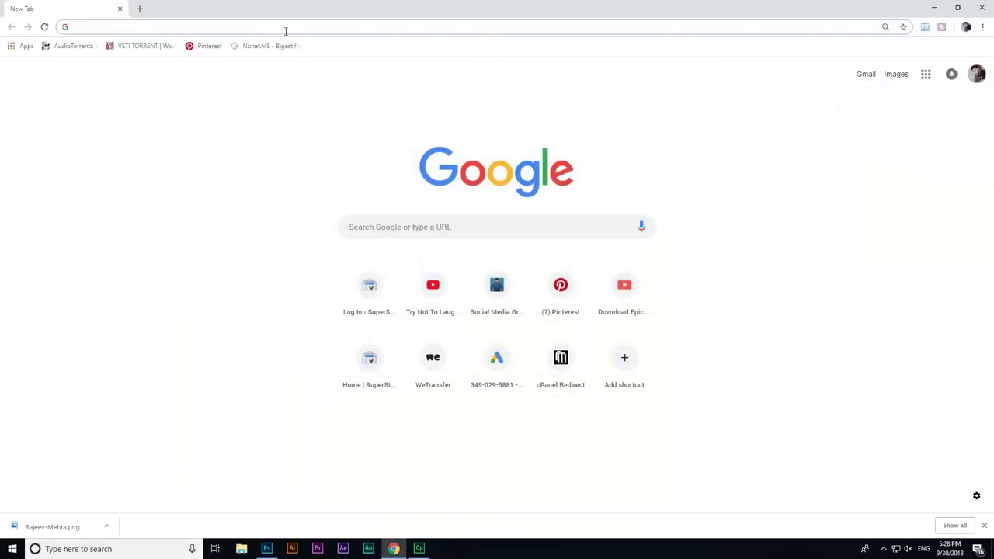
pyautogui.write('le')
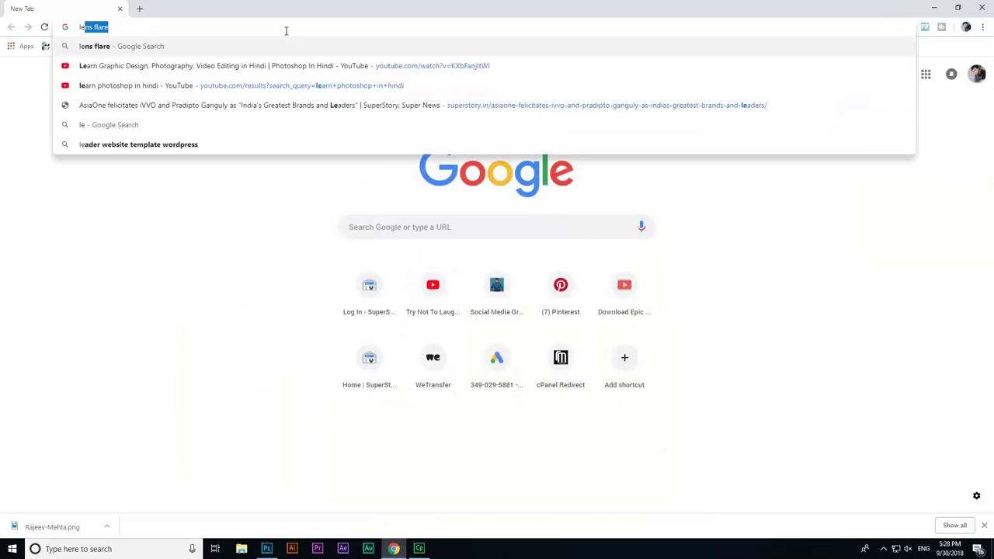
pyautogui.write('ns flare')
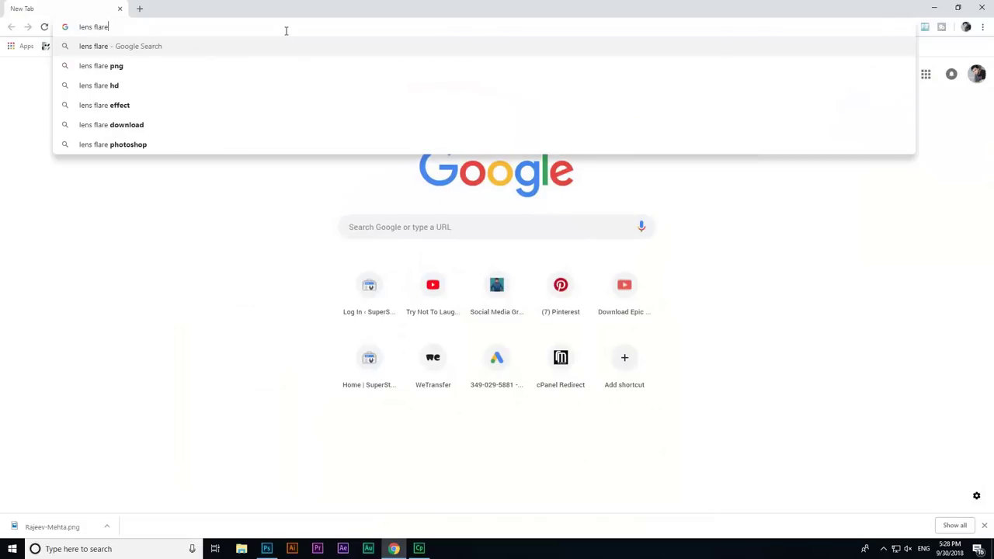
pyautogui.press('Return')
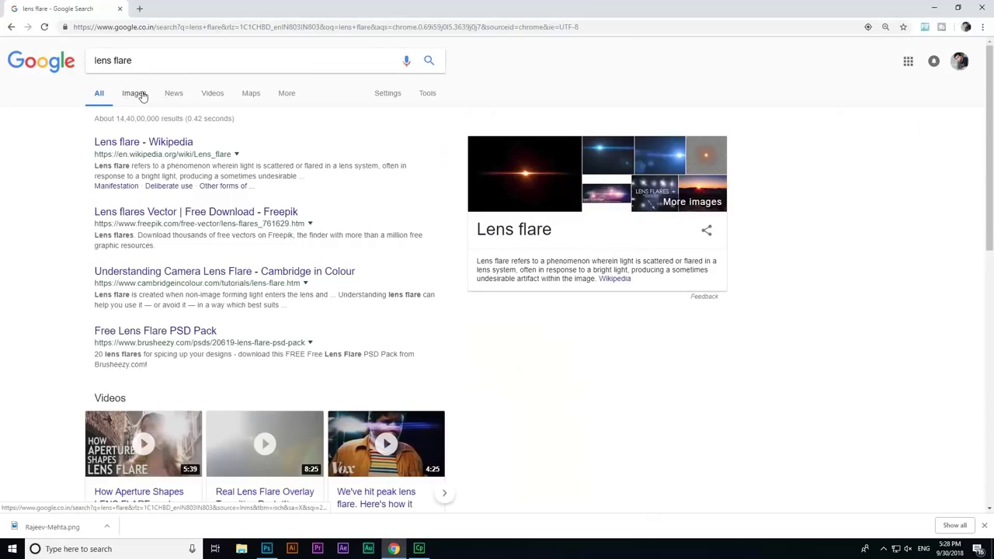
pyautogui.click(140, 95)
pyautogui.click(303, 333)
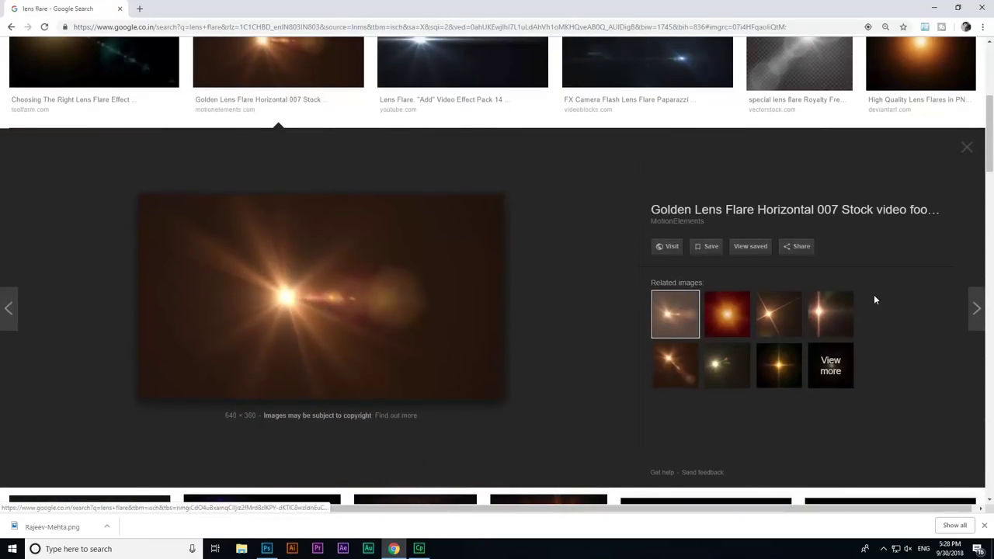
pyautogui.scroll(5, 248, 305)
pyautogui.scroll(-5, 248, 305)
pyautogui.rightClick(287, 262)
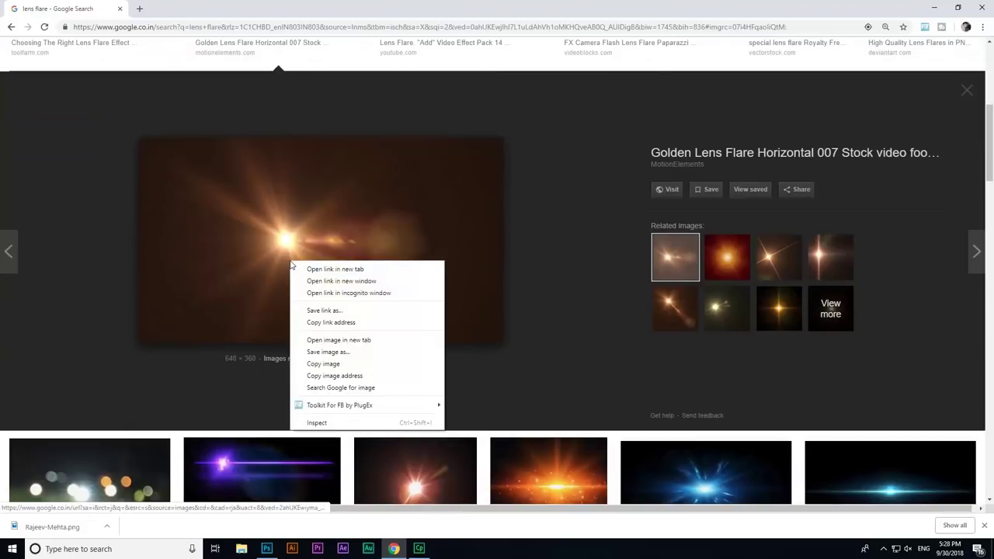
# Copy the golden flare image, paste it into the poster, and enlarge it over the upper right
pyautogui.click(345, 368)
pyautogui.hotkey('alt', 'Tab')
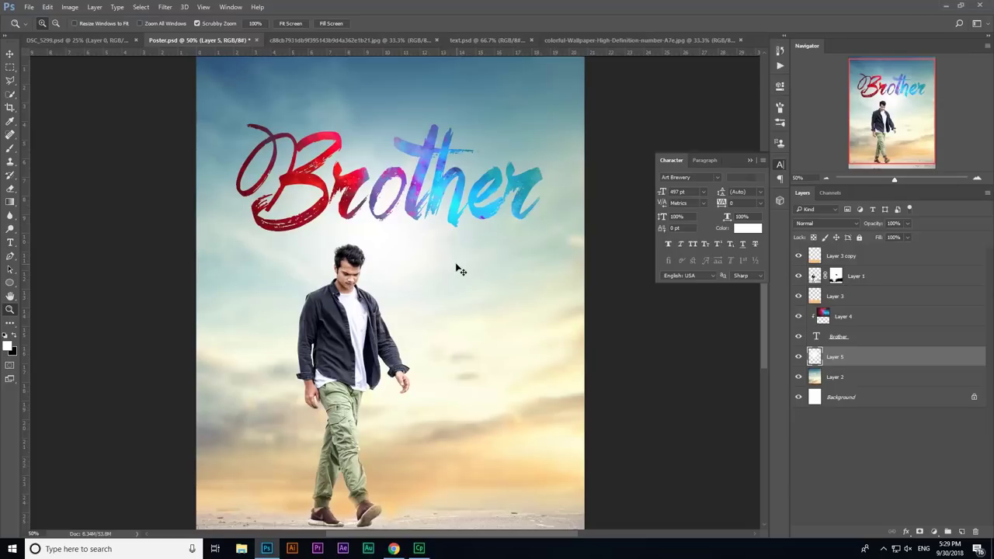
pyautogui.hotkey('ctrl', 'v')
pyautogui.hotkey('ctrl', 't')
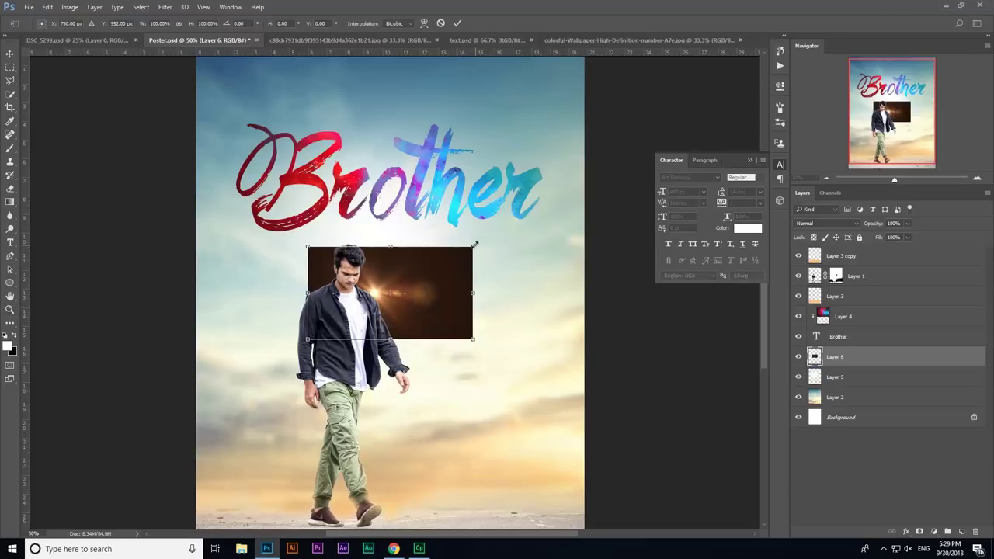
pyautogui.moveTo(473, 243); pyautogui.dragTo(722, 115)
pyautogui.press('Return')
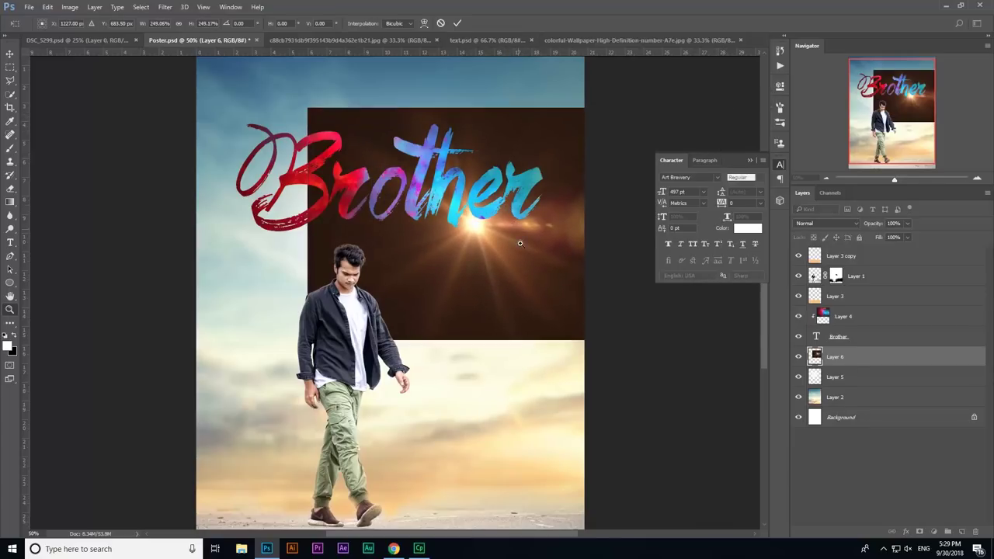
# Align the flare with the canvas edge, place Layer 6 below Layer 3 copy, and blend it in Screen mode
pyautogui.press('z')
pyautogui.click(12, 56)
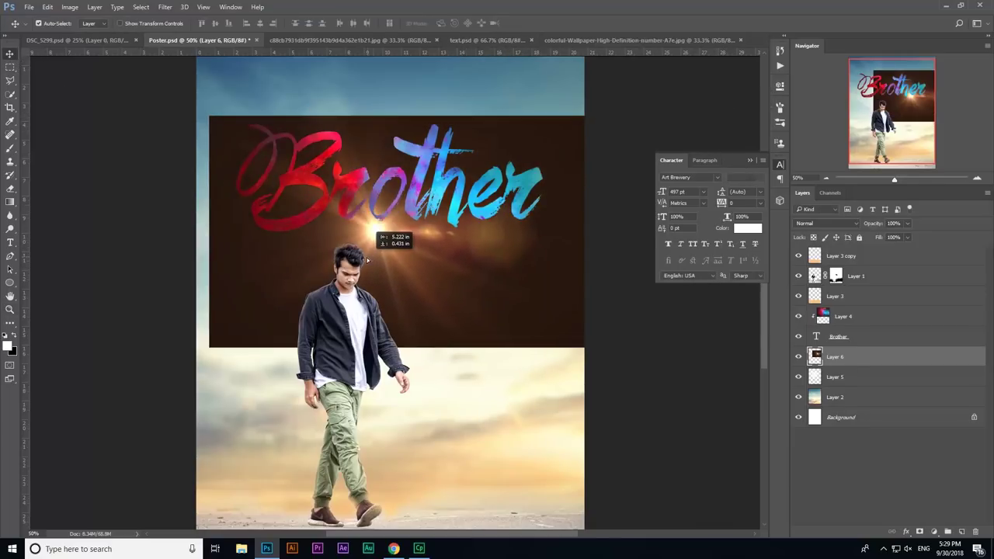
pyautogui.moveTo(469, 247); pyautogui.dragTo(368, 255)
pyautogui.moveTo(848, 358)
pyautogui.mouseDown()
pyautogui.moveTo(868, 255)
pyautogui.moveTo(859, 268)
pyautogui.mouseUp()
pyautogui.moveTo(386, 253); pyautogui.dragTo(377, 252)
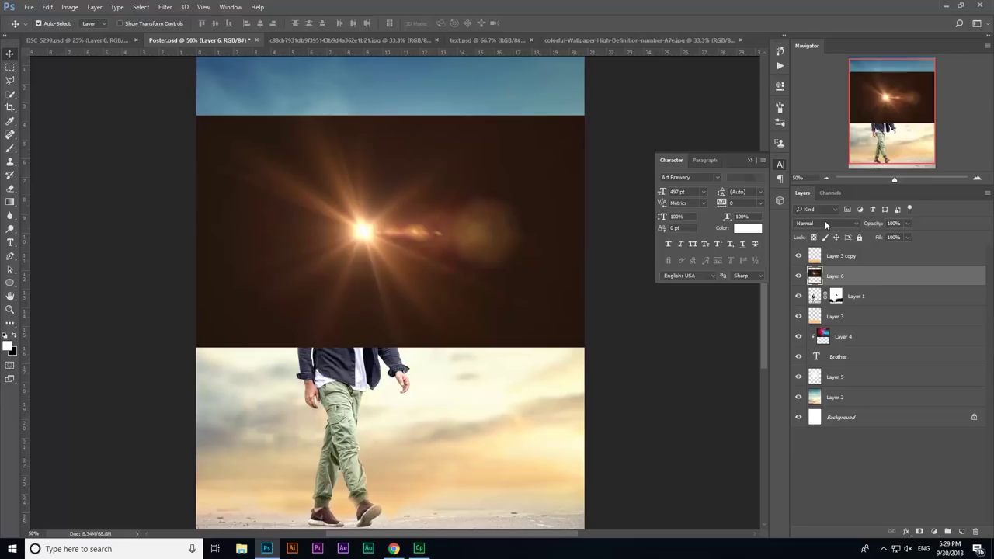
pyautogui.click(825, 223)
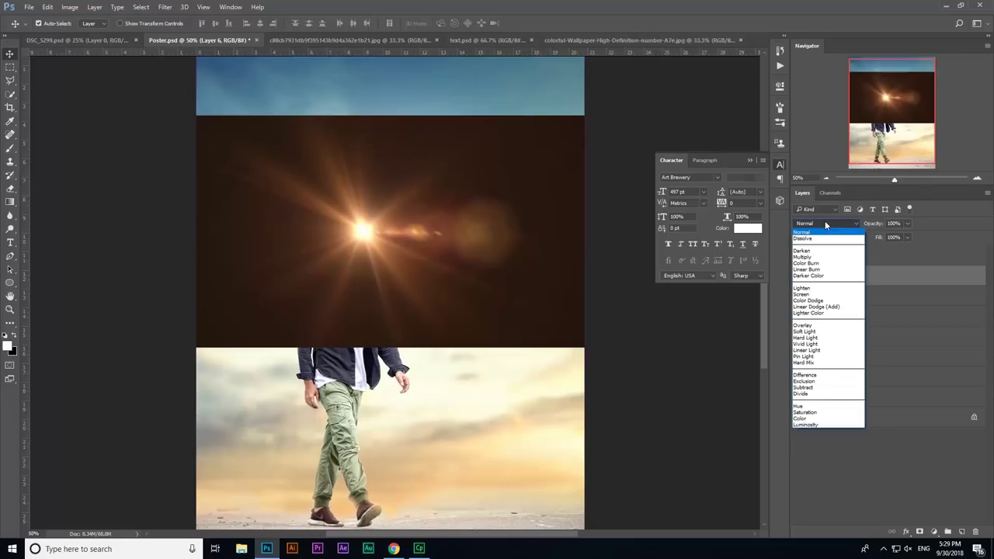
pyautogui.click(825, 296)
# Move the flare glow up and left behind the Brother title
pyautogui.hotkey('ctrl', 't')
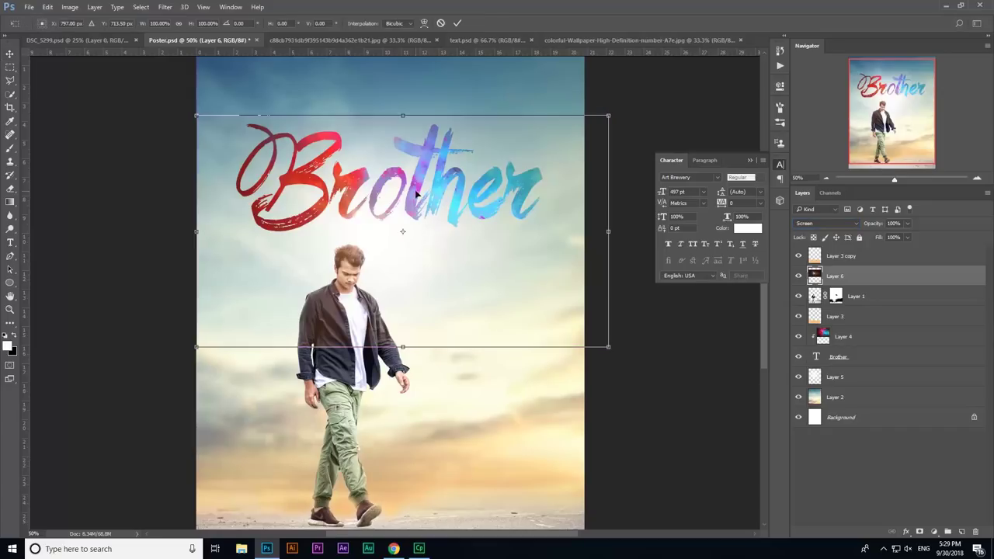
pyautogui.moveTo(417, 191); pyautogui.dragTo(369, 185)
pyautogui.press('Return')
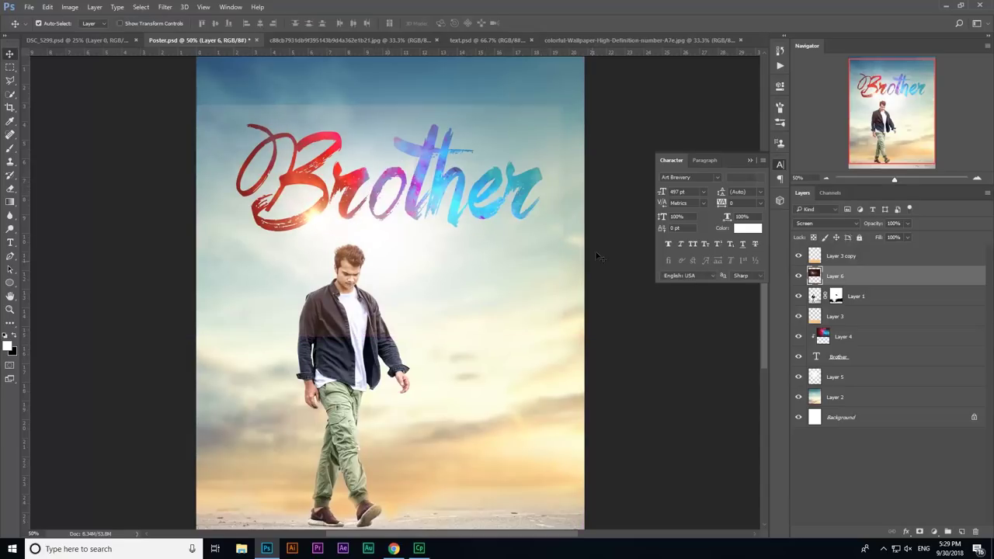
pyautogui.click(10, 309)
pyautogui.keyDown('alt'); pyautogui.click(426, 282); pyautogui.keyUp('alt')
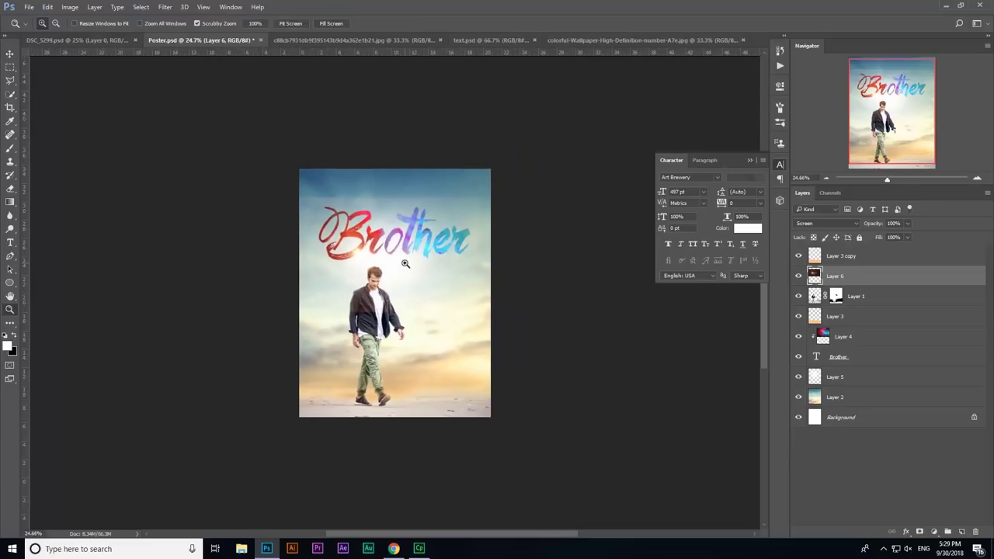
pyautogui.click(439, 342)
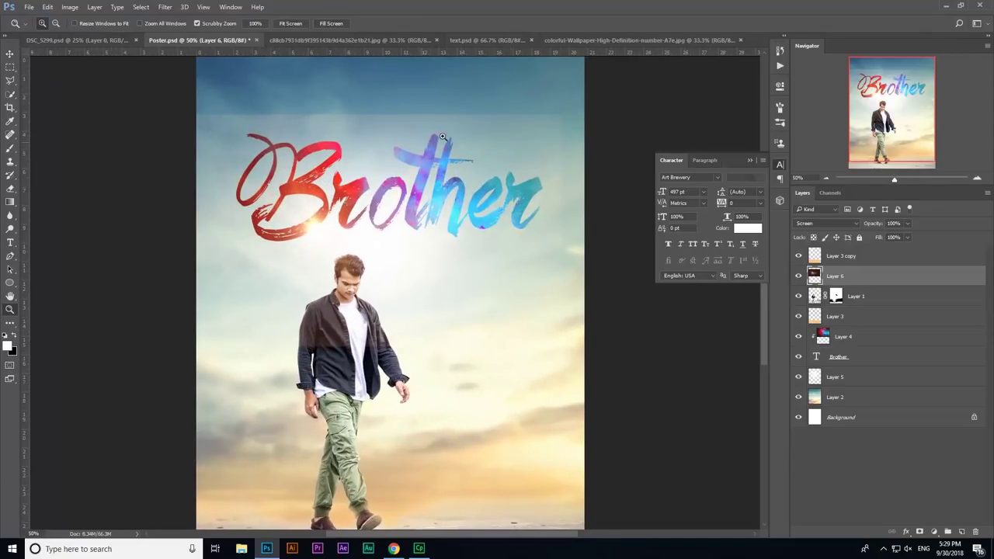
pyautogui.moveTo(551, 190); pyautogui.dragTo(782, 272)
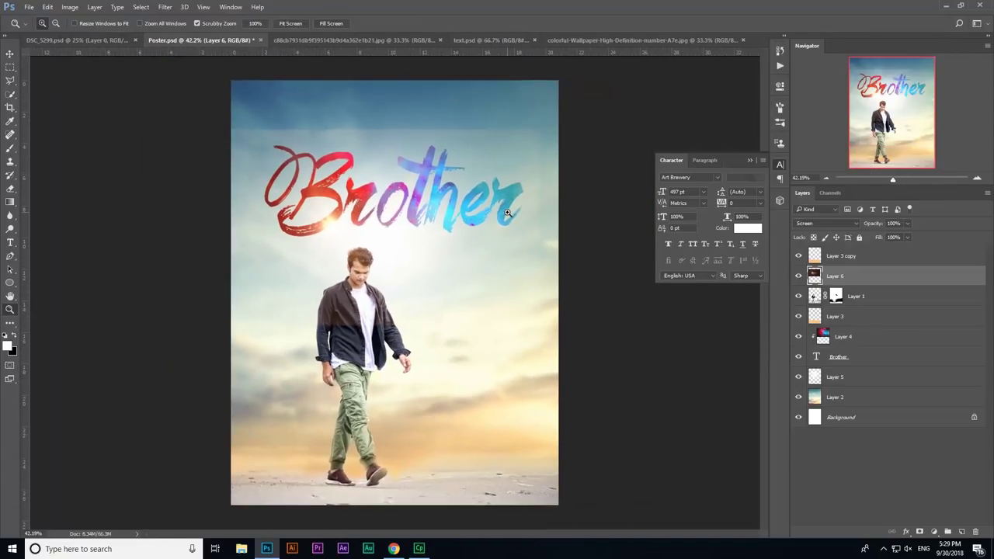
# Apply Levels to the flare layer with the black input raised to 54
pyautogui.click(70, 7)
pyautogui.moveTo(81, 57)
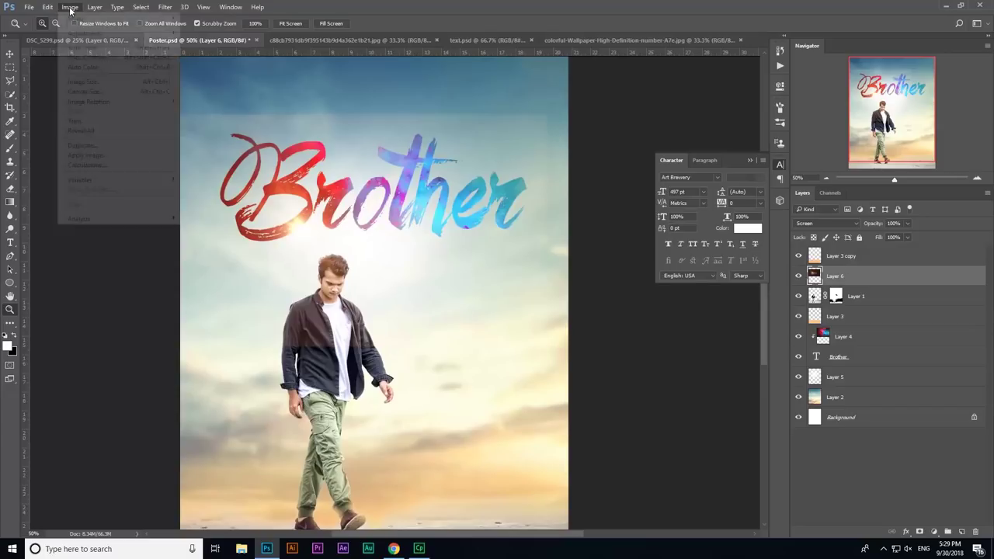
pyautogui.click(198, 42)
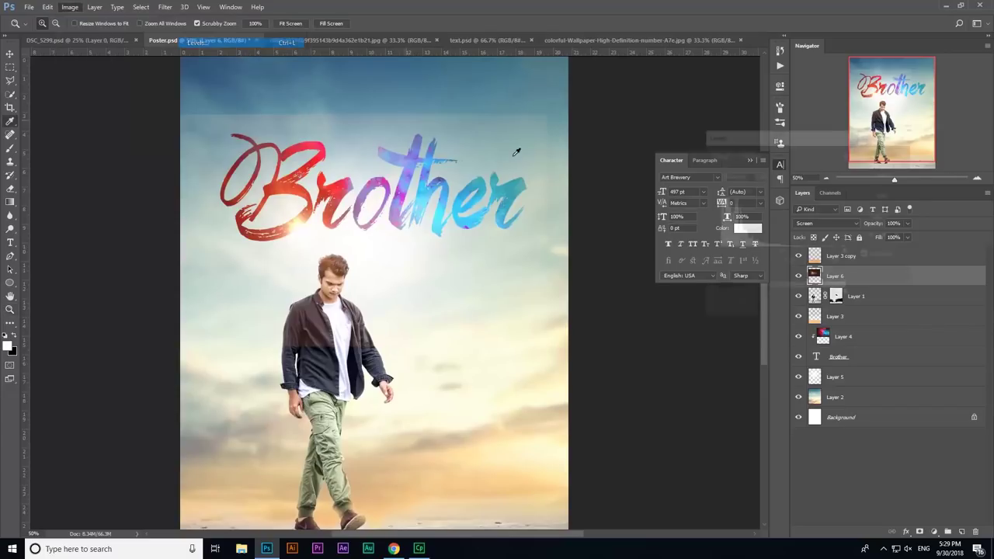
pyautogui.moveTo(719, 252); pyautogui.dragTo(737, 252)
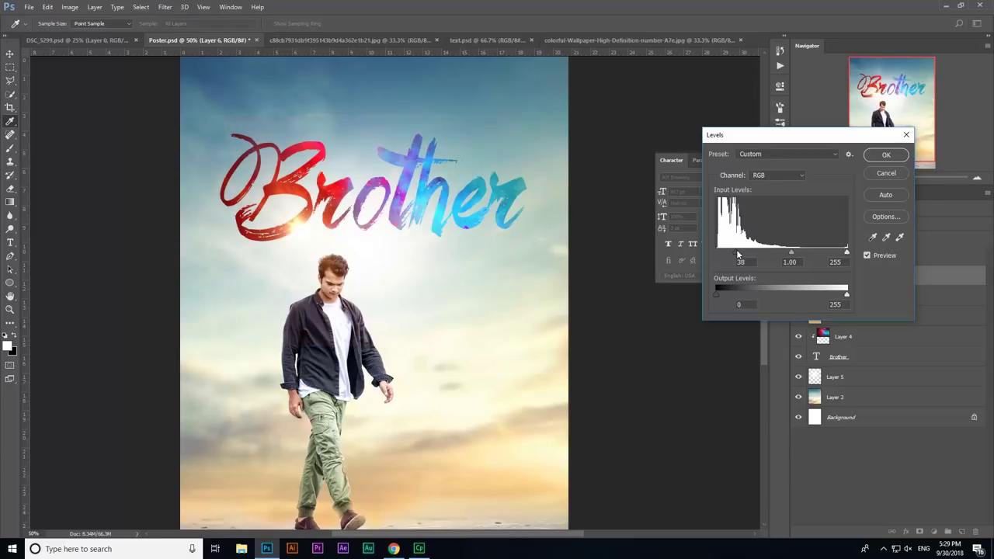
pyautogui.click(885, 155)
pyautogui.press('z')
pyautogui.click(384, 271)
pyautogui.moveTo(383, 270); pyautogui.dragTo(436, 237)
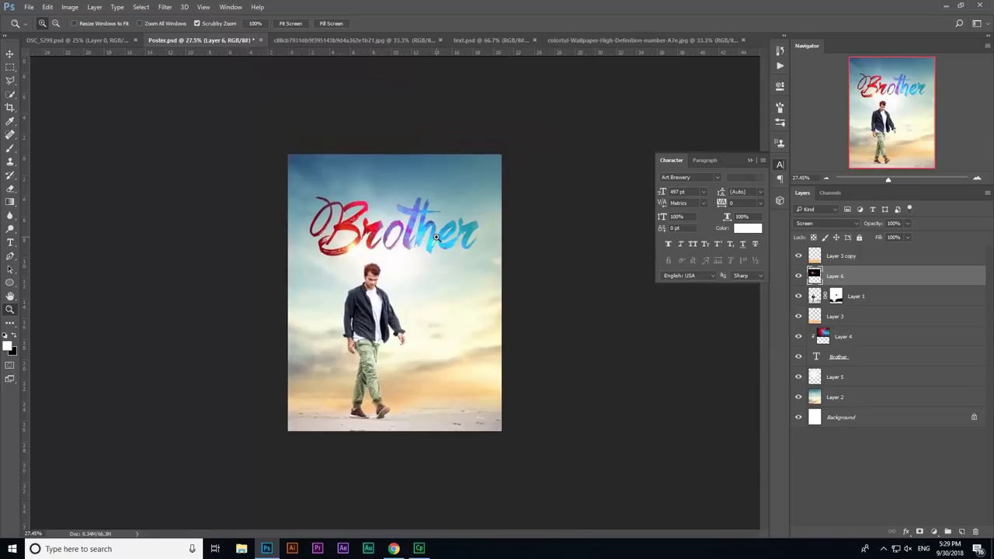
pyautogui.click(437, 237)
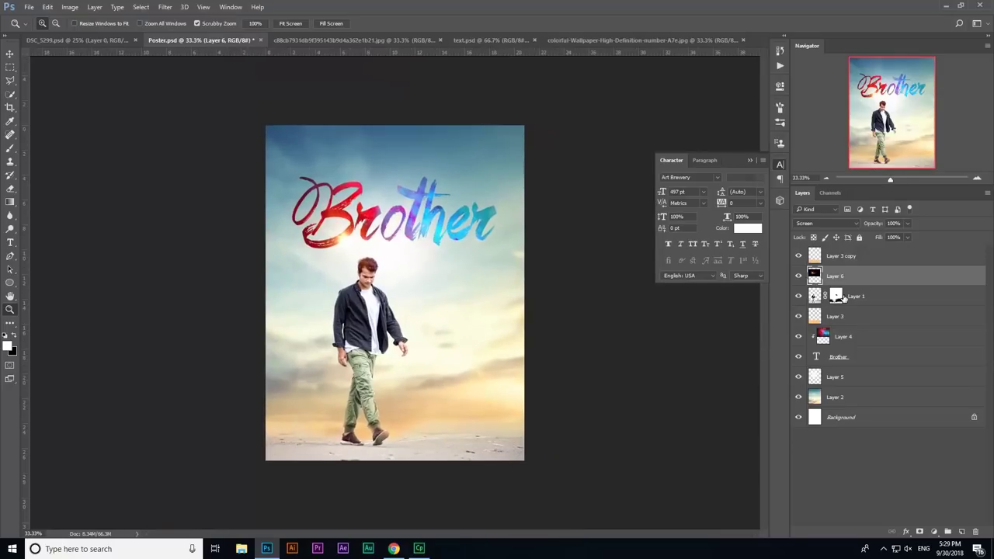
# Add a Color Lookup adjustment layer above Layer 3 copy
pyautogui.click(887, 259)
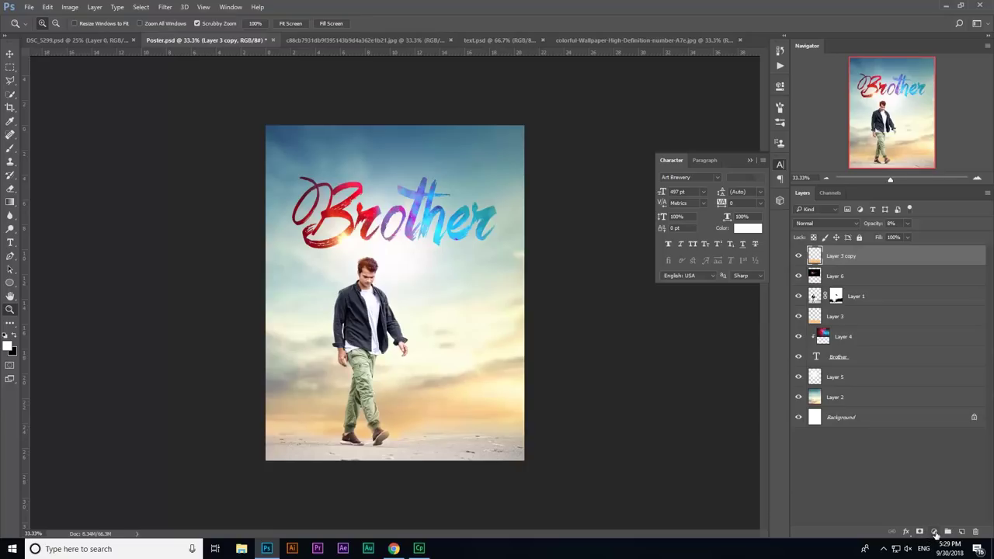
pyautogui.click(933, 534)
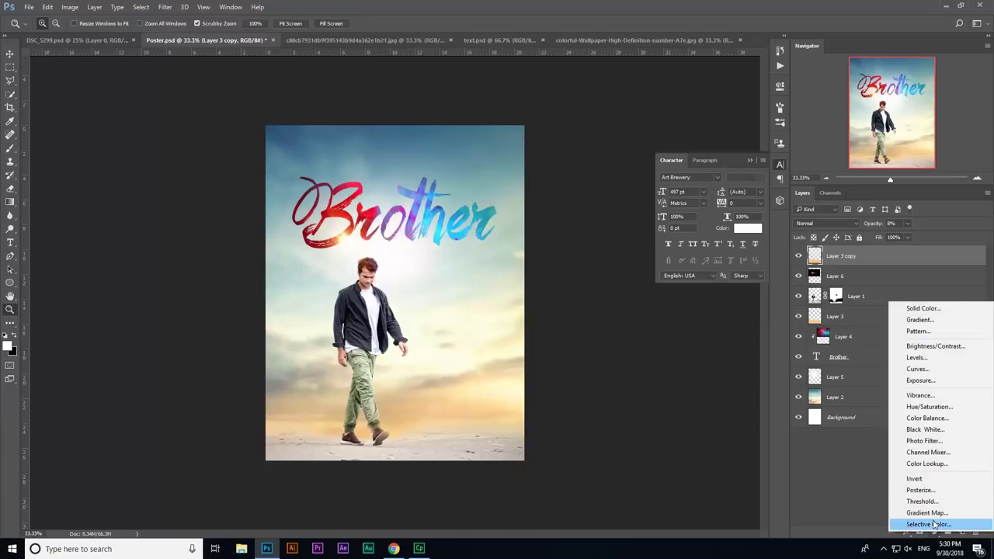
pyautogui.click(940, 464)
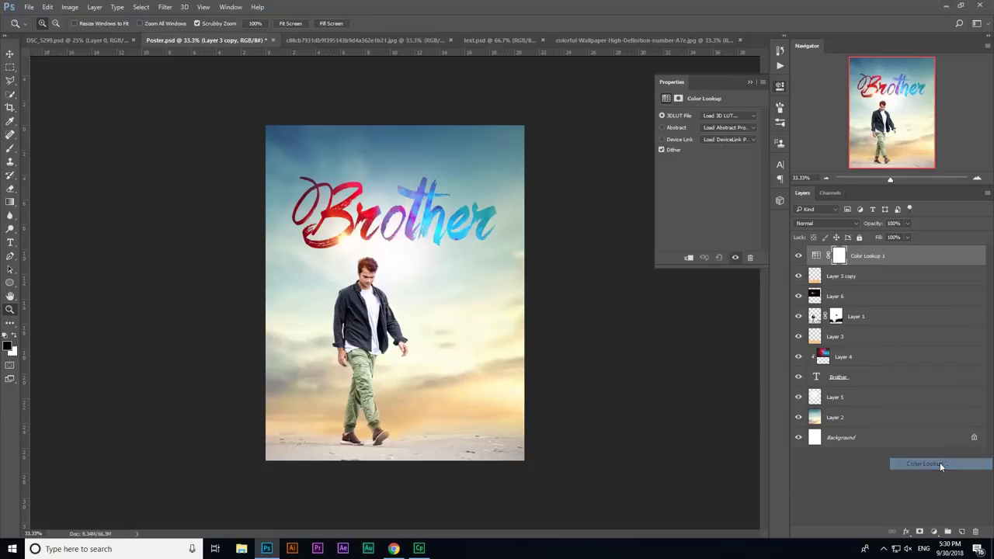
pyautogui.click(723, 116)
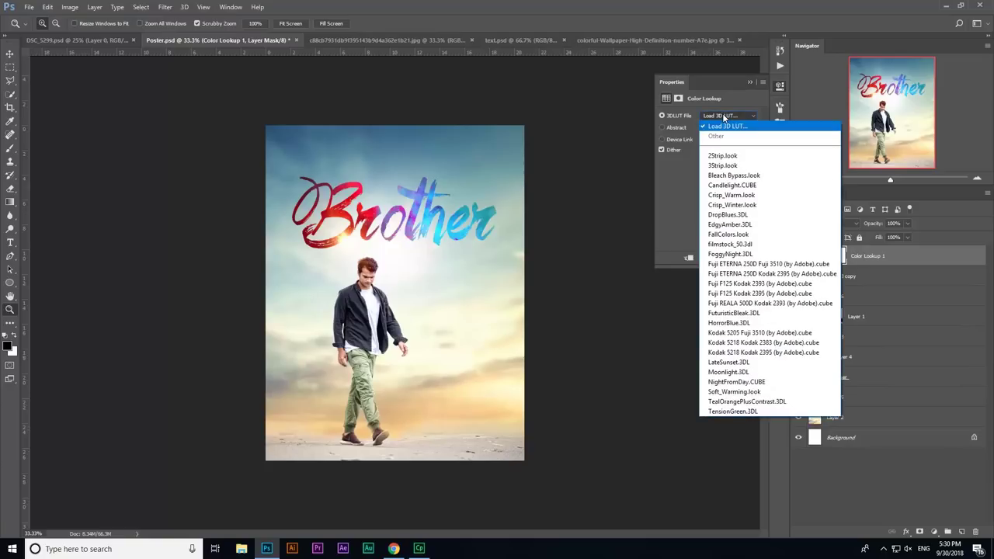
pyautogui.click(723, 115)
# Preview several 3D LUTs, including 2Strip and 3Strip, and settle on Crisp_Warm.look
pyautogui.doubleClick(723, 115)
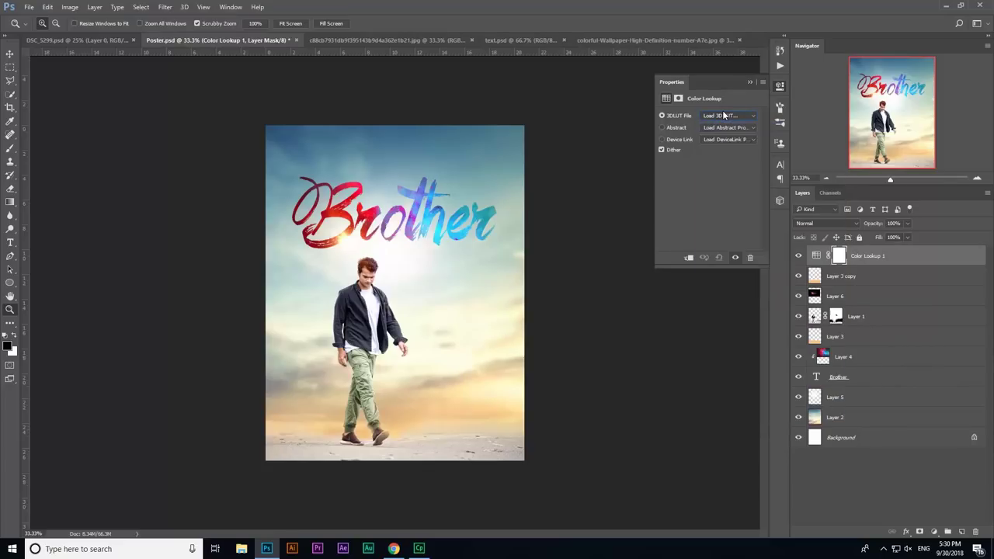
pyautogui.press('Down')
pyautogui.press('Down')
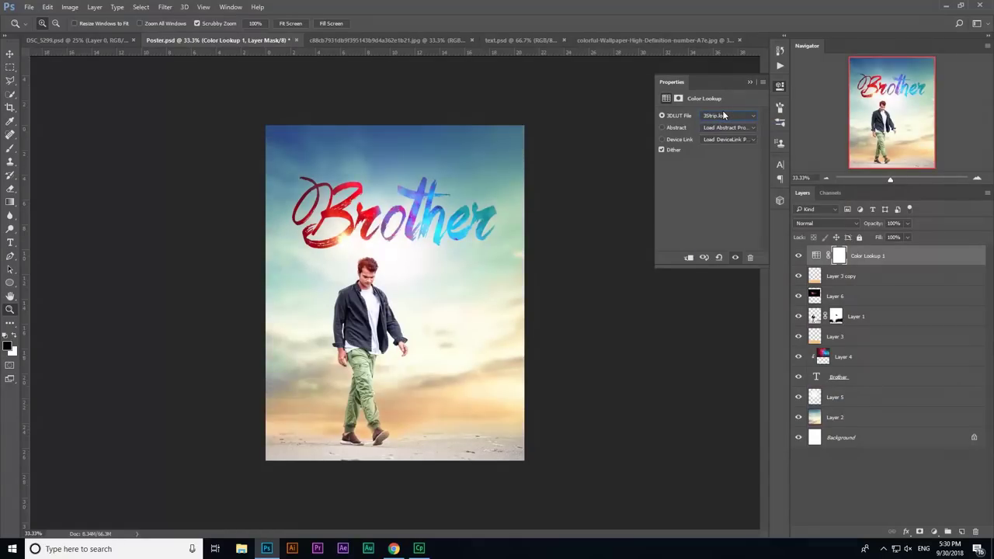
pyautogui.press('Up')
pyautogui.press('Up')
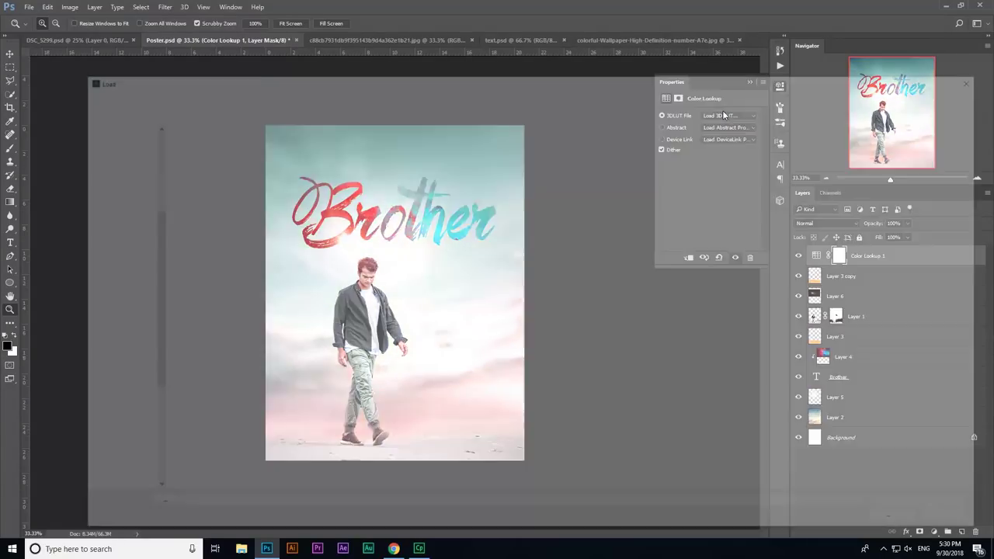
pyautogui.press('Escape')
pyautogui.click(723, 115)
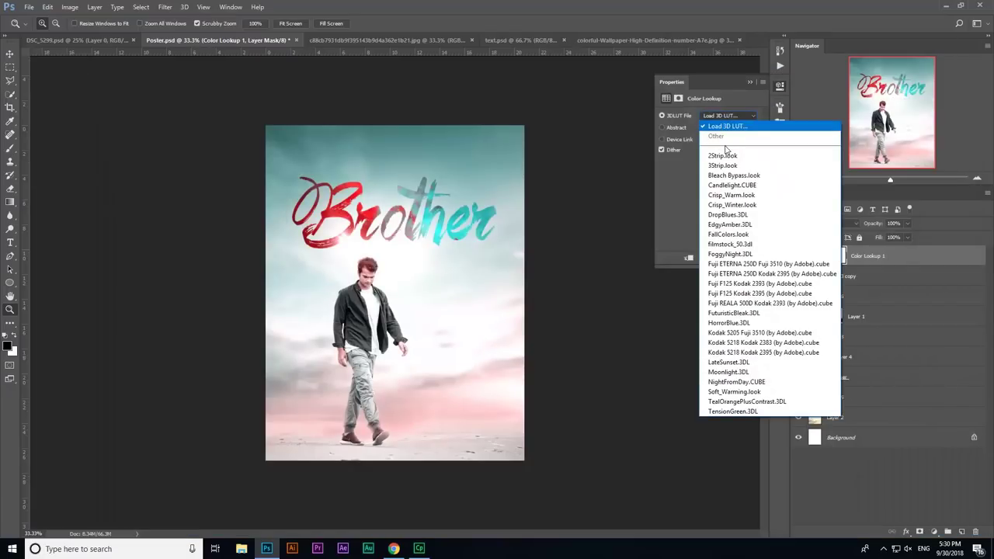
pyautogui.click(728, 140)
pyautogui.press('Down')
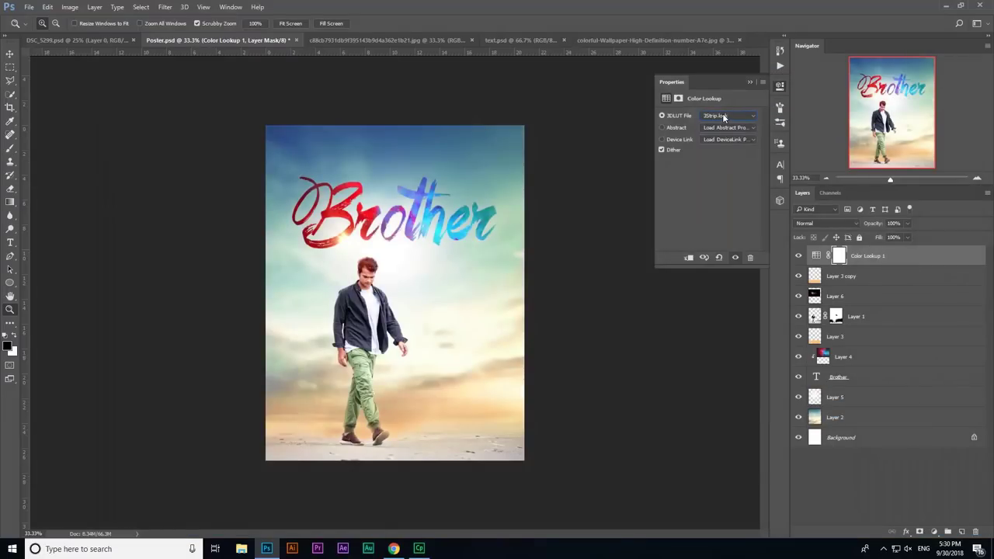
pyautogui.press('Down')
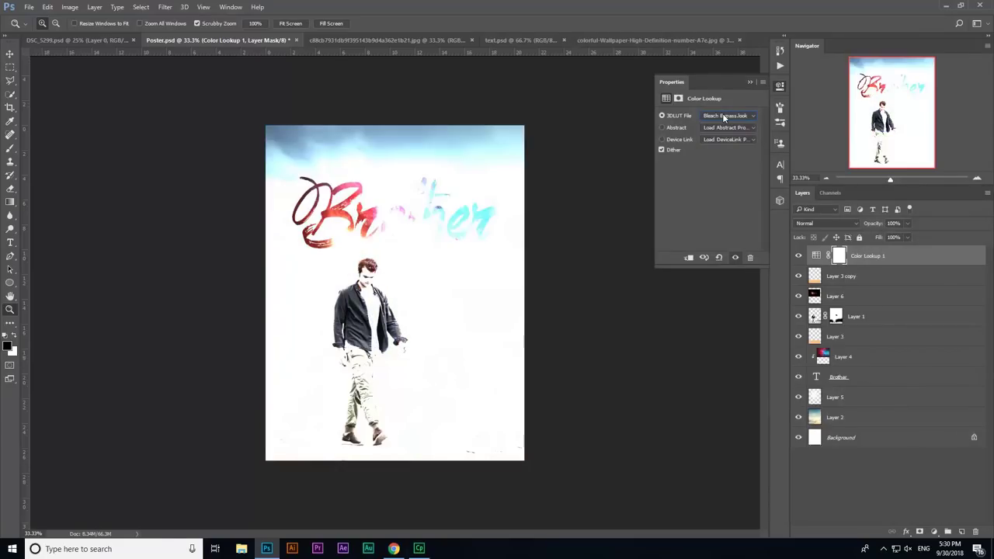
pyautogui.press('Down')
pyautogui.press('Down')
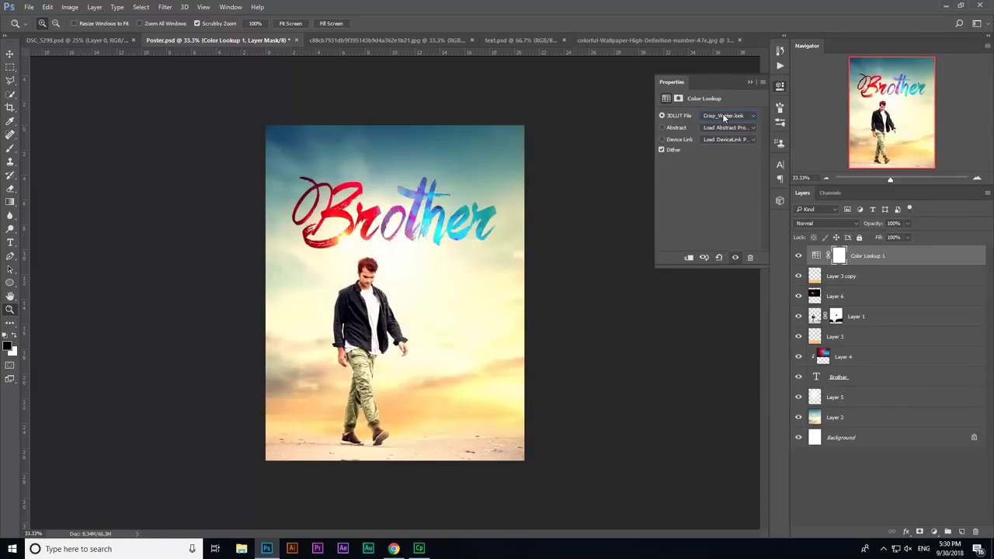
pyautogui.press('Up')
# Collapse the adjustment properties and return the poster view to 50%
pyautogui.click(749, 82)
pyautogui.click(354, 268)
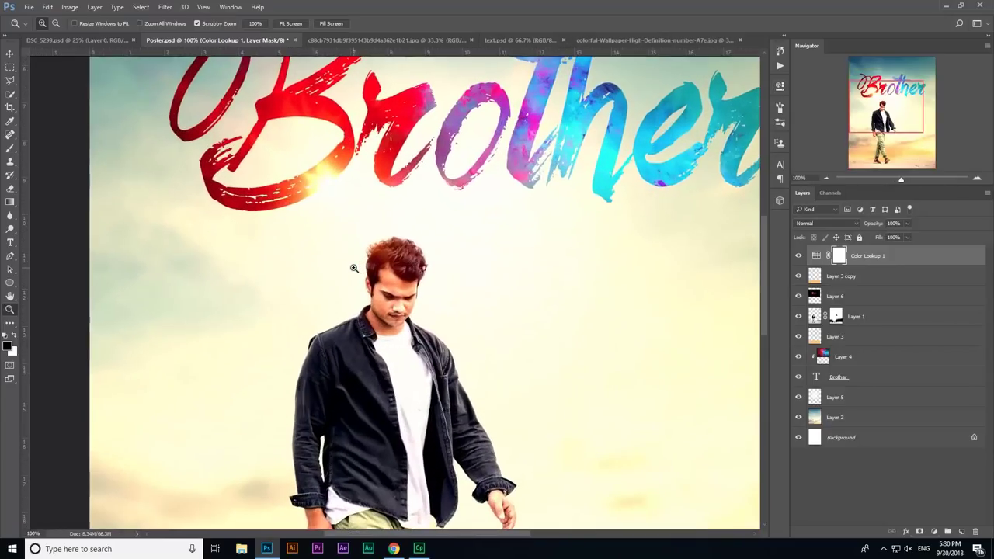
pyautogui.keyDown('alt'); pyautogui.click(459, 295); pyautogui.keyUp('alt')
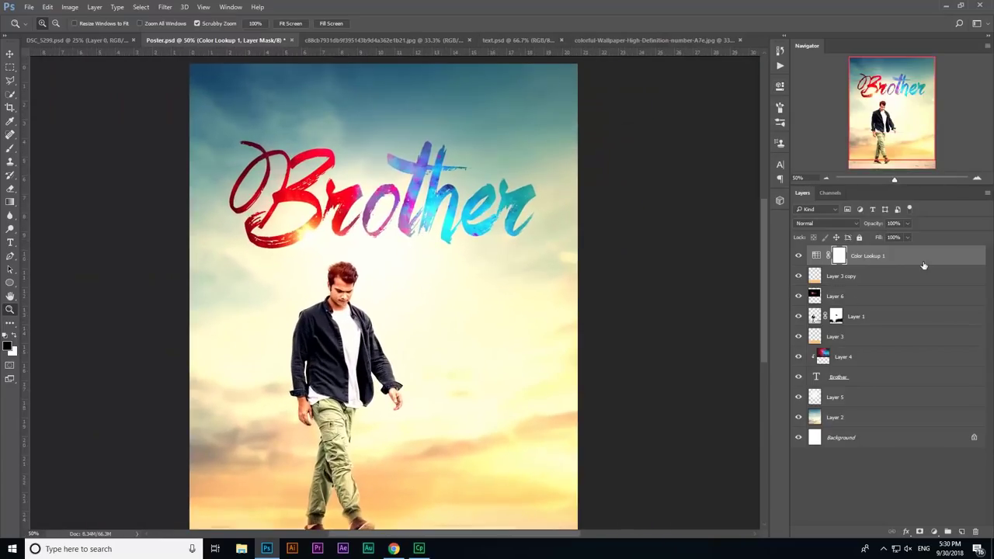
pyautogui.click(457, 225)
pyautogui.keyDown('alt'); pyautogui.click(449, 237); pyautogui.keyUp('alt')
pyautogui.click(439, 250)
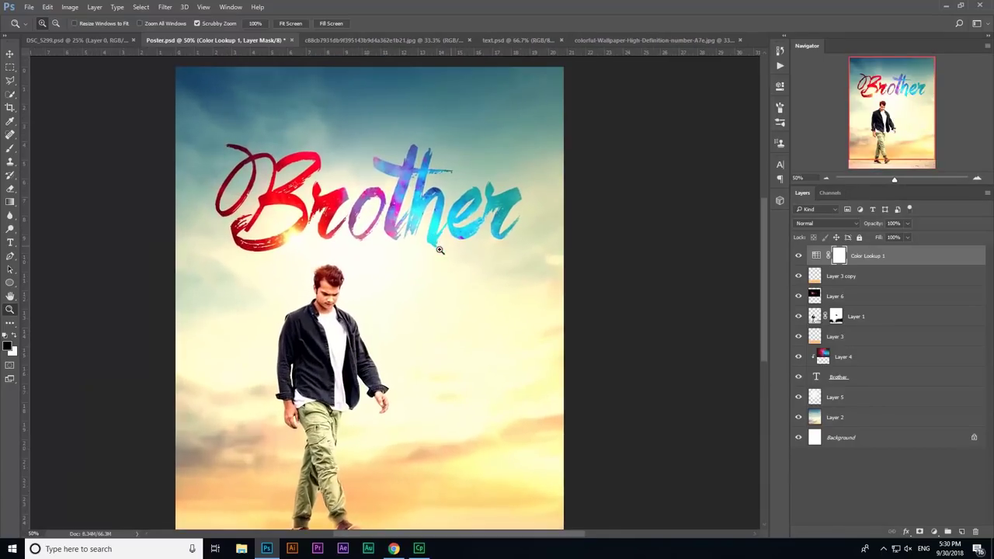
pyautogui.click(11, 53)
pyautogui.scroll(-3, 474, 223)
pyautogui.scroll(-1, 473, 224)
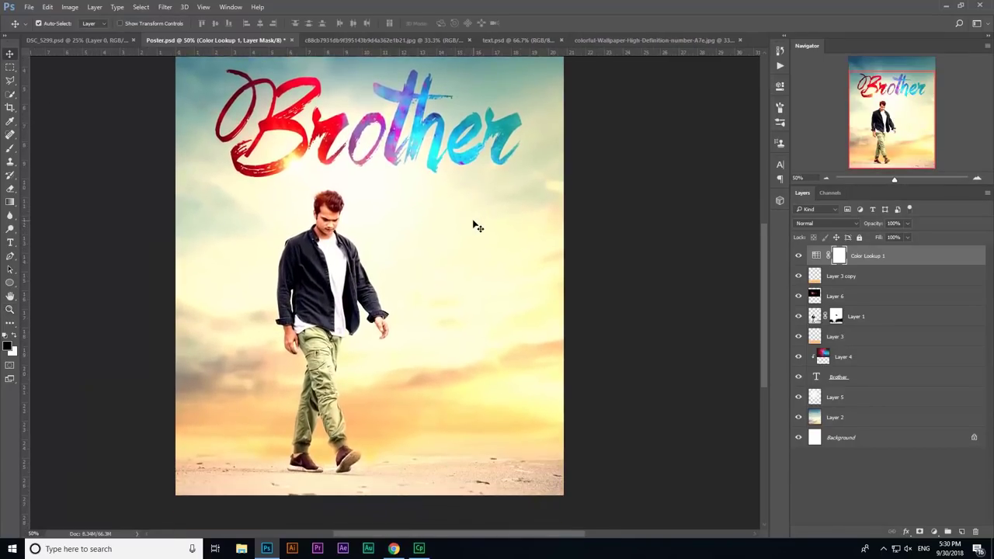
pyautogui.scroll(4, 476, 225)
pyautogui.scroll(3, 478, 228)
# Create a text layer above the sky reading 'every Family has a story'
pyautogui.click(10, 242)
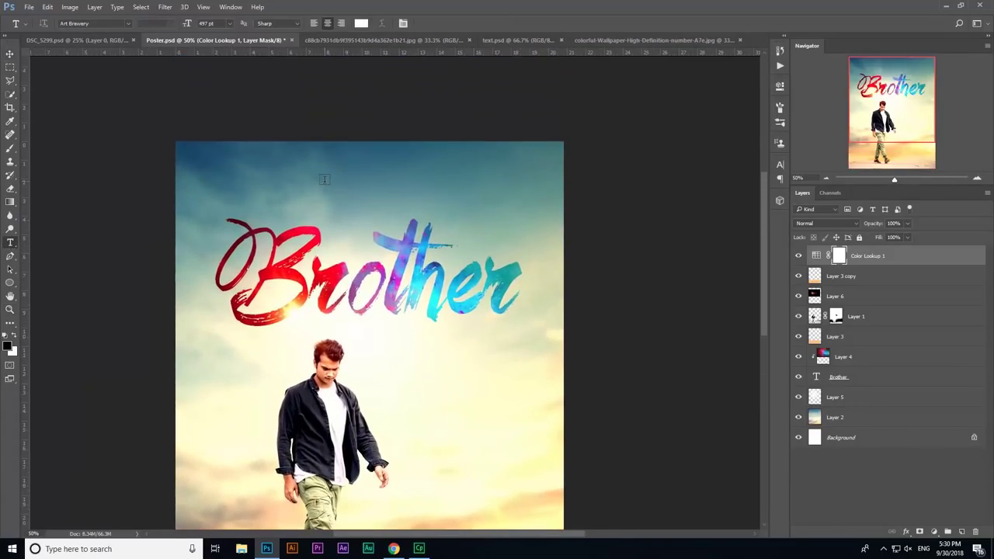
pyautogui.click(316, 177)
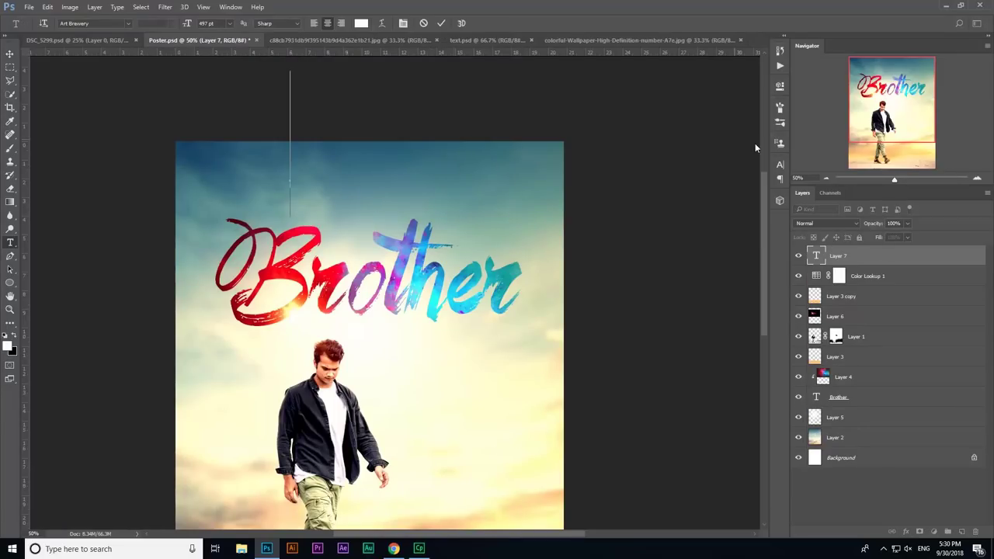
pyautogui.click(780, 163)
pyautogui.moveTo(661, 192); pyautogui.dragTo(574, 194)
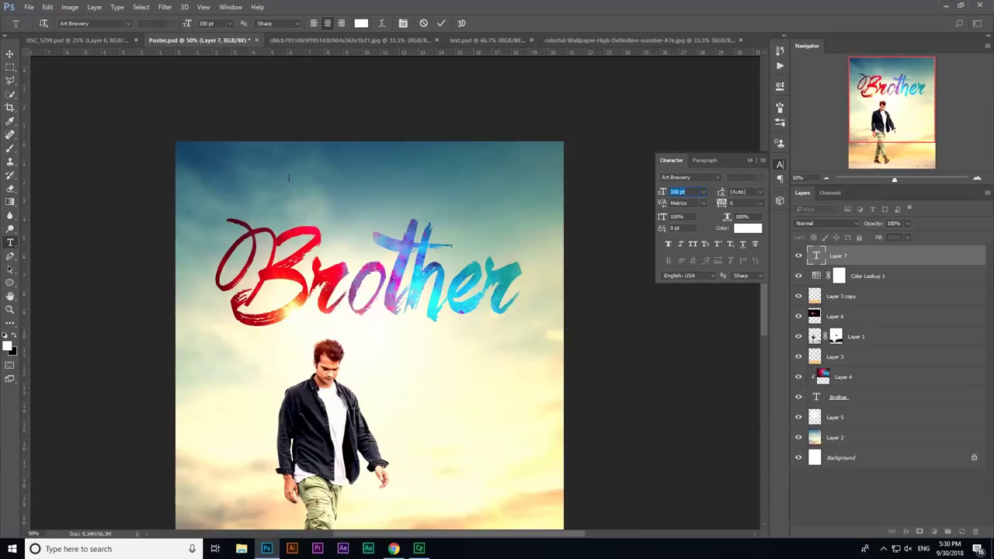
pyautogui.write('eve')
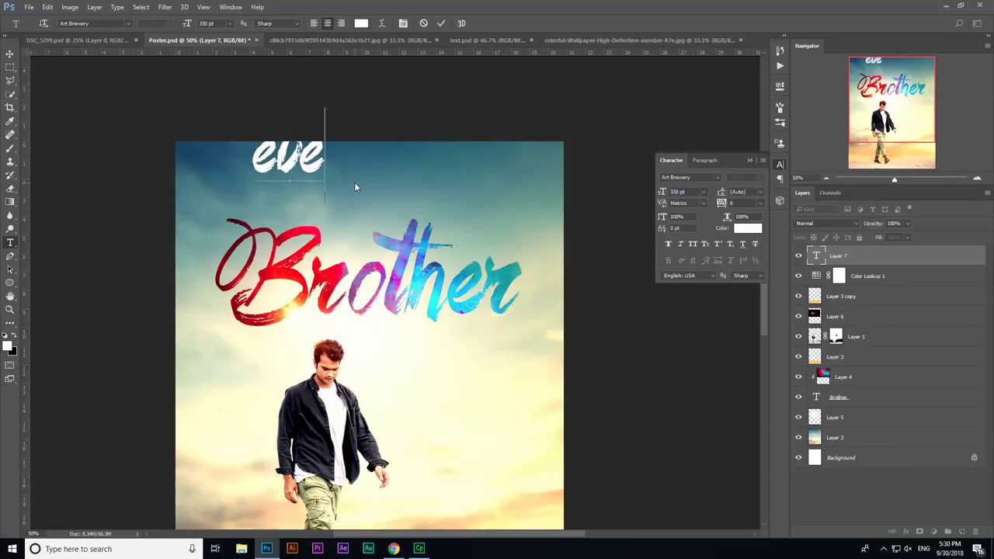
pyautogui.write('ry ')
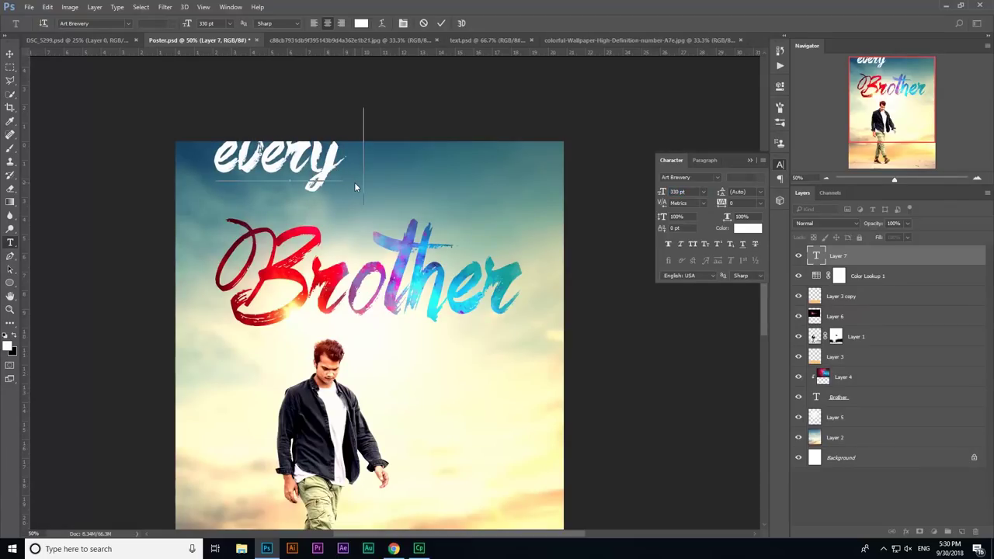
pyautogui.write('Fa')
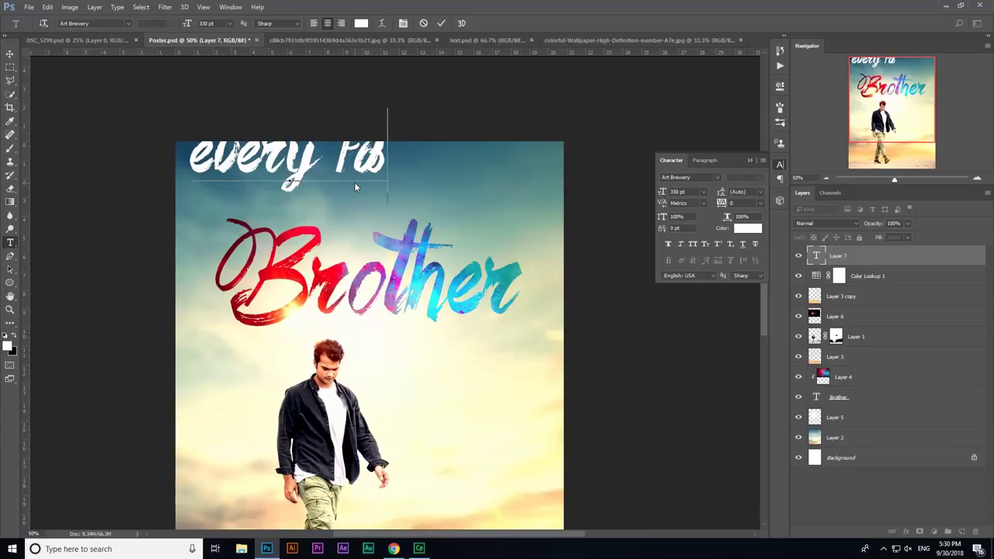
pyautogui.write('mily has ')
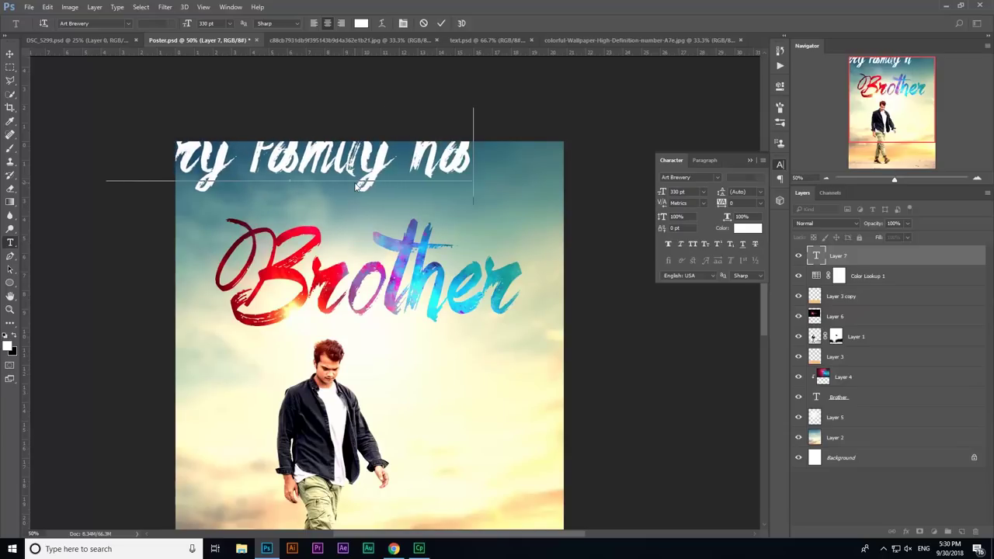
pyautogui.write('a')
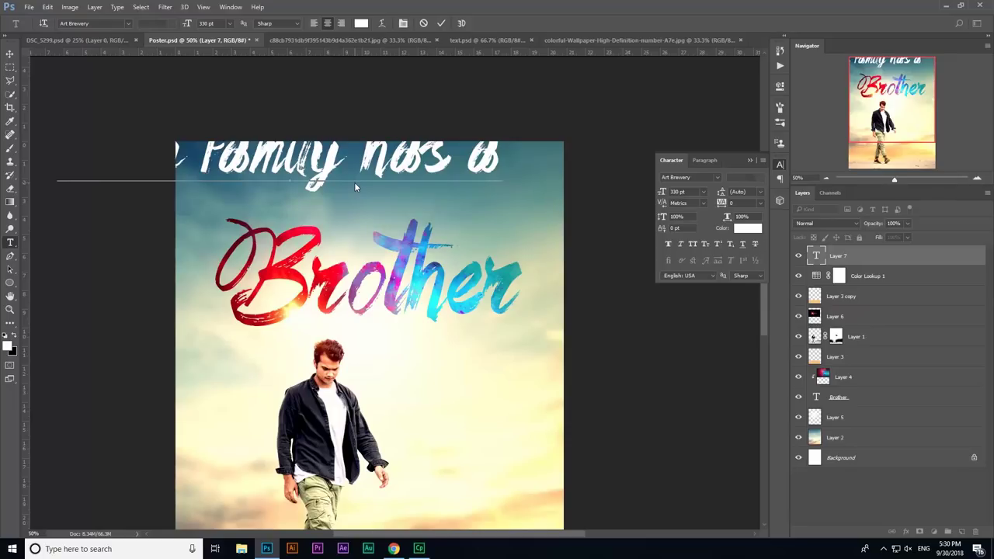
pyautogui.write(' story')
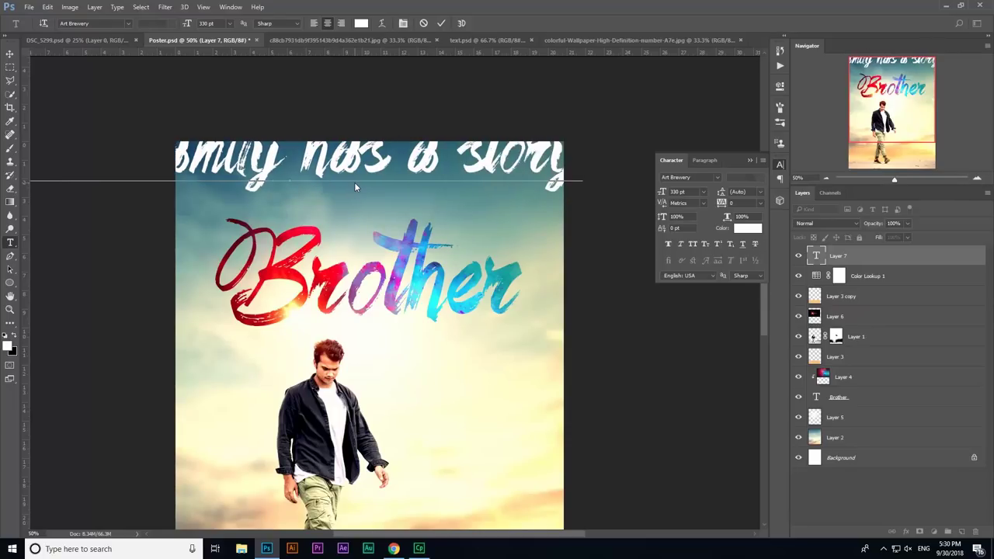
# Set the tagline's font to BankGothic
pyautogui.hotkey('ctrl', 'a')
pyautogui.click(93, 21)
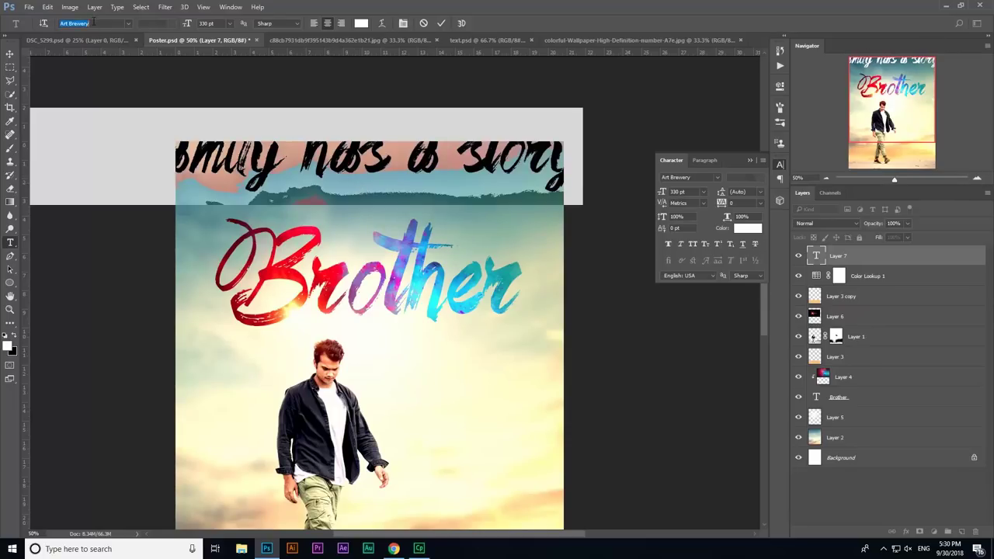
pyautogui.write('bank')
pyautogui.press('Down')
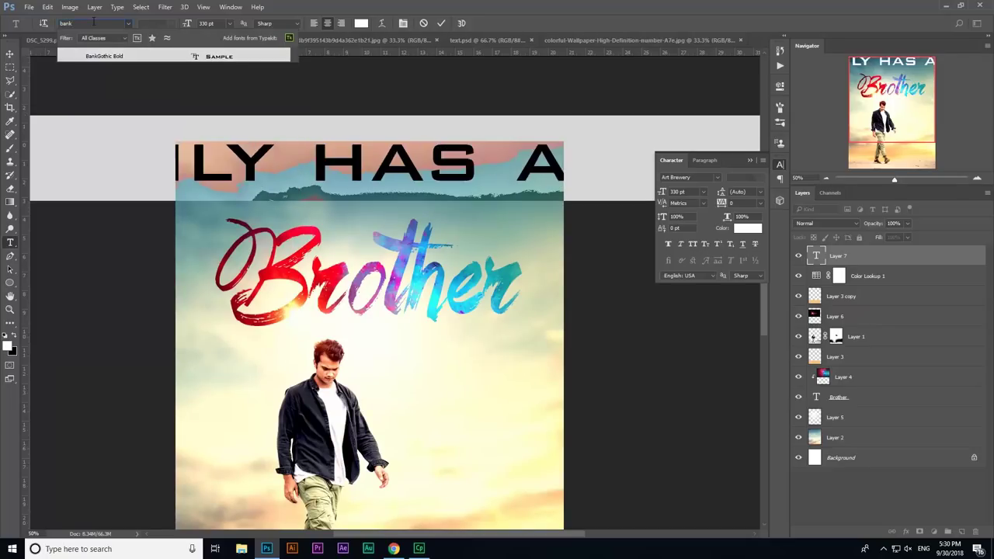
pyautogui.press('Return')
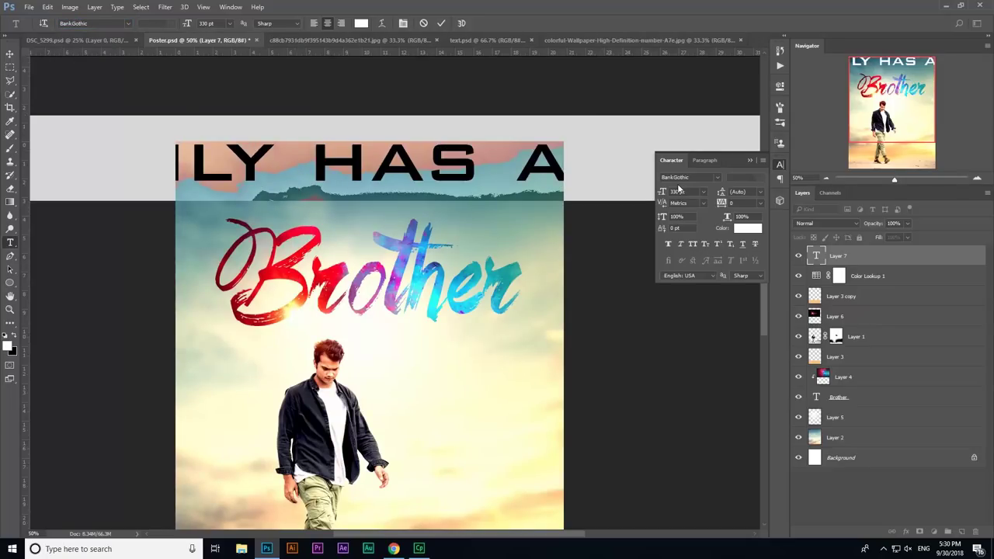
# Shrink the tagline to 25 pt and widen its tracking to 1040
pyautogui.moveTo(664, 195)
pyautogui.mouseDown()
pyautogui.moveTo(507, 191)
pyautogui.moveTo(517, 197)
pyautogui.mouseUp()
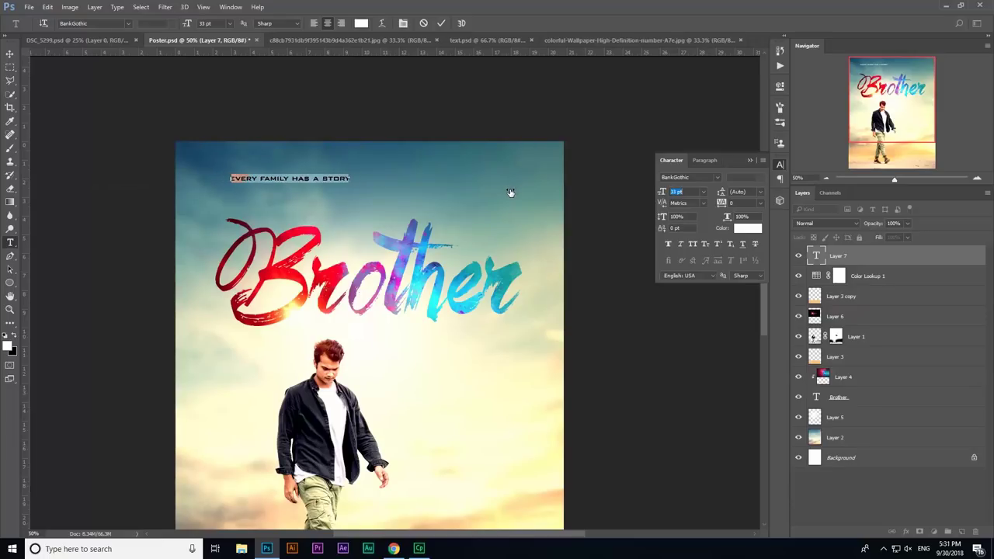
pyautogui.moveTo(723, 203); pyautogui.dragTo(734, 202)
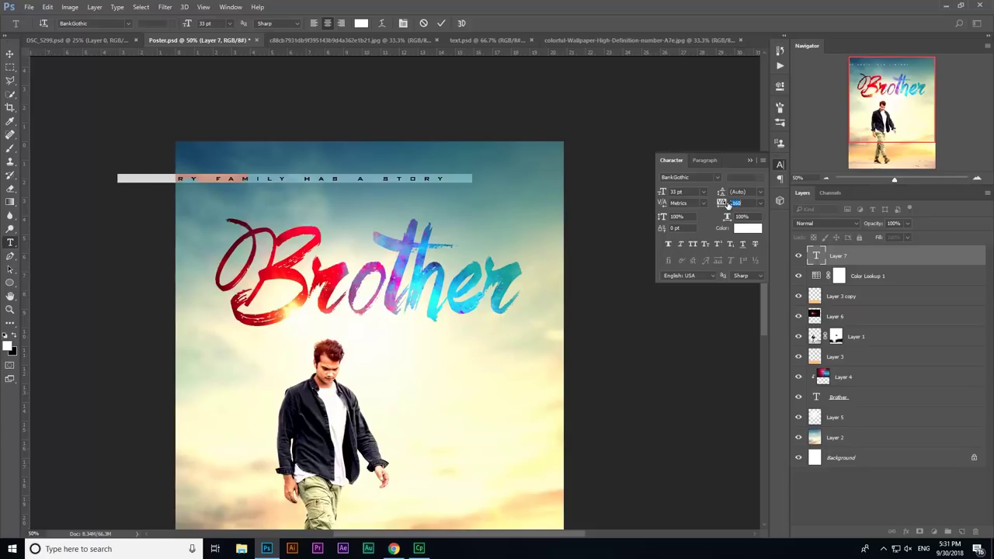
pyautogui.click(662, 192)
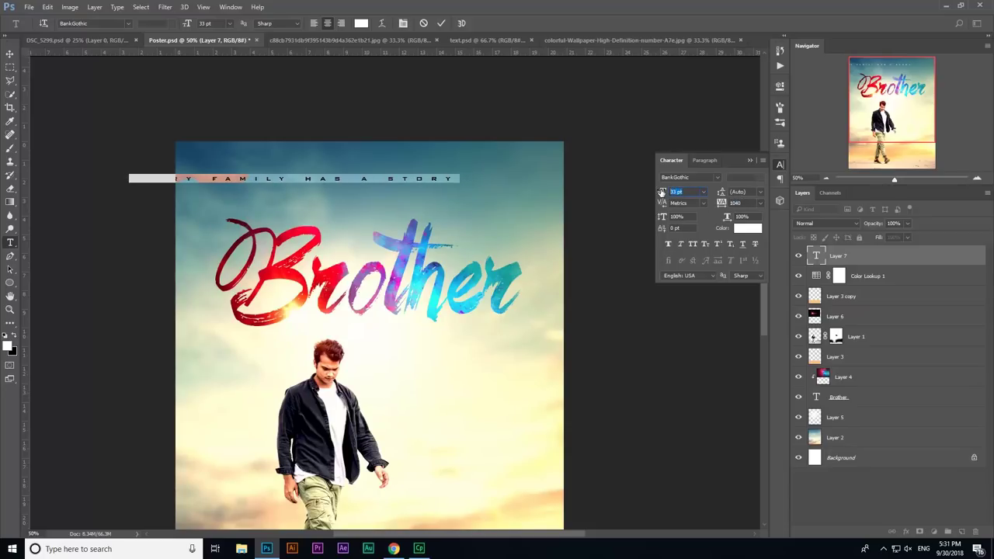
pyautogui.moveTo(662, 192); pyautogui.dragTo(656, 192)
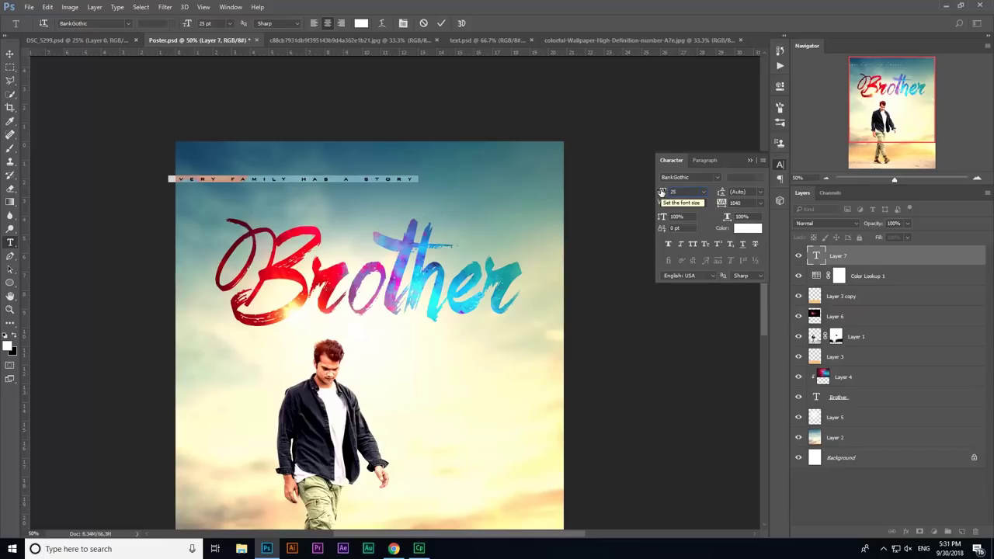
pyautogui.click(10, 53)
# Move the tagline near the top and centre it horizontally on the Background
pyautogui.hotkey('ctrl', 't')
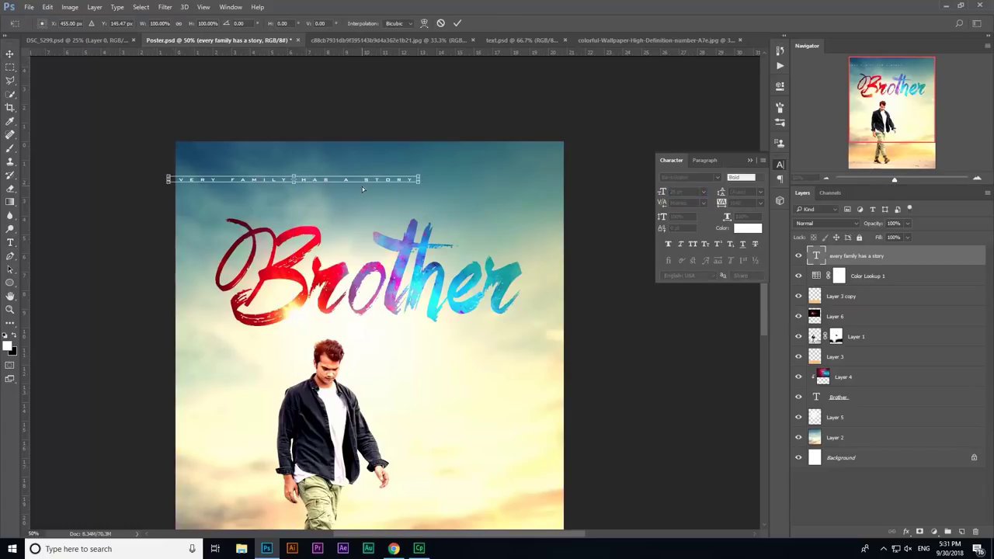
pyautogui.moveTo(365, 181); pyautogui.dragTo(438, 170)
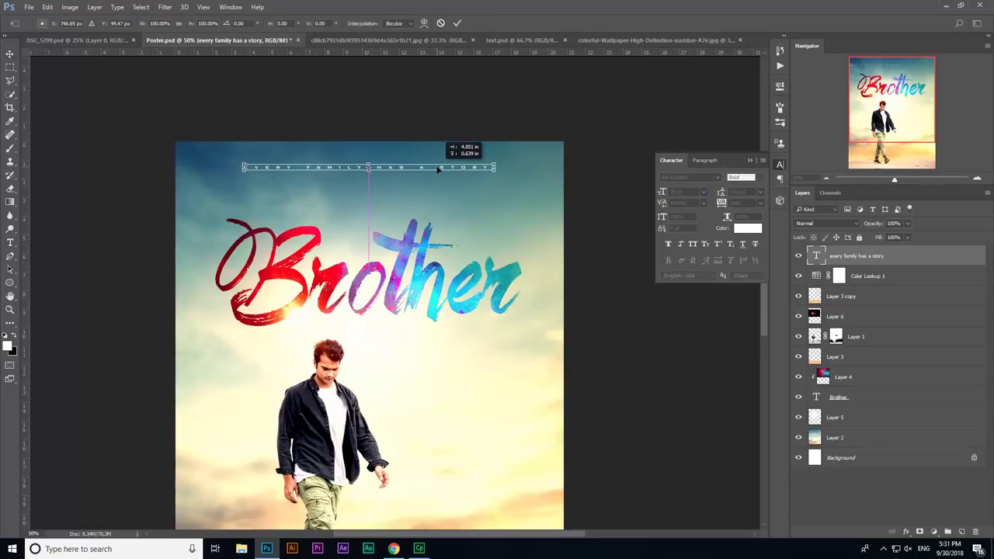
pyautogui.press('Return')
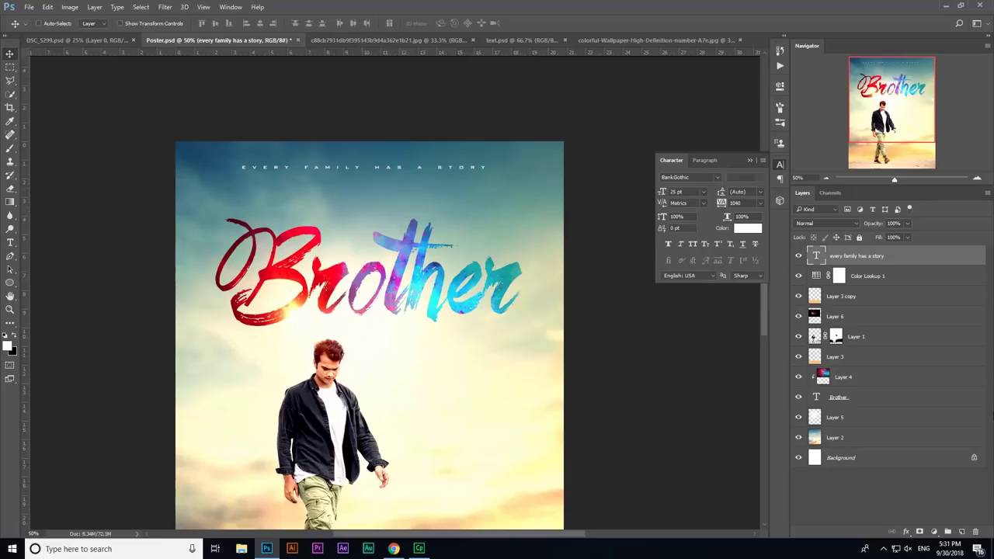
pyautogui.click(865, 457)
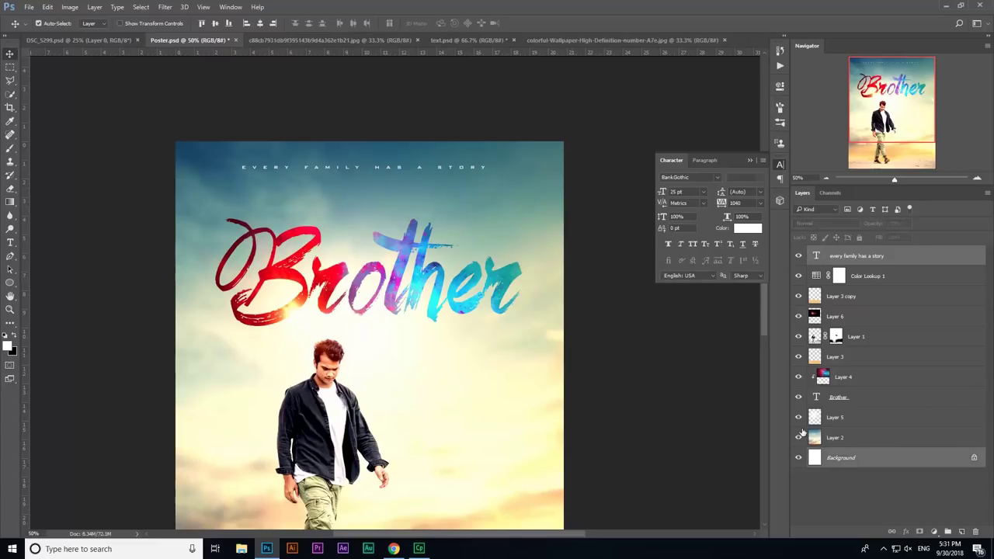
pyautogui.click(261, 23)
# Enlarge the tagline text to 28 pt
pyautogui.click(10, 309)
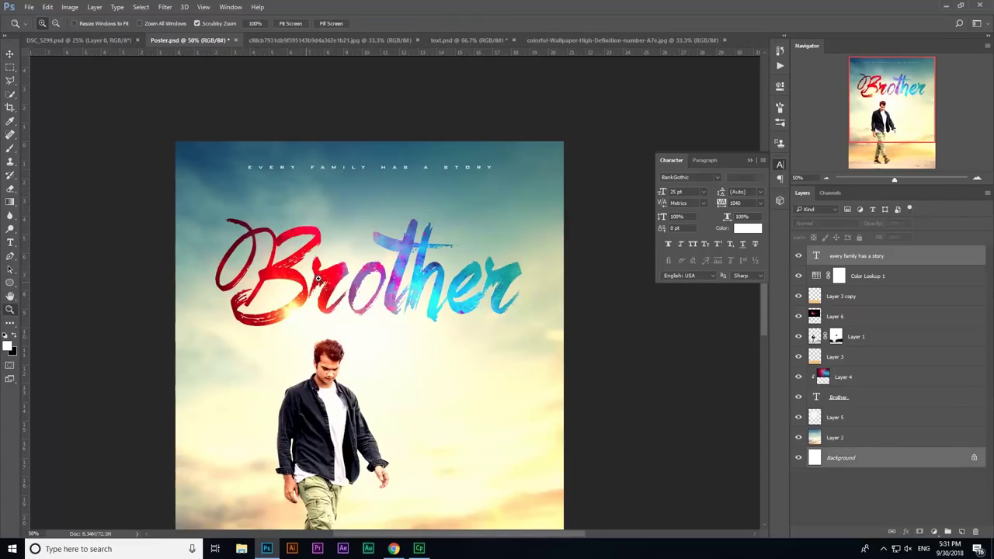
pyautogui.moveTo(334, 217); pyautogui.dragTo(397, 224)
pyautogui.click(11, 243)
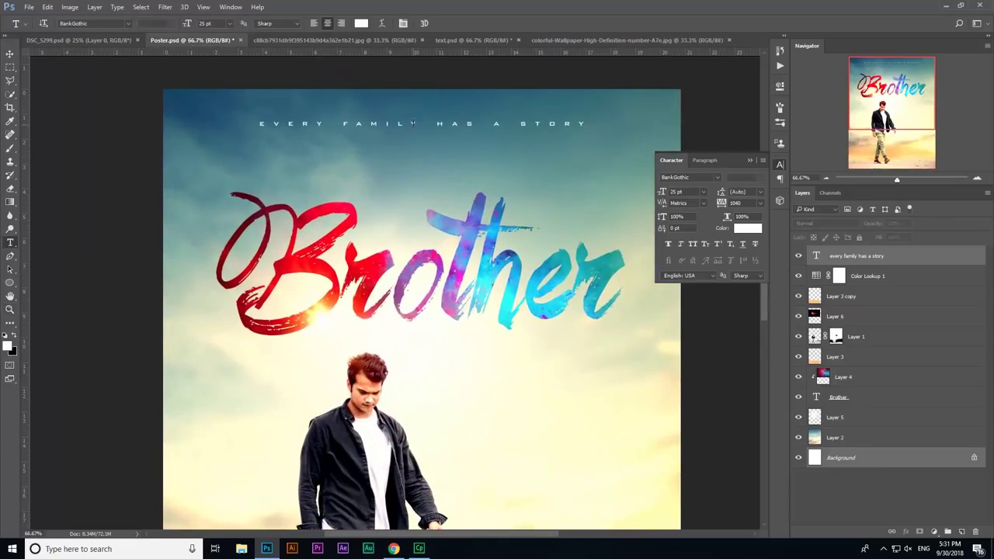
pyautogui.click(419, 124)
pyautogui.hotkey('ctrl', 'a')
pyautogui.click(664, 194)
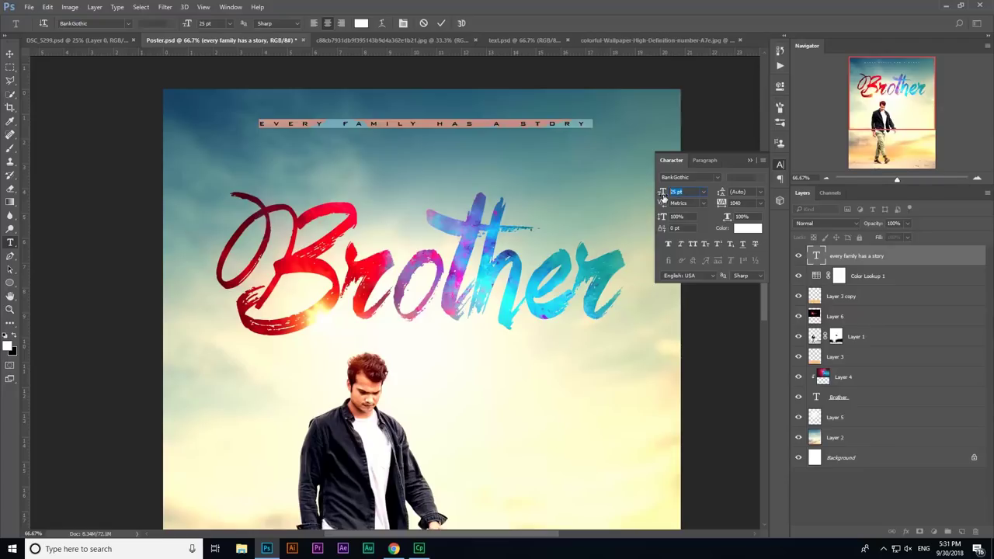
pyautogui.press('Up')
pyautogui.press('Up')
pyautogui.press('Up')
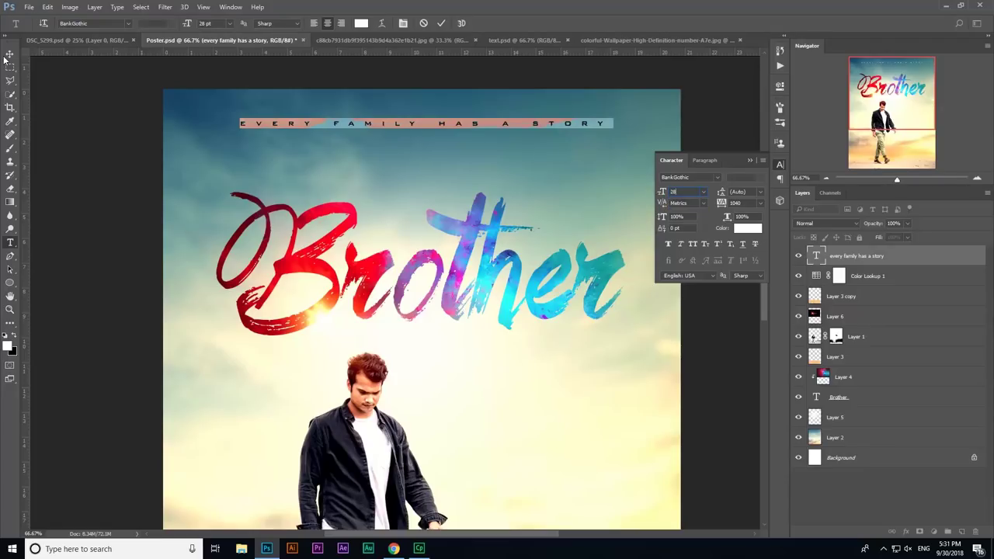
pyautogui.click(10, 52)
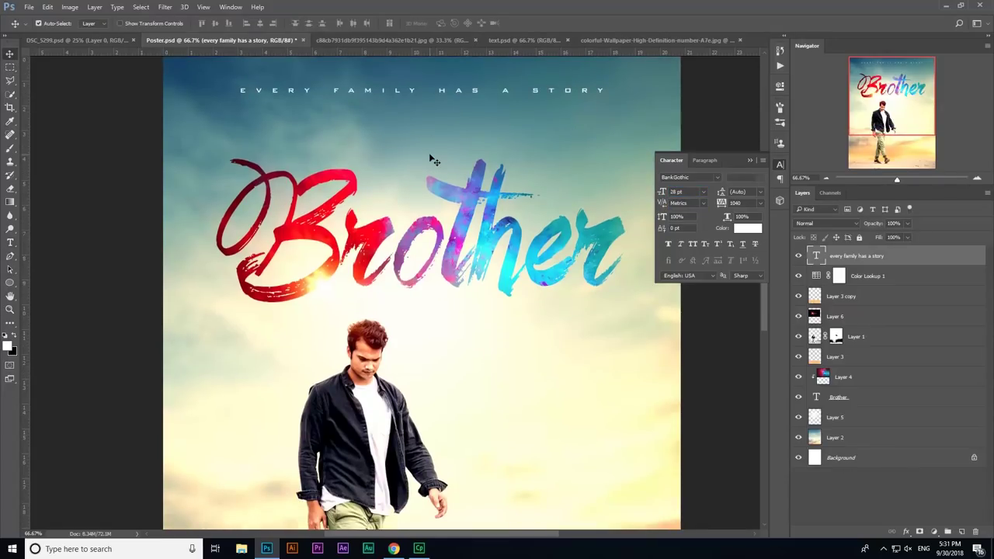
# Nudge the tagline down slightly and zoom out to view the whole poster
pyautogui.press('Down')
pyautogui.press('Down')
pyautogui.press('Down')
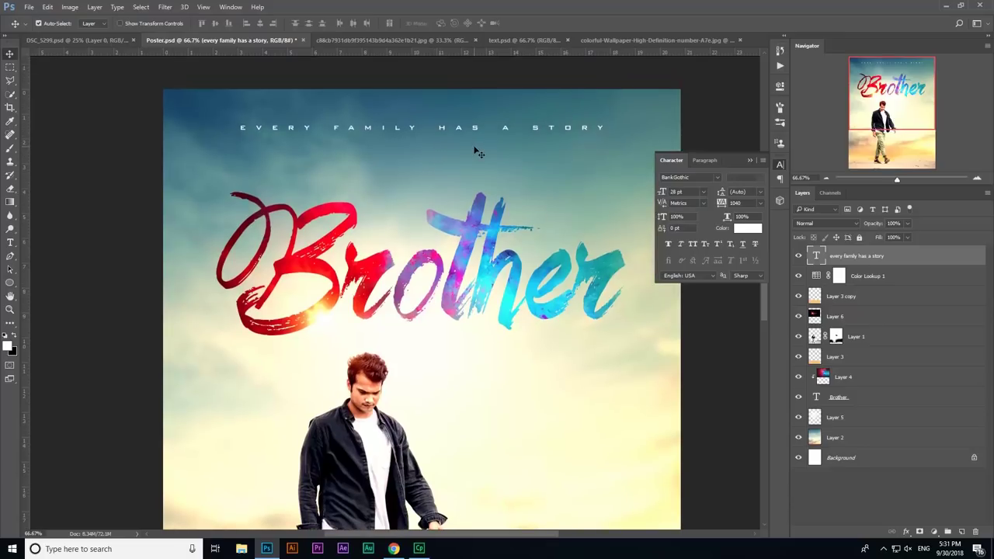
pyautogui.press('Down')
pyautogui.press('Down')
pyautogui.press('Down')
pyautogui.press('Down')
pyautogui.press('Down')
pyautogui.press('Down')
pyautogui.press('Down')
pyautogui.press('Down')
pyautogui.press('Down')
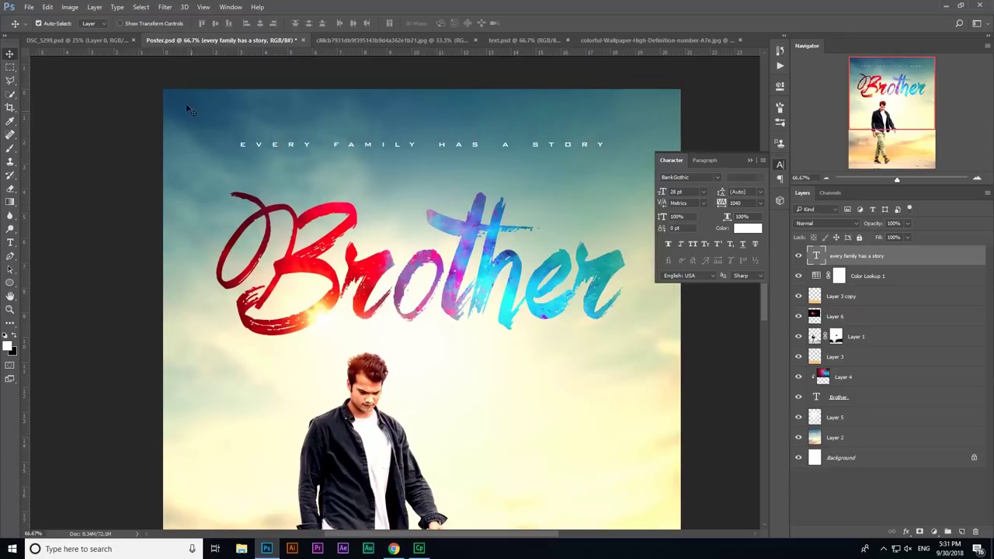
pyautogui.press('z')
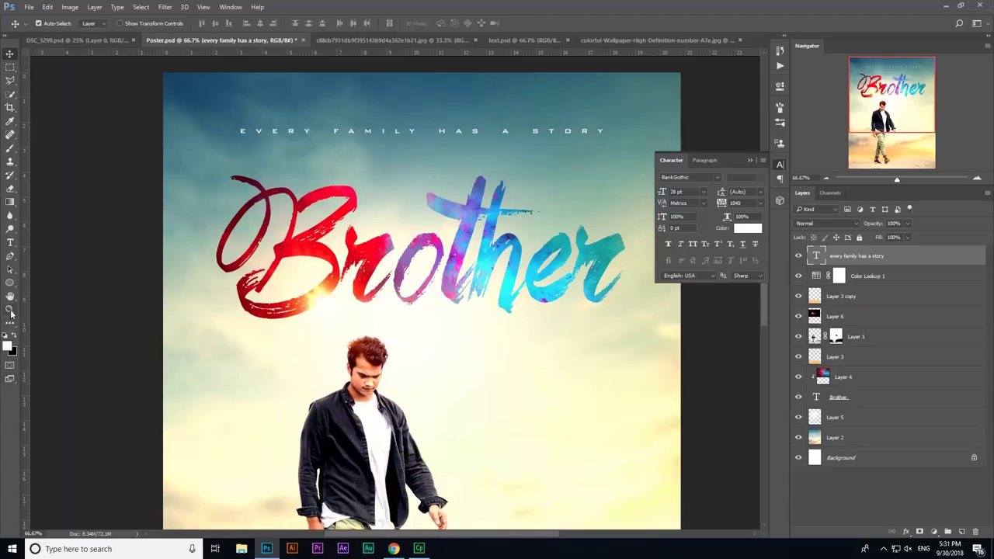
pyautogui.moveTo(437, 191)
pyautogui.mouseDown()
pyautogui.moveTo(360, 210)
pyautogui.moveTo(469, 254)
pyautogui.mouseUp()
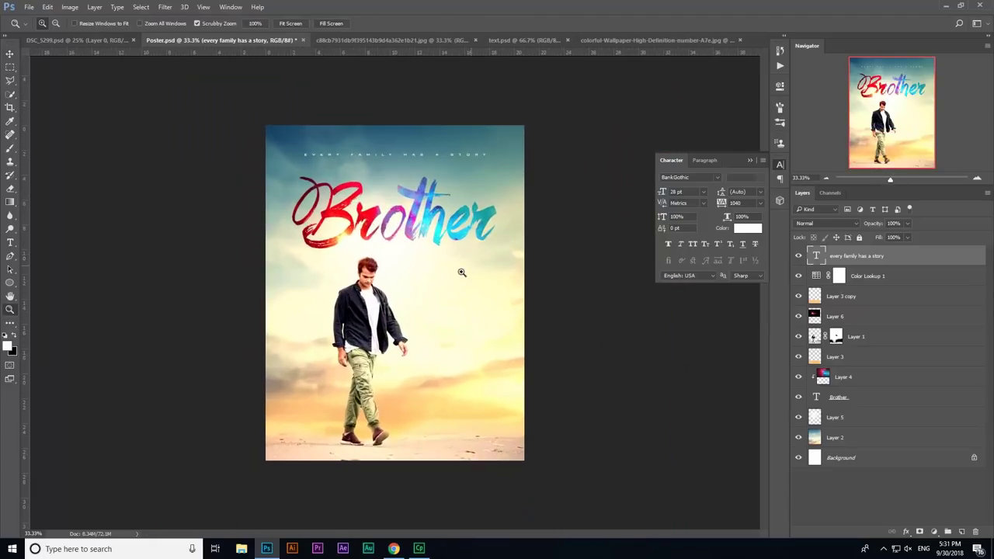
pyautogui.click(11, 55)
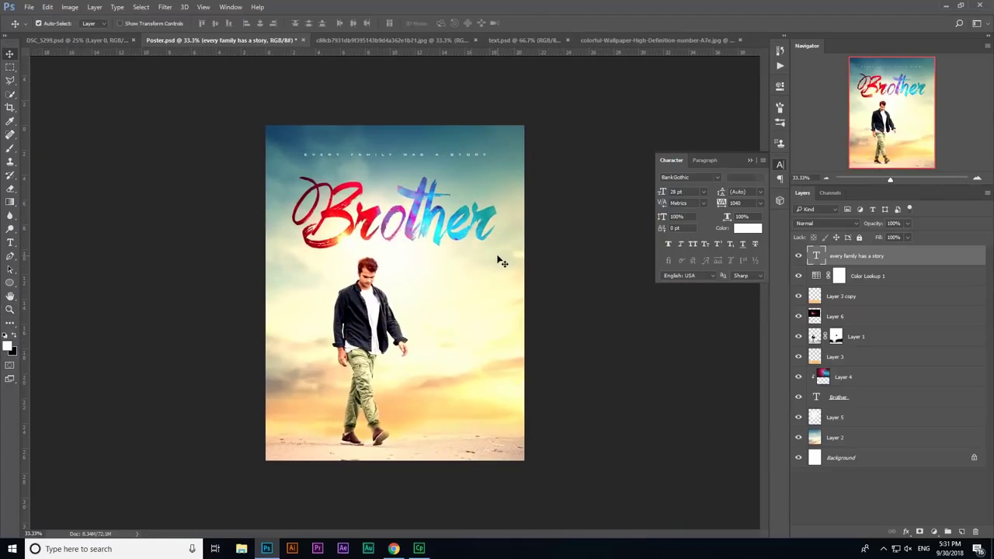
pyautogui.click(845, 297)
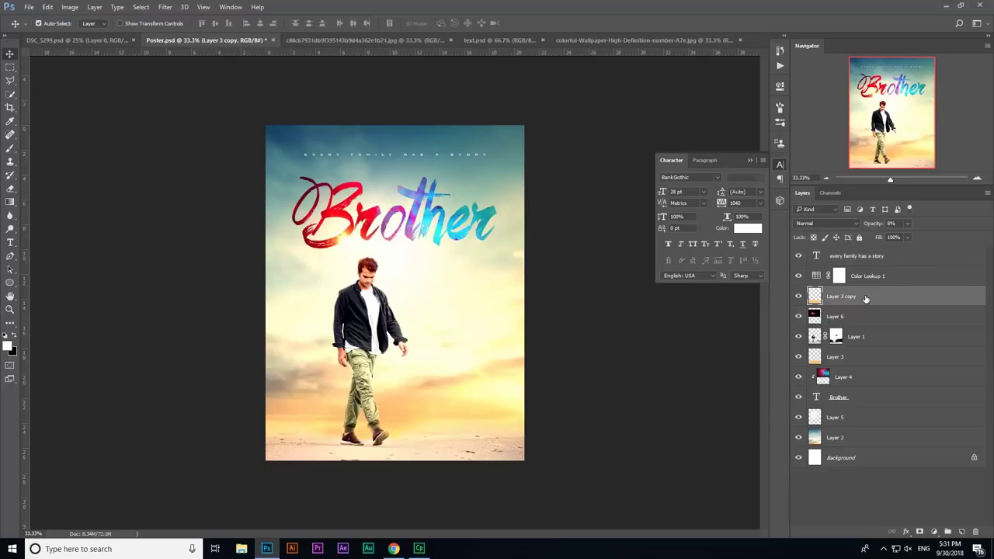
pyautogui.click(908, 223)
pyautogui.moveTo(906, 231); pyautogui.dragTo(927, 241)
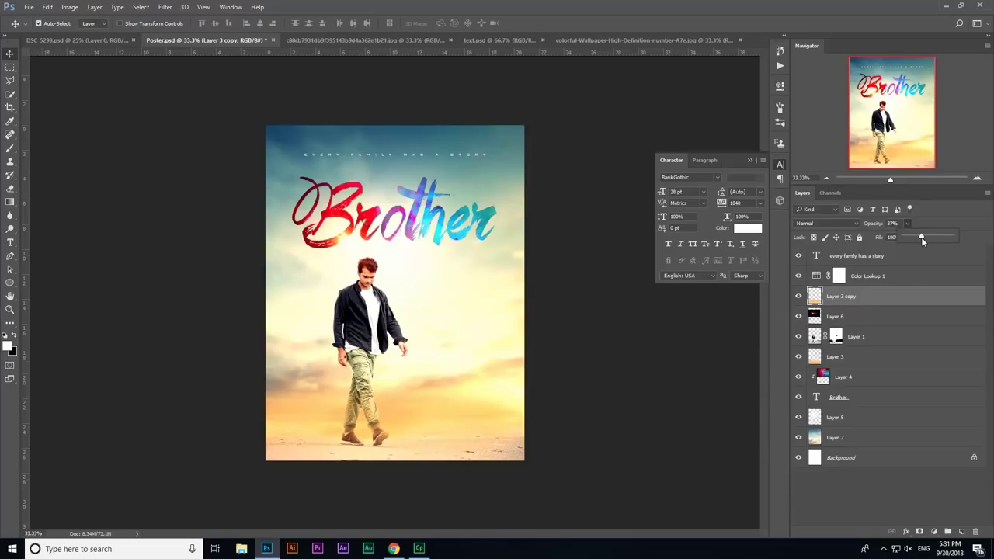
pyautogui.press('z')
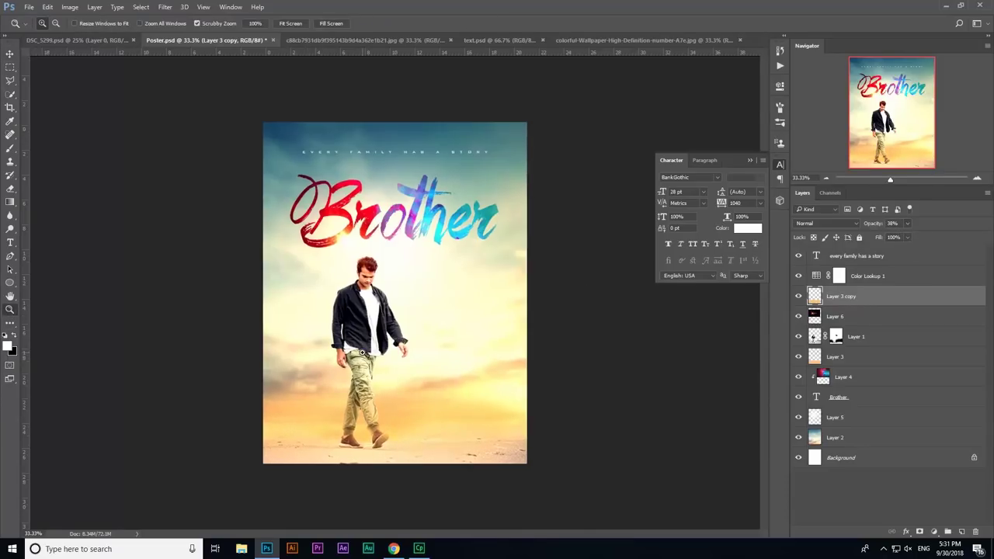
pyautogui.click(362, 354)
pyautogui.keyDown('alt'); pyautogui.click(455, 318); pyautogui.keyUp('alt')
pyautogui.keyDown('alt'); pyautogui.click(459, 288); pyautogui.keyUp('alt')
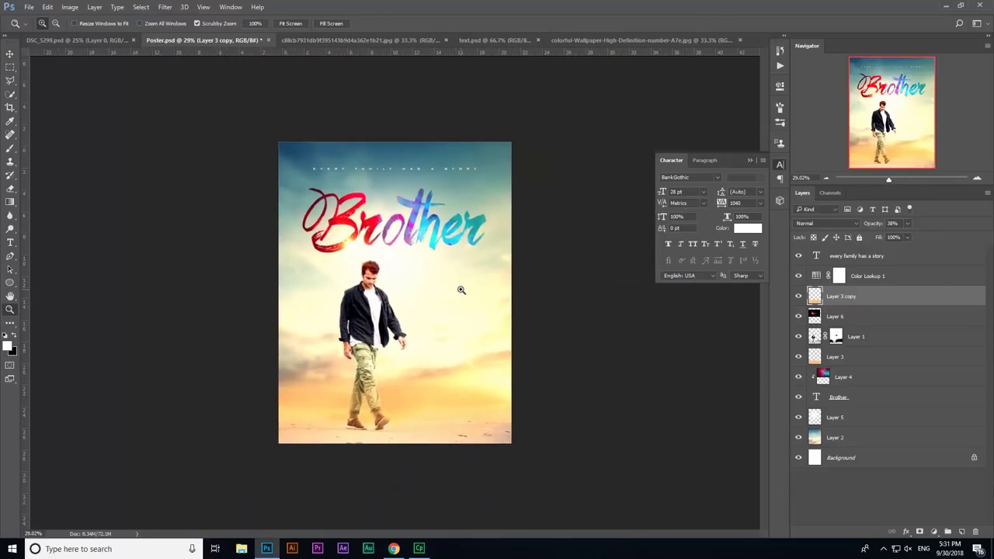
pyautogui.click(11, 54)
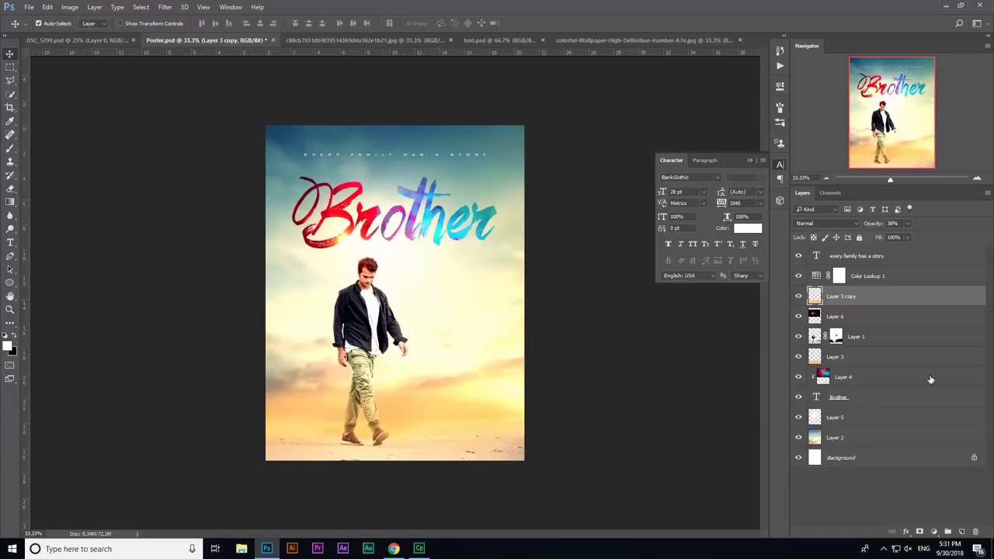
pyautogui.click(835, 437)
pyautogui.hotkey('ctrl', 't')
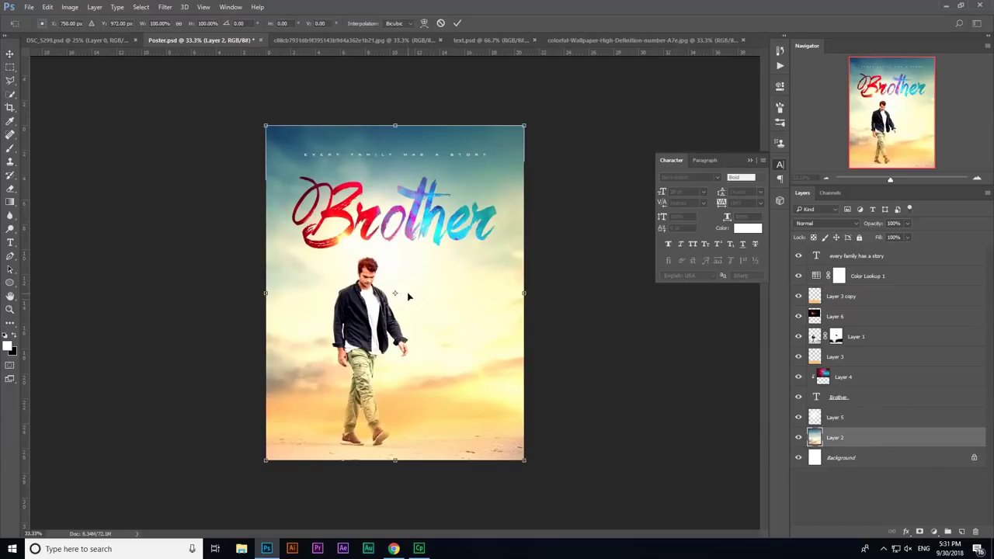
pyautogui.press('Return')
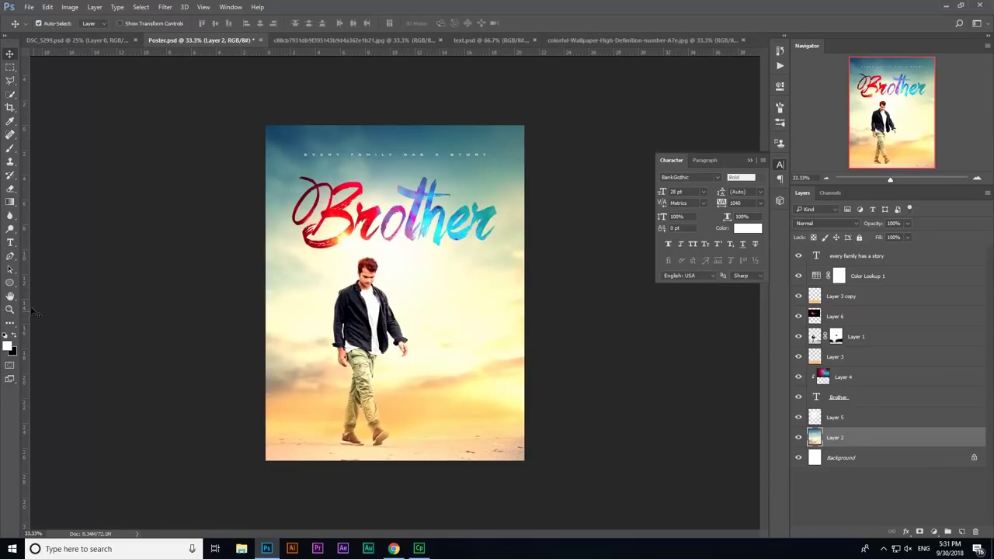
pyautogui.click(10, 309)
pyautogui.click(428, 269)
pyautogui.click(428, 269)
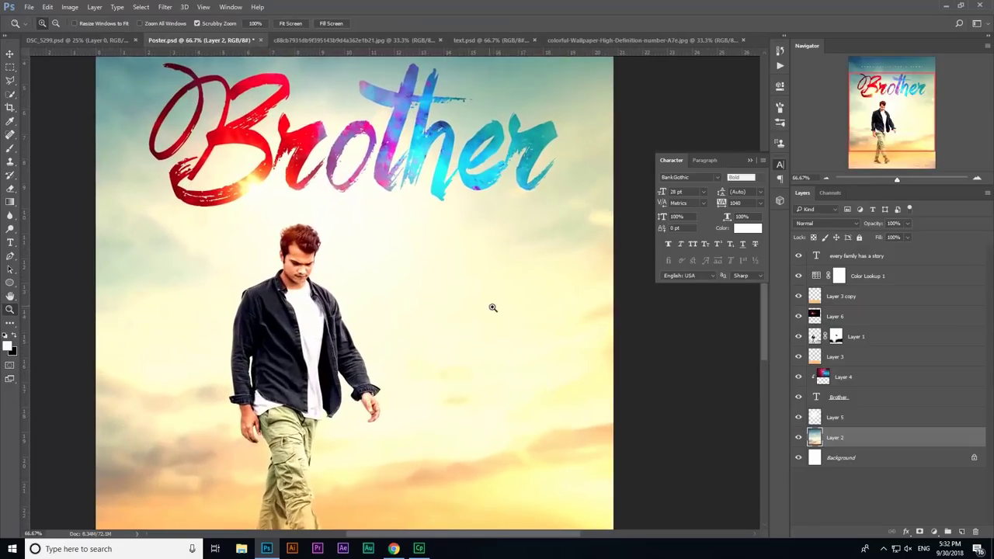
pyautogui.keyDown('alt'); pyautogui.click(490, 308); pyautogui.keyUp('alt')
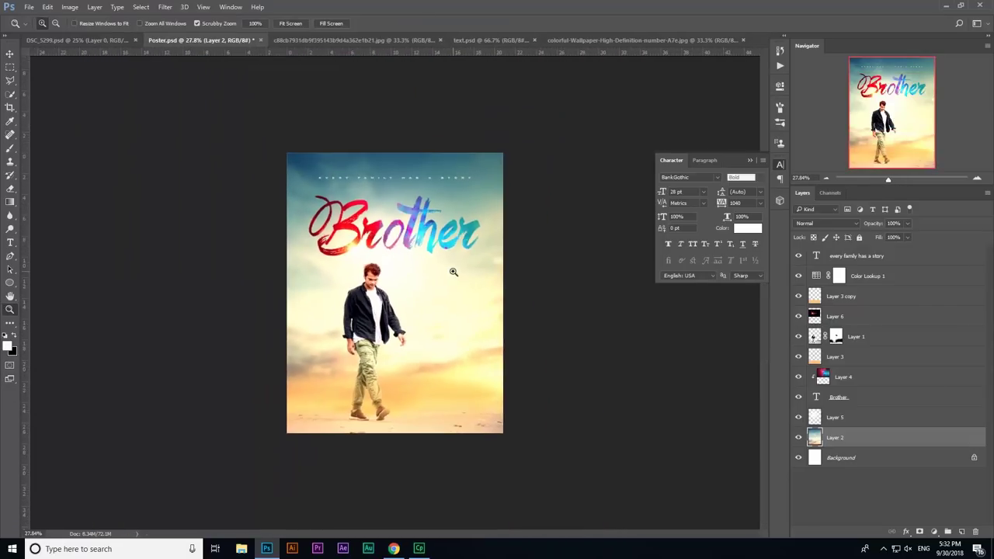
pyautogui.press('v')
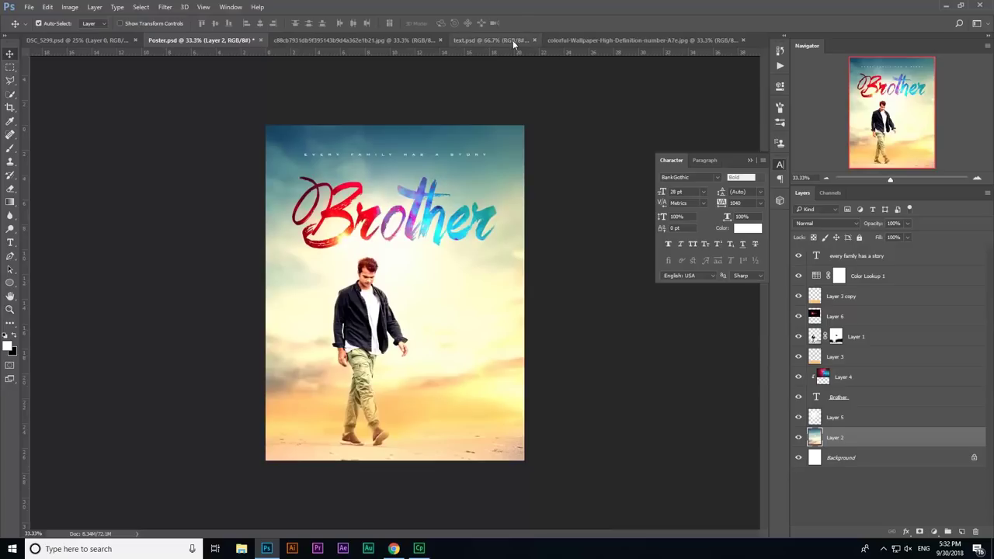
# Copy the Credit group from text.psd into the poster, visible and at the top
pyautogui.click(512, 40)
pyautogui.click(849, 255)
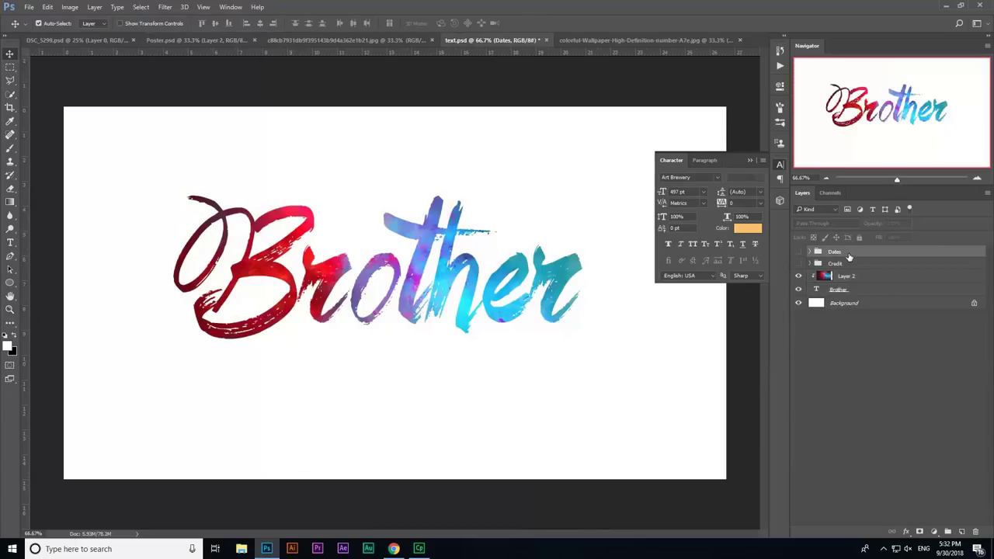
pyautogui.moveTo(846, 267)
pyautogui.mouseDown()
pyautogui.moveTo(354, 313)
pyautogui.moveTo(444, 405)
pyautogui.mouseUp()
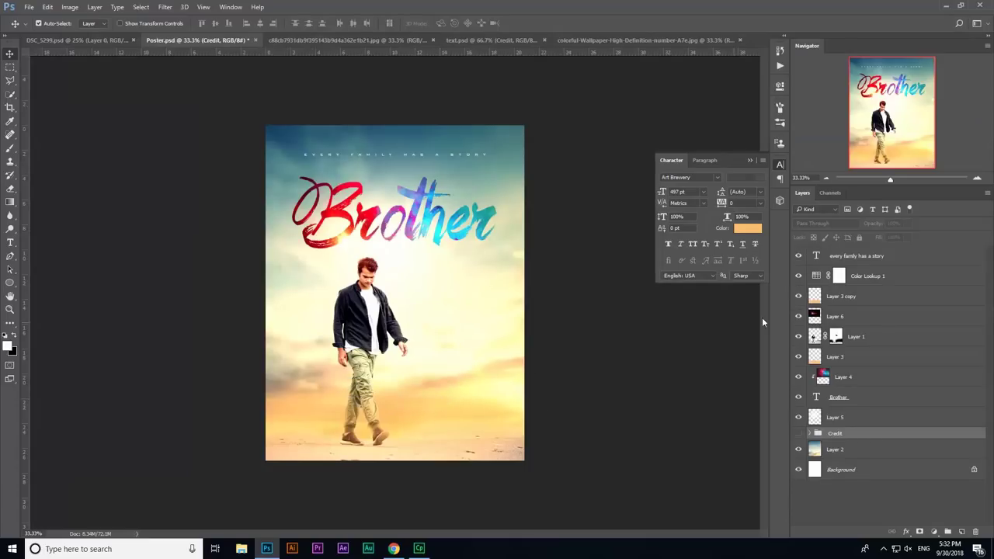
pyautogui.click(798, 434)
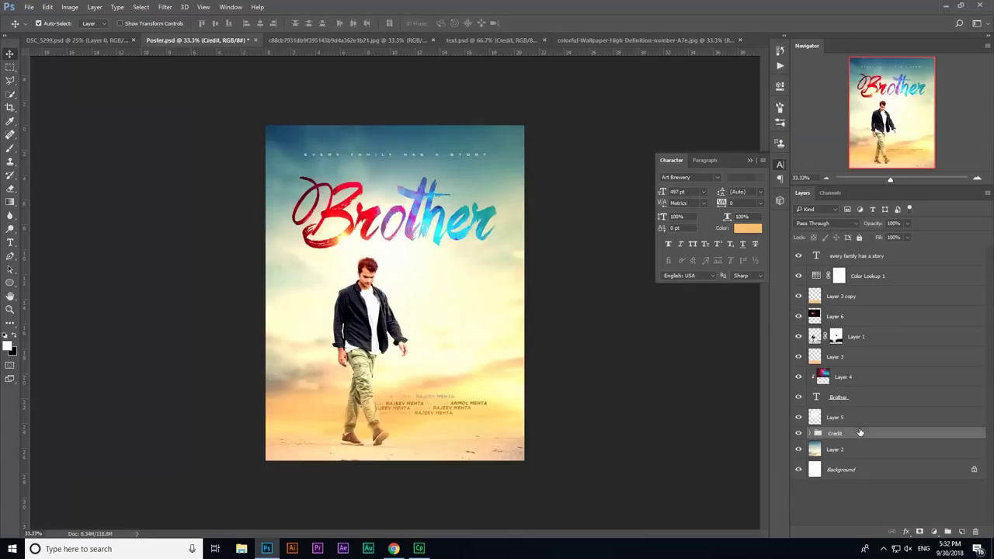
pyautogui.moveTo(860, 433); pyautogui.dragTo(812, 255)
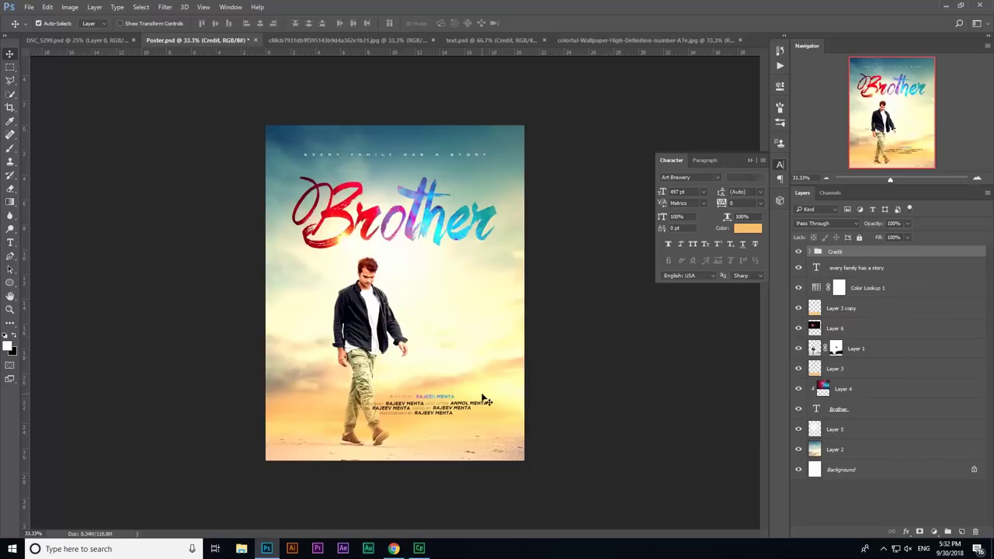
# Move and shrink the credits block into the poster's lower right
pyautogui.hotkey('ctrl', 't')
pyautogui.moveTo(434, 412); pyautogui.dragTo(461, 418)
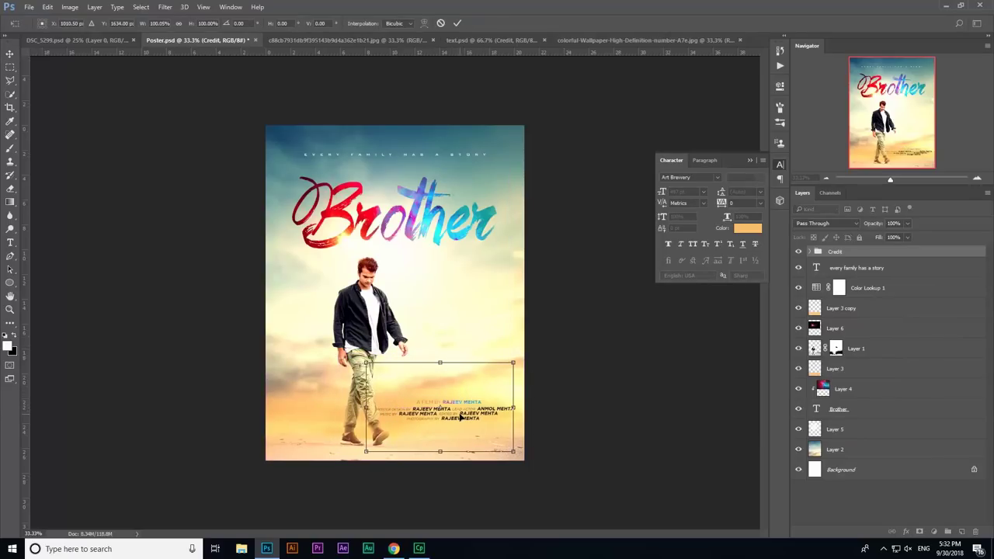
pyautogui.press('Return')
pyautogui.press('z')
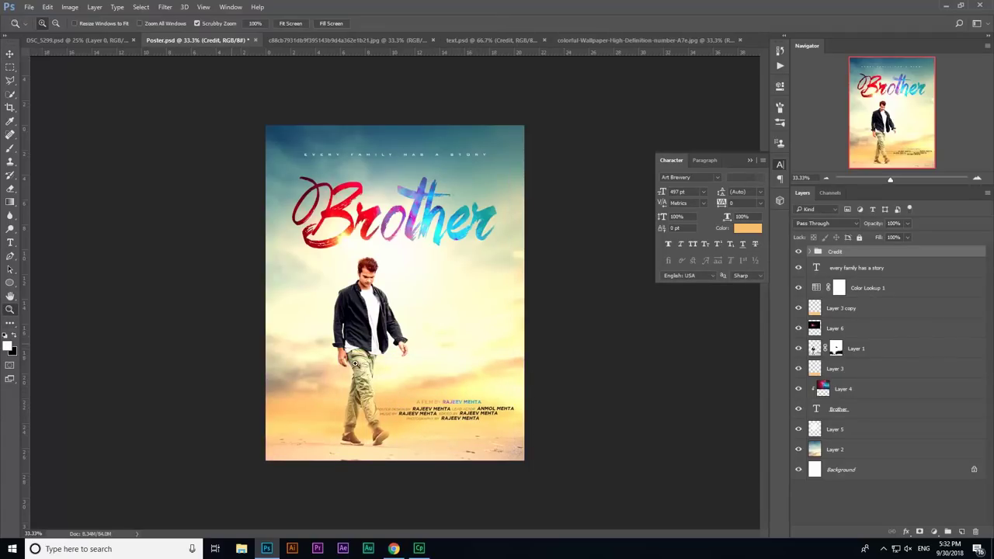
pyautogui.click(354, 362)
pyautogui.hotkey('ctrl', 't')
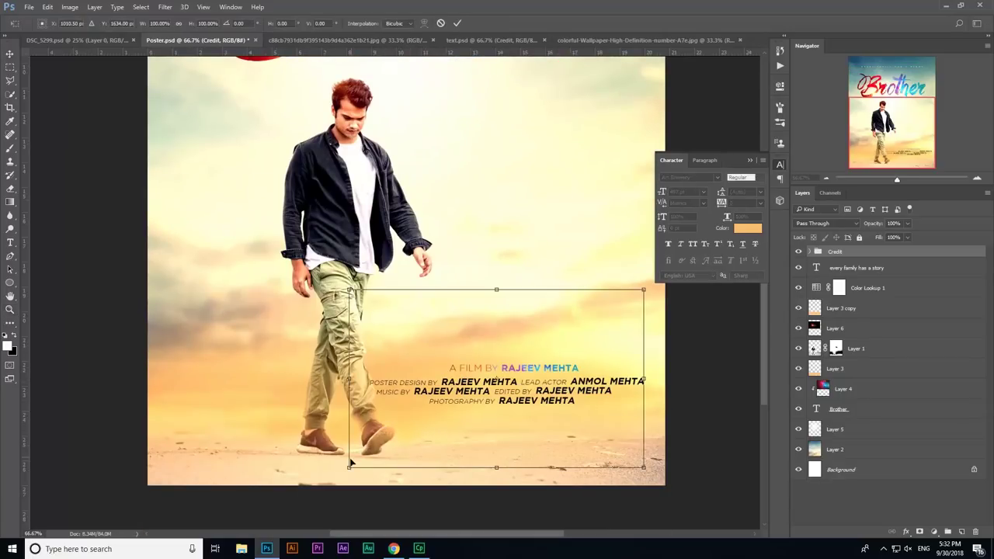
pyautogui.moveTo(351, 468); pyautogui.dragTo(377, 452)
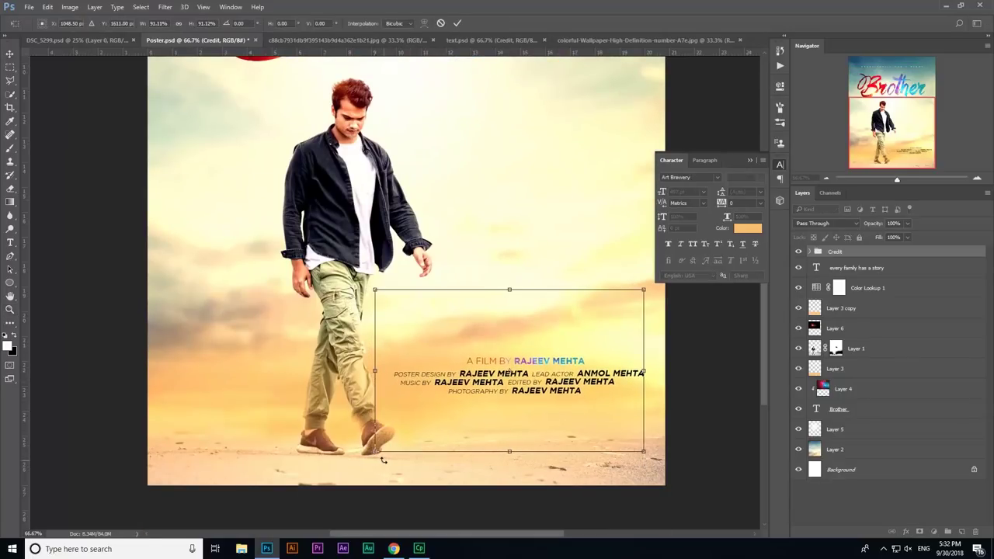
pyautogui.press('Return')
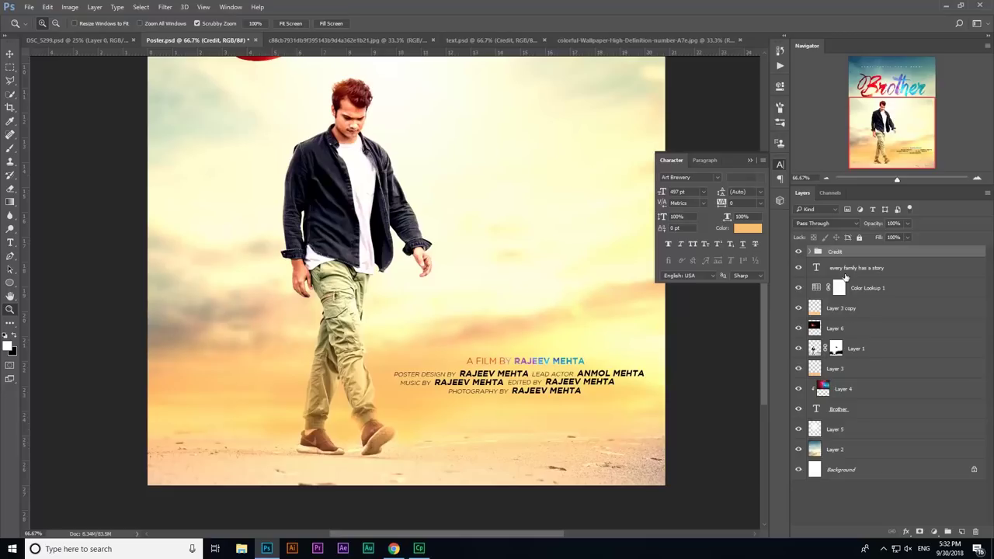
# Delete the Credit group's gradient layer and nudge the credits slightly lower
pyautogui.click(809, 252)
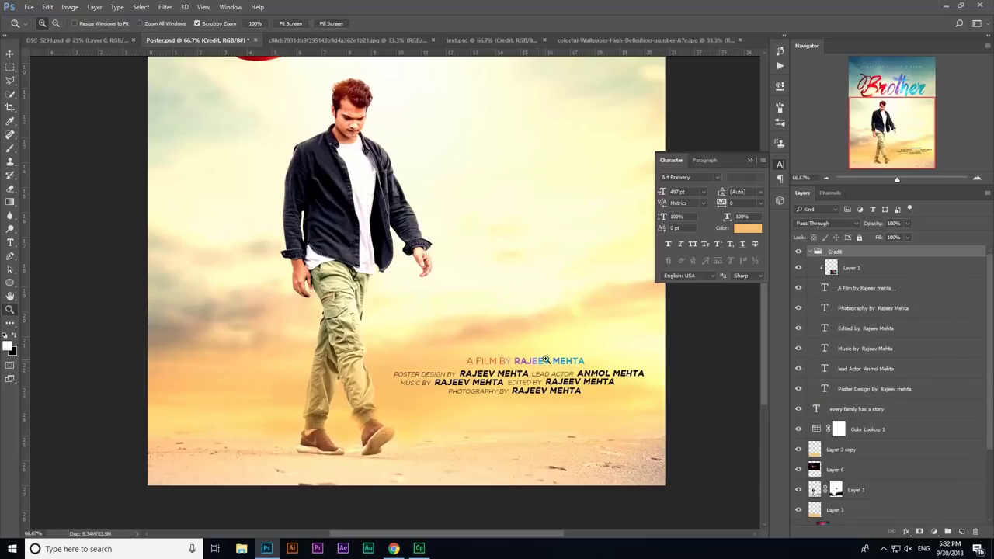
pyautogui.press('Delete')
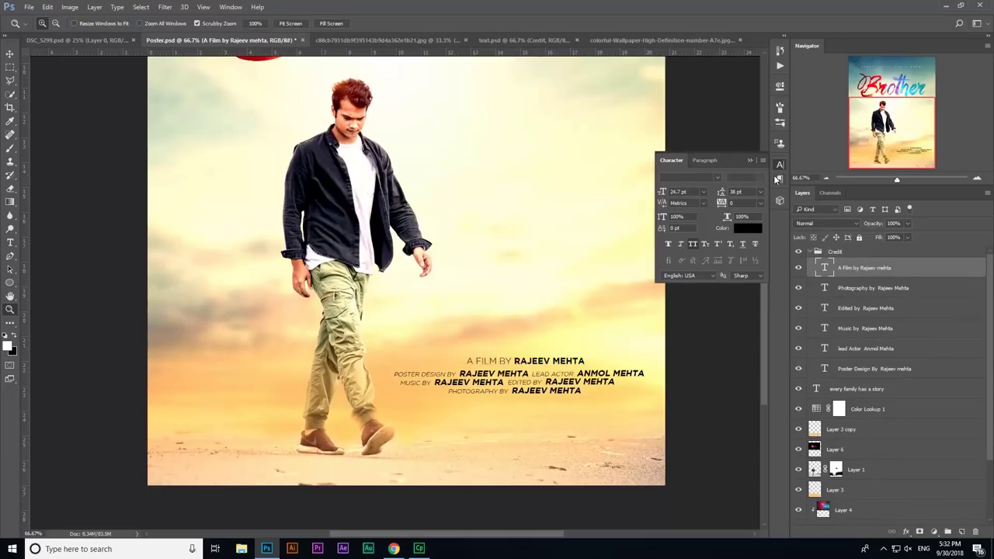
pyautogui.click(750, 160)
pyautogui.keyDown('alt'); pyautogui.click(548, 325); pyautogui.keyUp('alt')
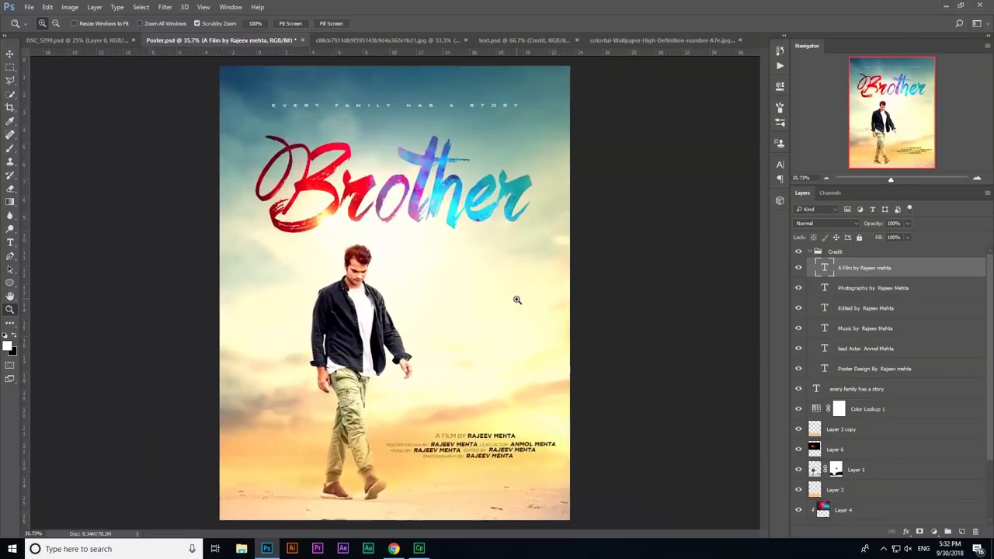
pyautogui.click(838, 251)
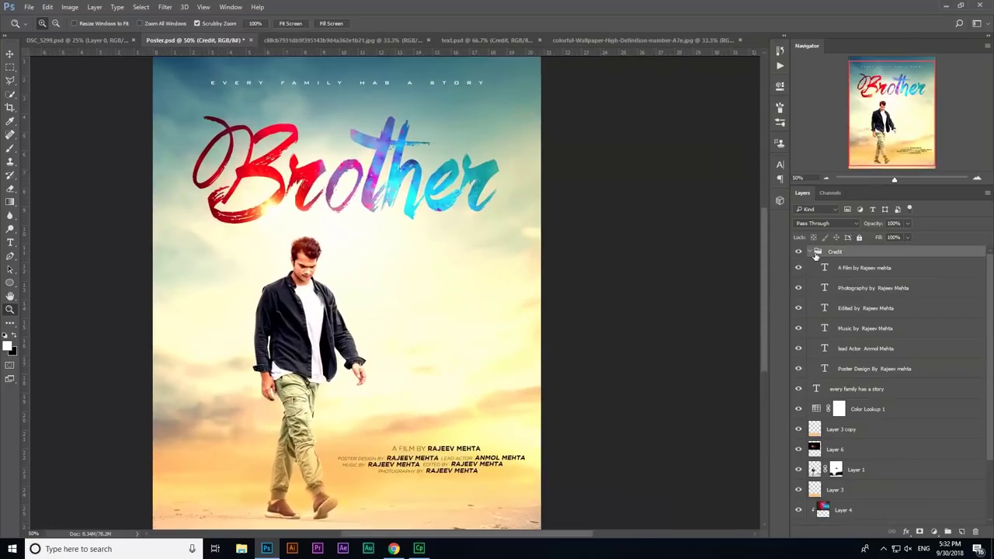
pyautogui.click(810, 253)
pyautogui.moveTo(444, 435); pyautogui.dragTo(445, 450)
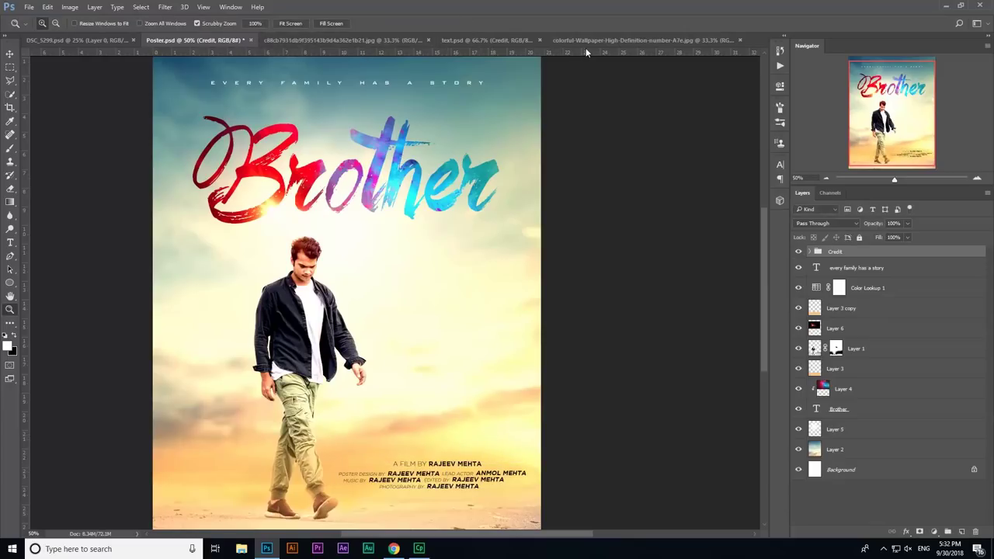
# Copy the Dates group from text.psd onto the poster
pyautogui.click(506, 41)
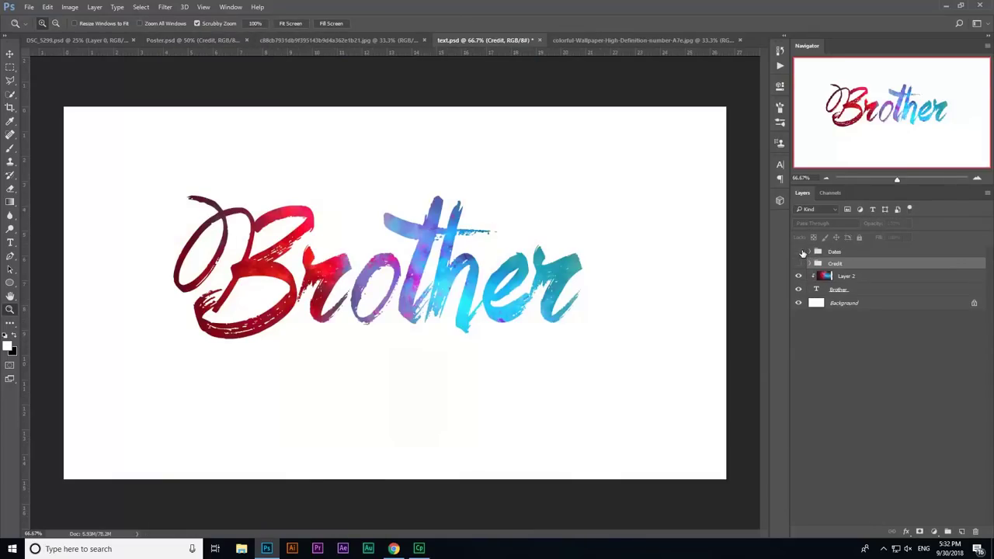
pyautogui.click(798, 251)
pyautogui.moveTo(835, 251); pyautogui.dragTo(205, 47)
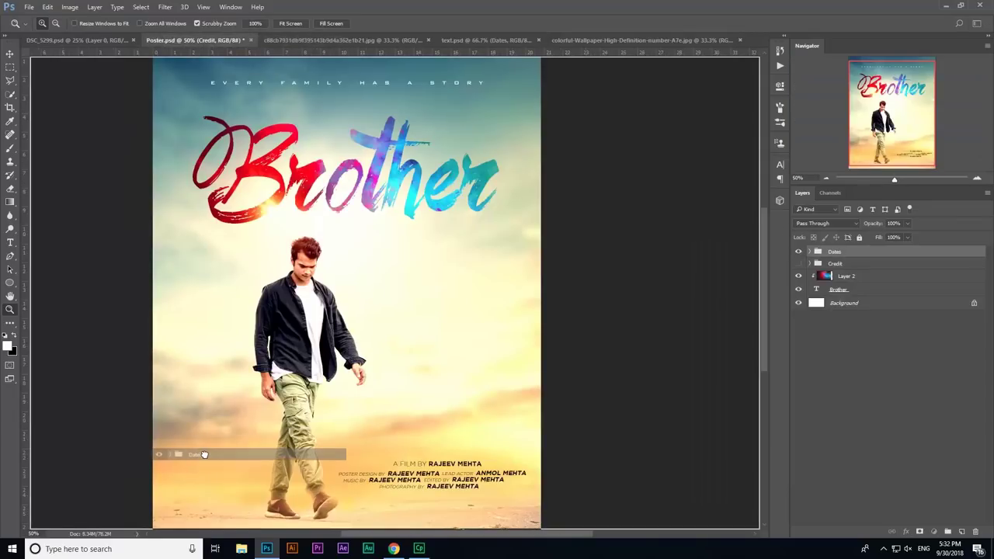
pyautogui.moveTo(205, 46)
pyautogui.mouseDown()
pyautogui.moveTo(223, 457)
pyautogui.moveTo(448, 437)
pyautogui.mouseUp()
# Position the 25 JULY dates block just above the credits at lower right
pyautogui.hotkey('ctrl', 't')
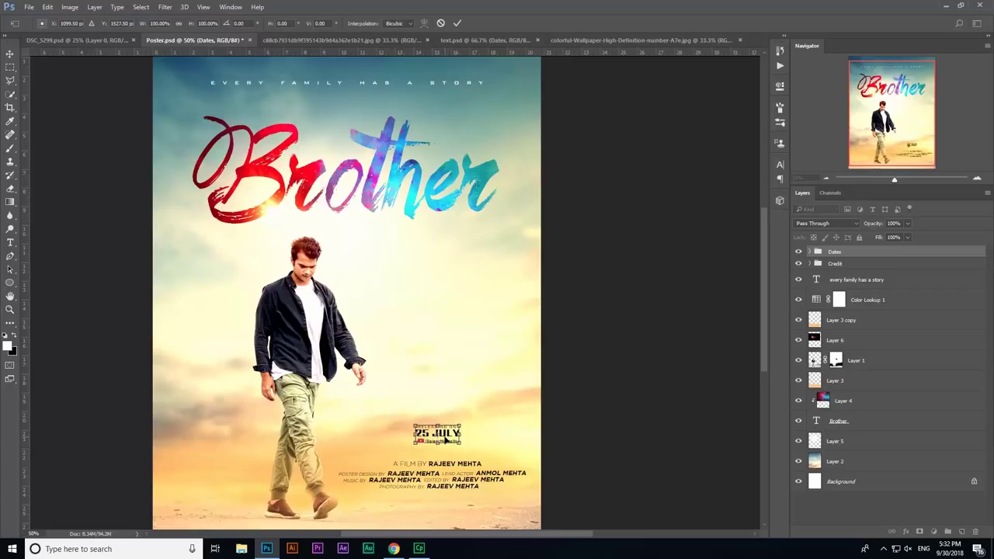
pyautogui.press('z')
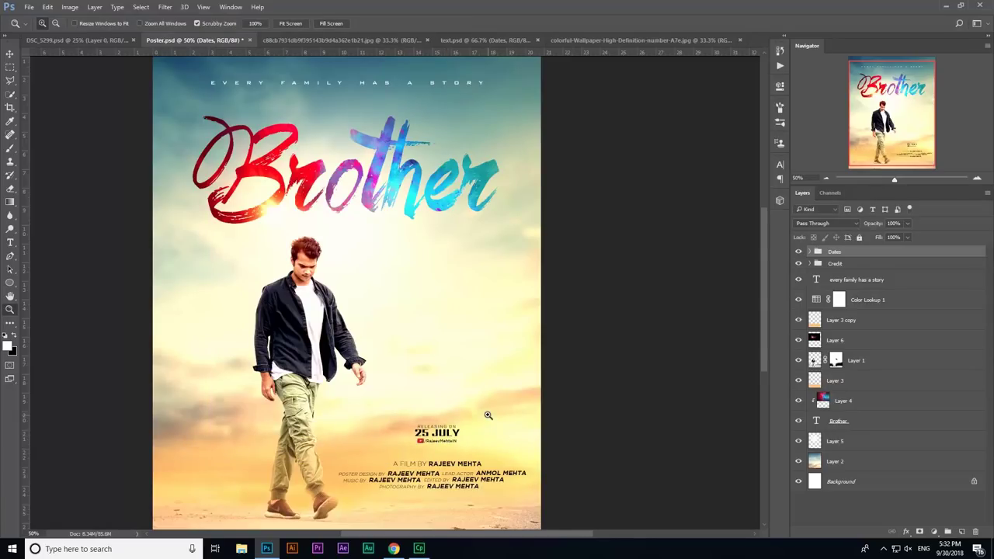
pyautogui.moveTo(488, 417); pyautogui.dragTo(502, 399)
pyautogui.click(502, 399)
pyautogui.hotkey('ctrl', 't')
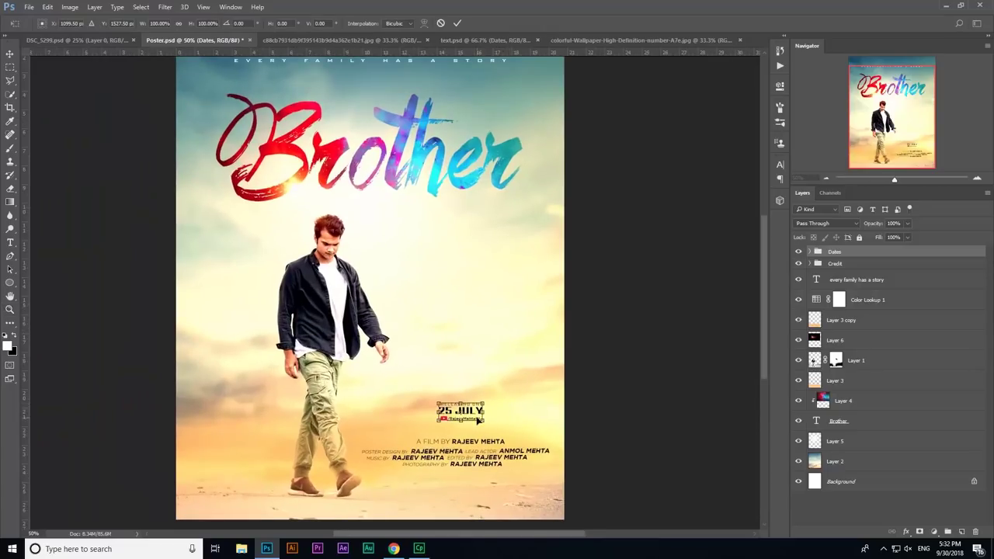
pyautogui.press('Return')
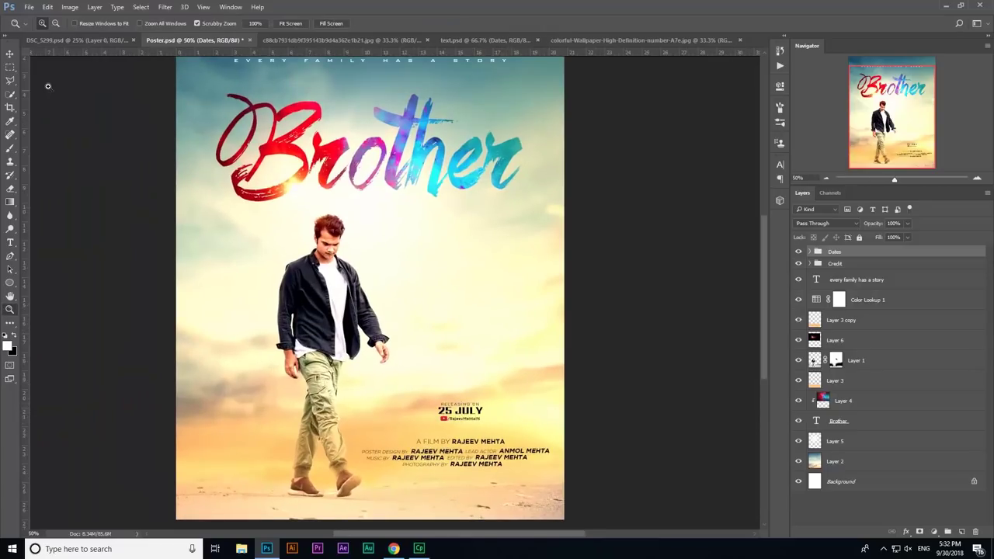
pyautogui.click(11, 55)
pyautogui.scroll(2, 410, 267)
pyautogui.scroll(3, 470, 282)
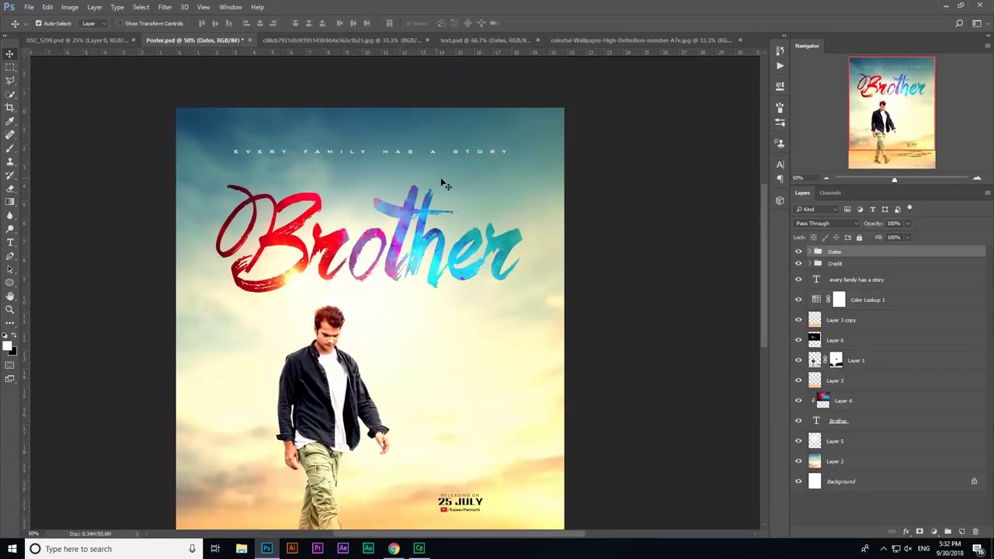
# Open the logo image and drag it into the poster as Layer 7
pyautogui.hotkey('ctrl', 'o')
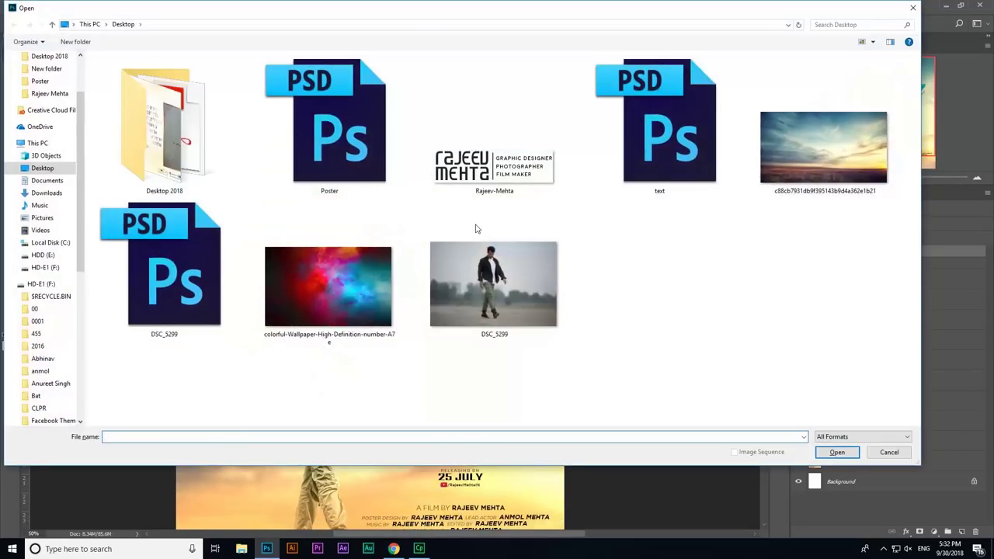
pyautogui.doubleClick(493, 167)
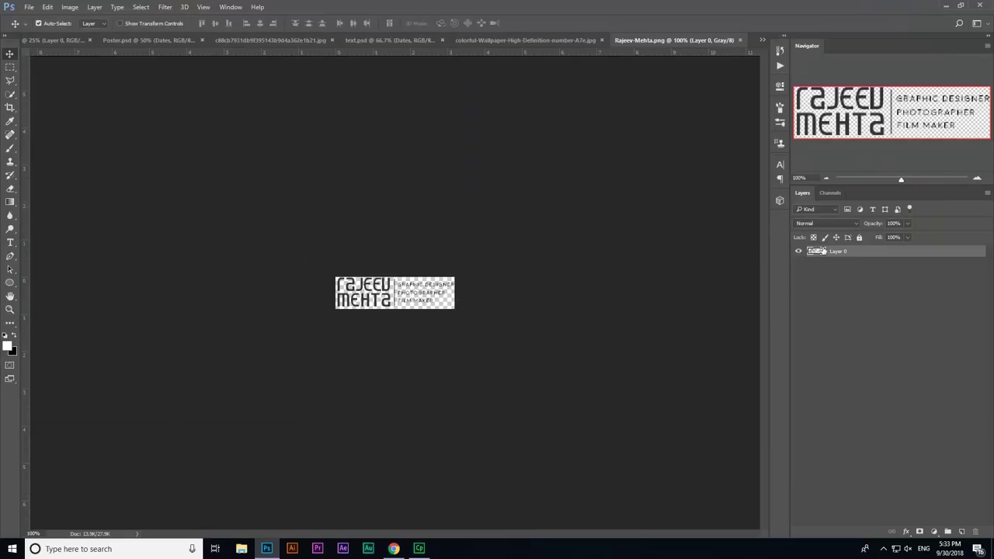
pyautogui.moveTo(821, 250); pyautogui.dragTo(220, 113)
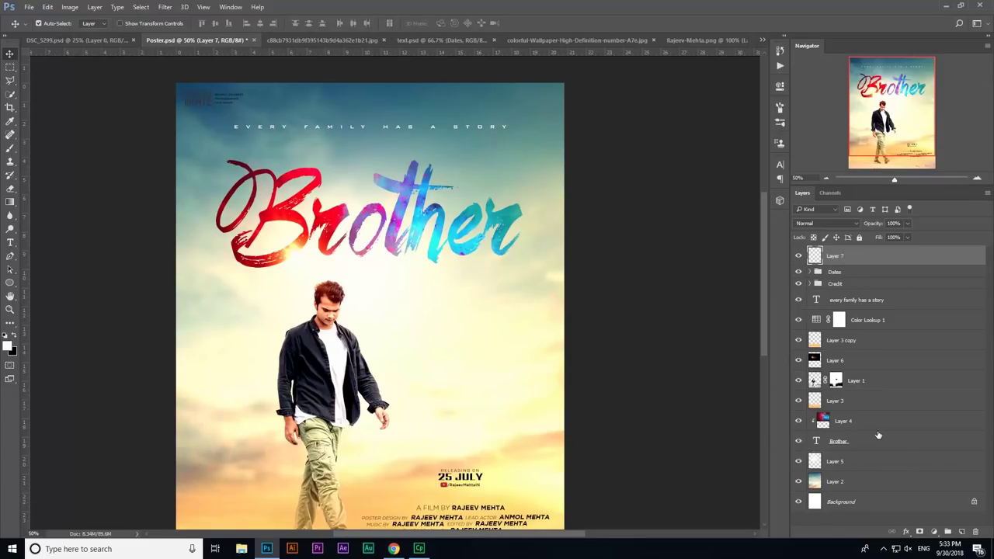
# Give Layer 7 a reversed radial Gradient Overlay at 150% scale, viewed at 33%
pyautogui.click(906, 532)
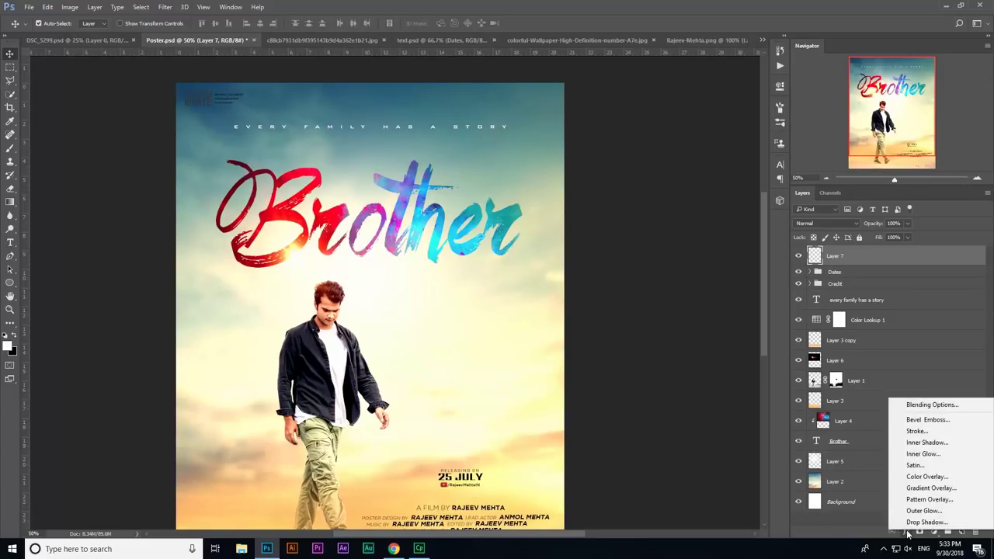
pyautogui.click(929, 487)
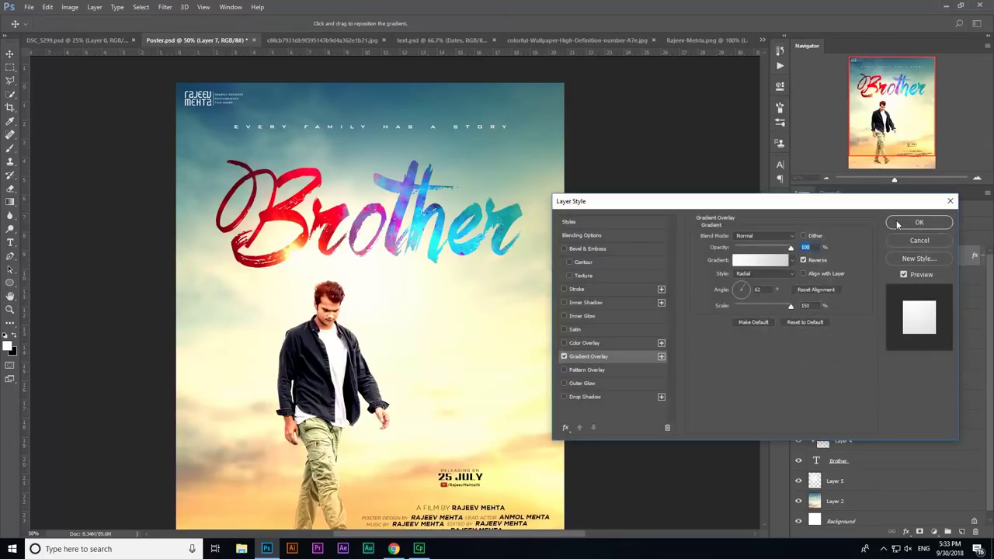
pyautogui.click(898, 224)
pyautogui.press('z')
pyautogui.moveTo(479, 290); pyautogui.dragTo(445, 258)
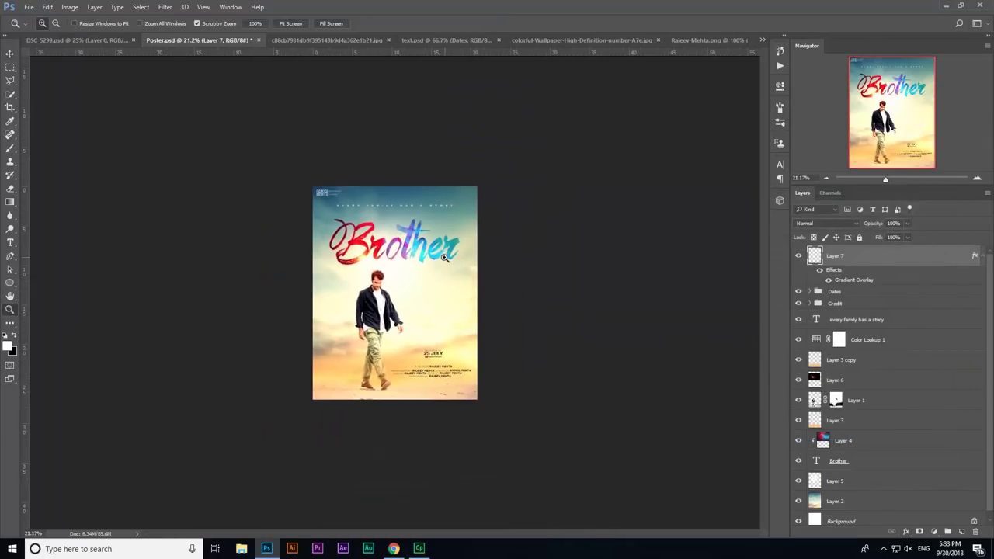
pyautogui.click(445, 258)
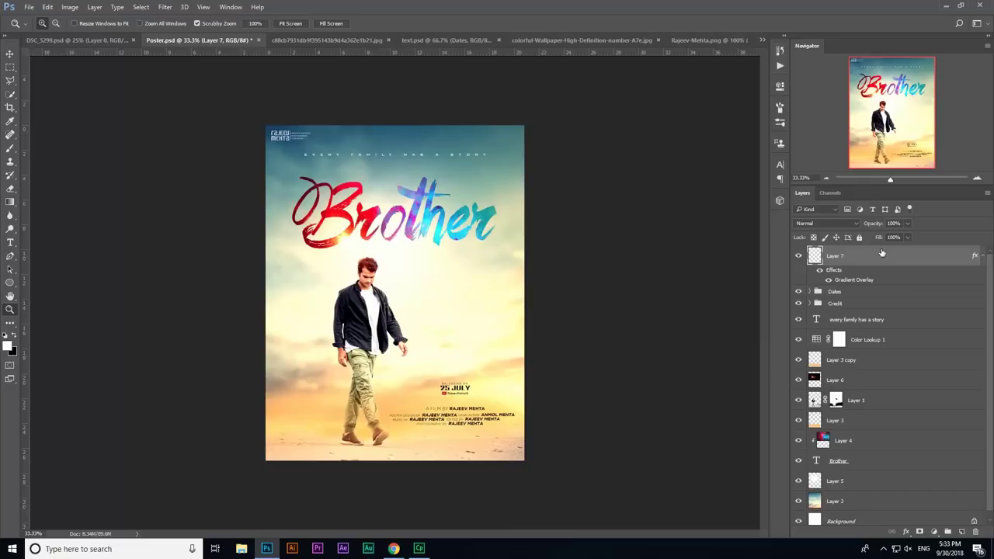
# Add a Levels adjustment layer with black input 28 and white input 242
pyautogui.click(934, 532)
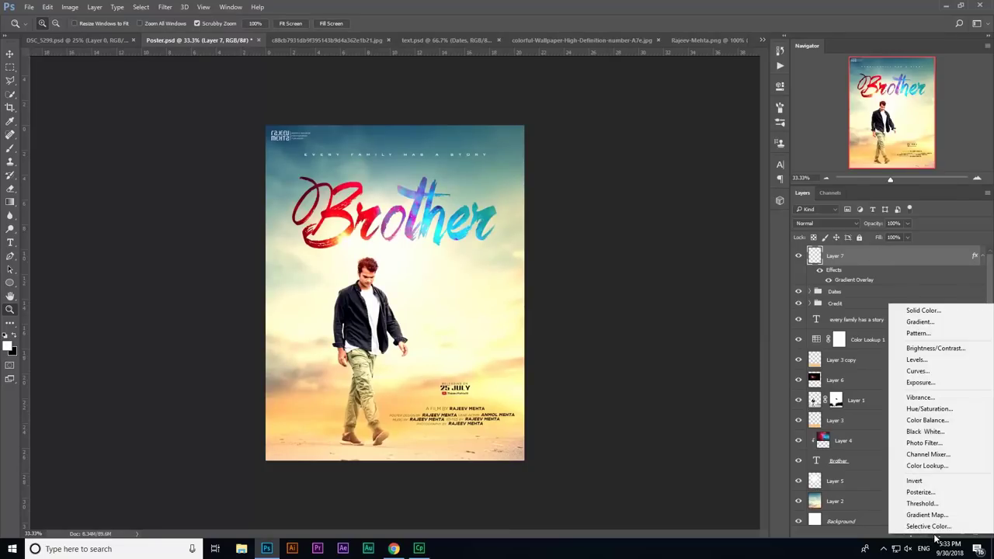
pyautogui.click(916, 360)
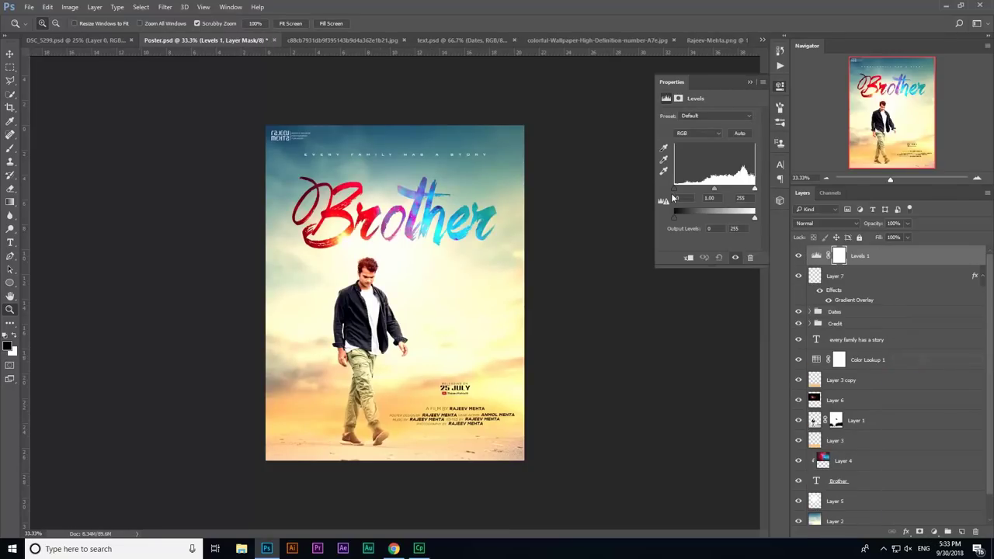
pyautogui.moveTo(673, 189); pyautogui.dragTo(676, 191)
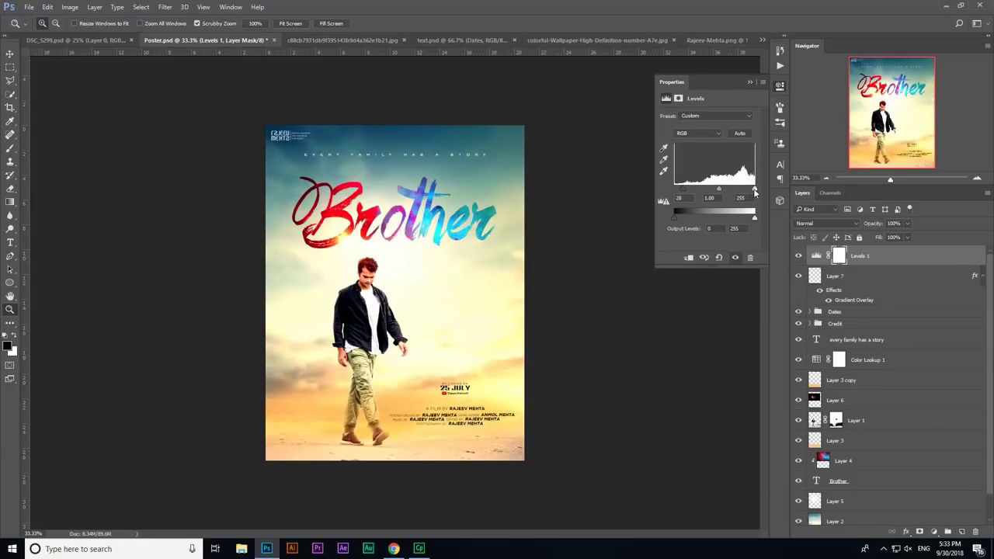
pyautogui.moveTo(754, 191); pyautogui.dragTo(751, 192)
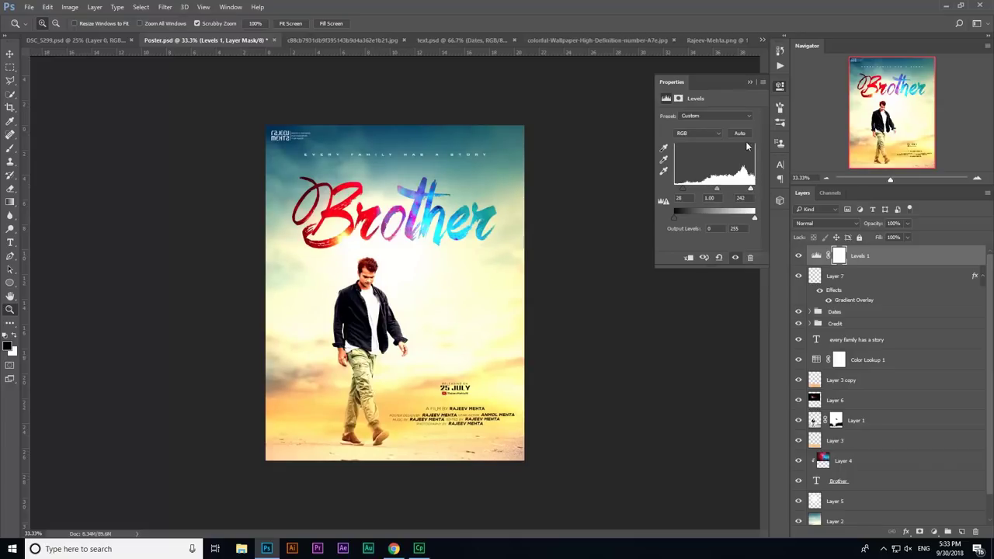
pyautogui.click(751, 83)
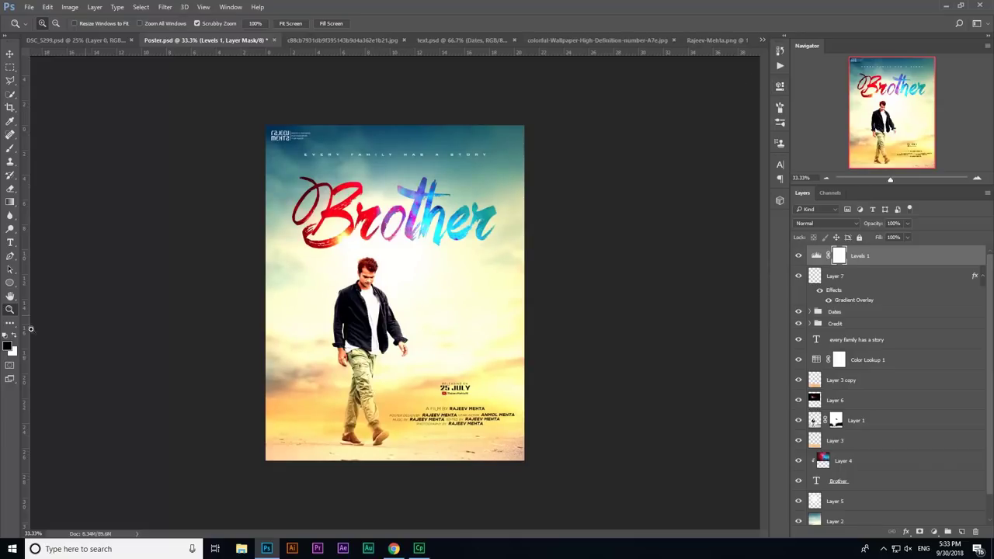
pyautogui.moveTo(382, 251); pyautogui.dragTo(435, 252)
pyautogui.click(435, 253)
pyautogui.scroll(-1, 907, 423)
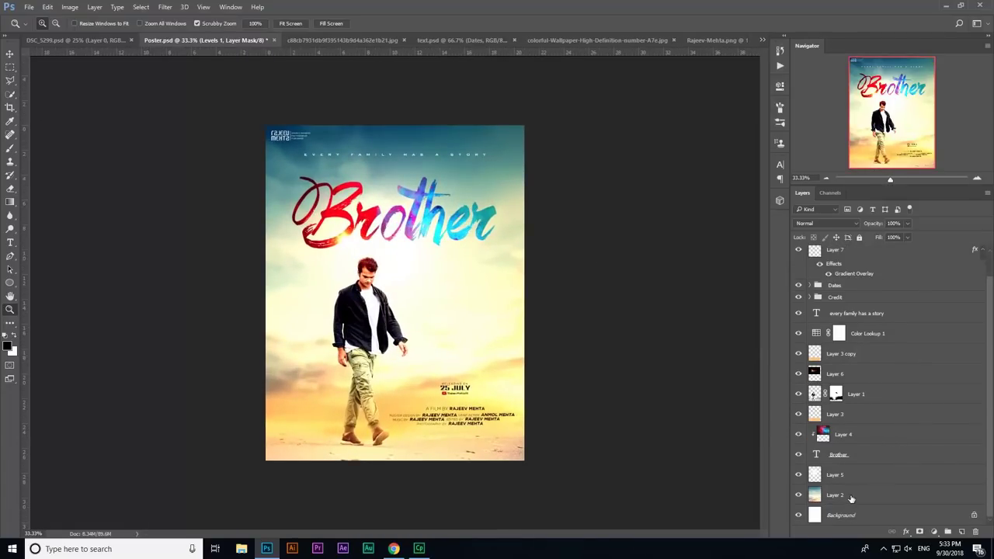
# Colorize Layer 2's sky with hue 231 and saturation 25
pyautogui.click(845, 497)
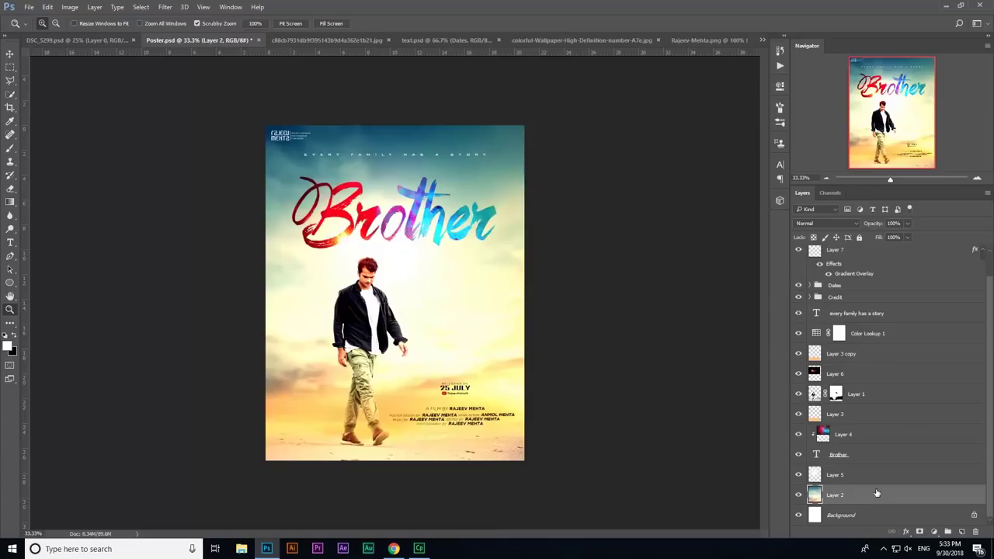
pyautogui.hotkey('ctrl', 'u')
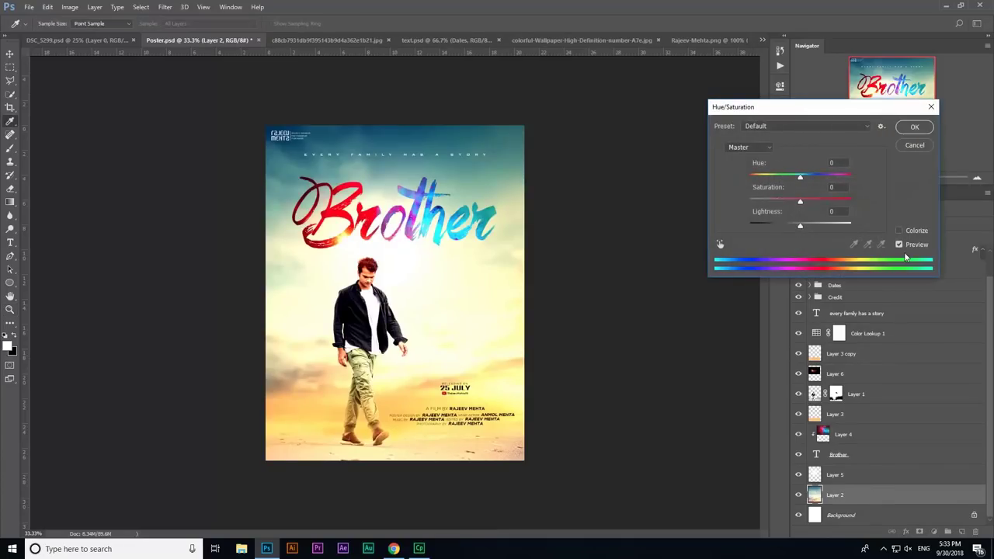
pyautogui.click(899, 231)
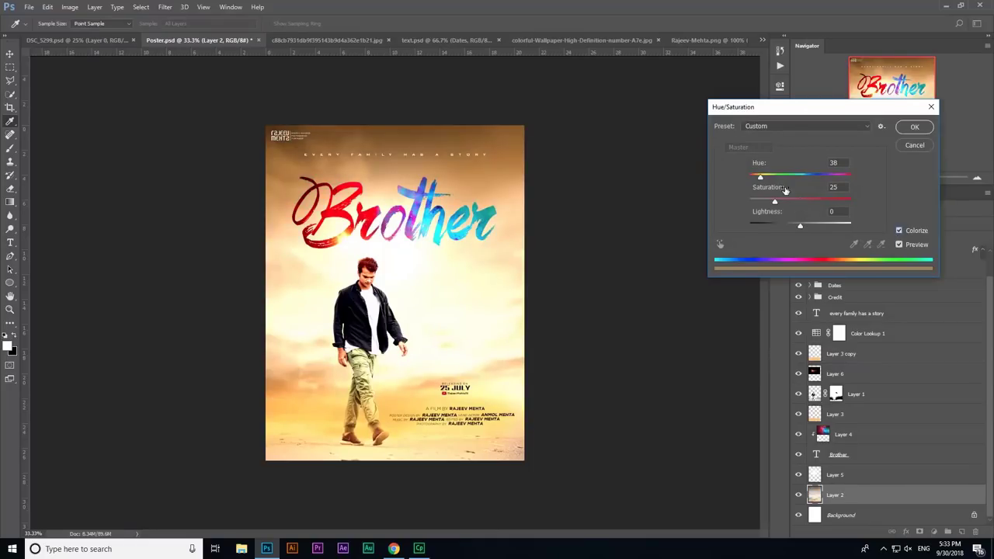
pyautogui.moveTo(764, 179); pyautogui.dragTo(817, 184)
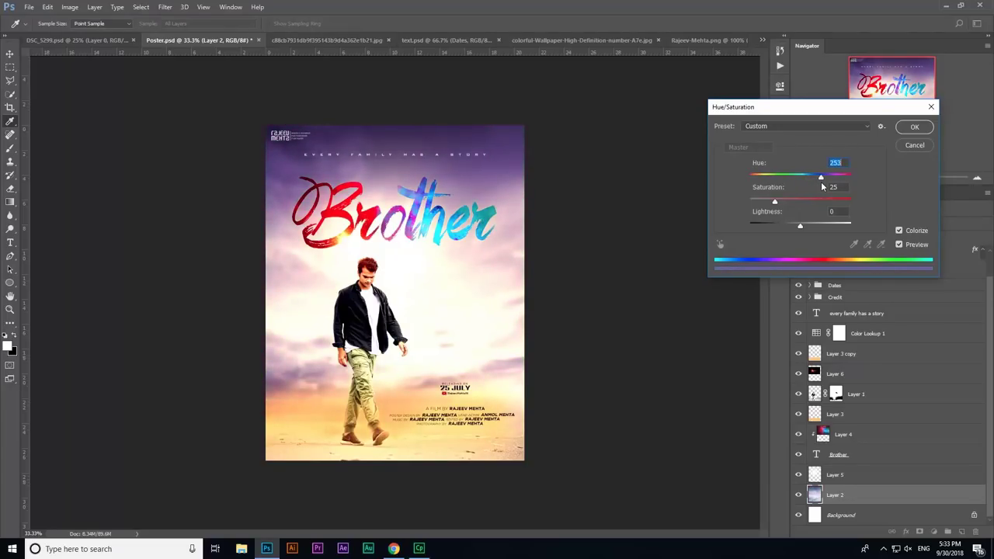
pyautogui.moveTo(822, 184); pyautogui.dragTo(835, 187)
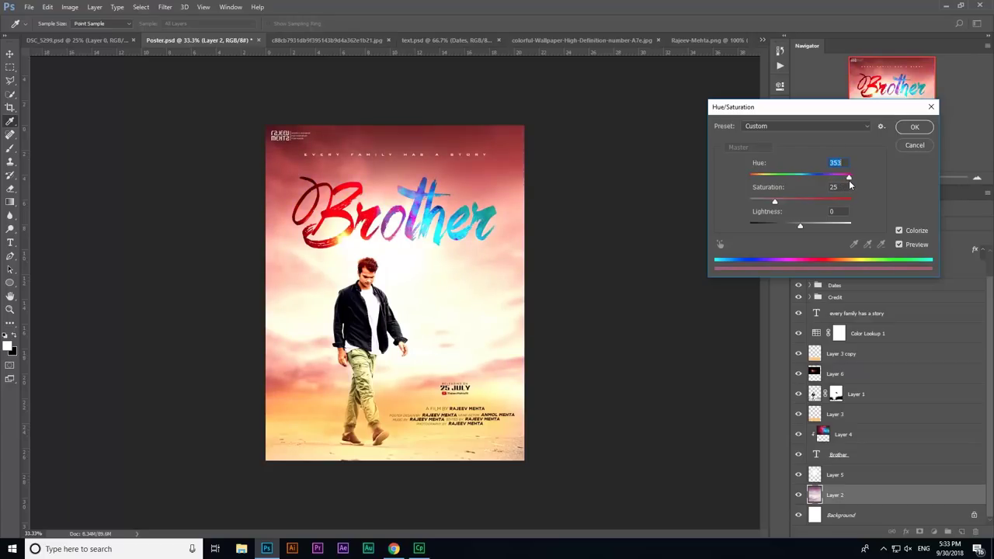
pyautogui.moveTo(850, 184)
pyautogui.mouseDown()
pyautogui.moveTo(786, 192)
pyautogui.moveTo(814, 186)
pyautogui.mouseUp()
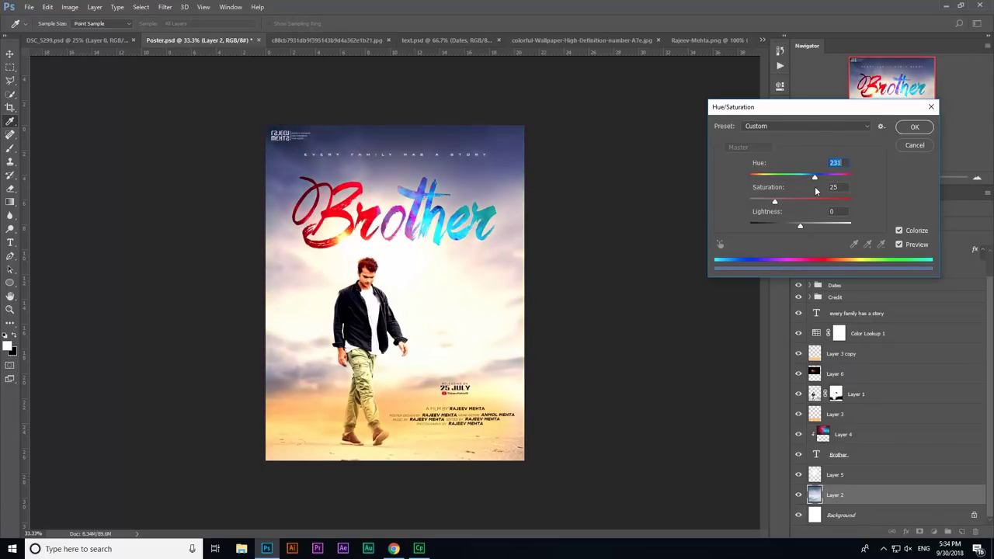
pyautogui.click(925, 131)
# Zoom in and out to inspect the tinted poster
pyautogui.press('z')
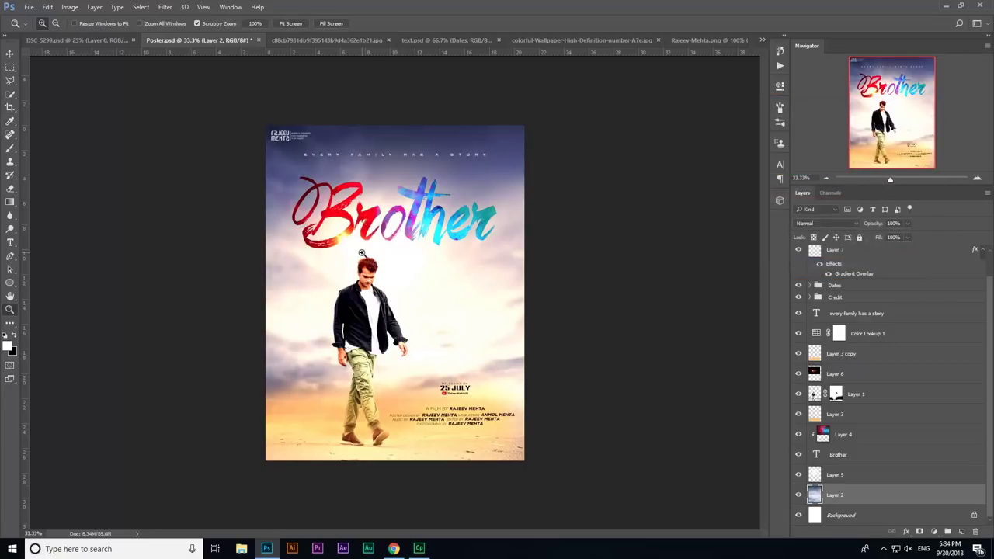
pyautogui.click(361, 252)
pyautogui.keyDown('alt'); pyautogui.click(554, 275); pyautogui.keyUp('alt')
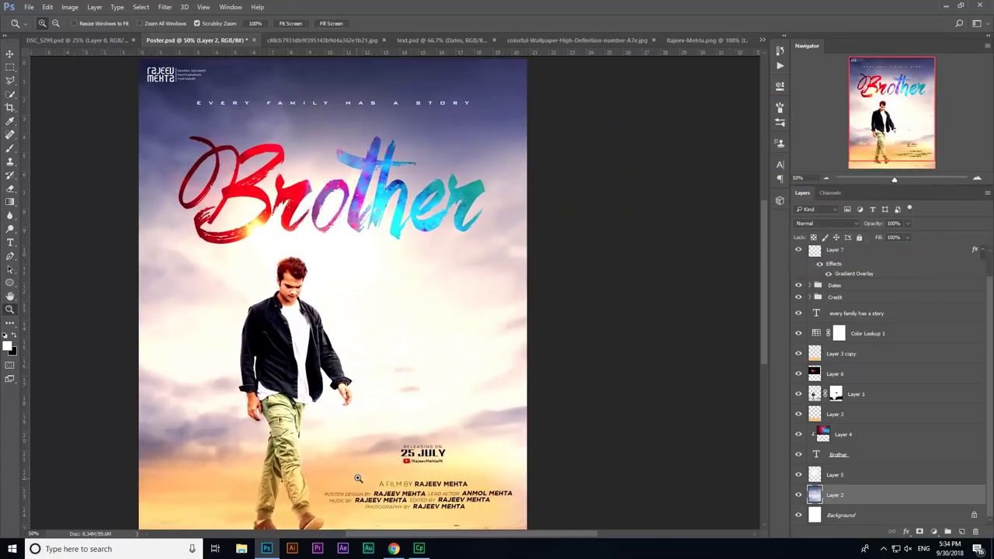
pyautogui.click(354, 476)
pyautogui.keyDown('alt'); pyautogui.click(447, 400); pyautogui.keyUp('alt')
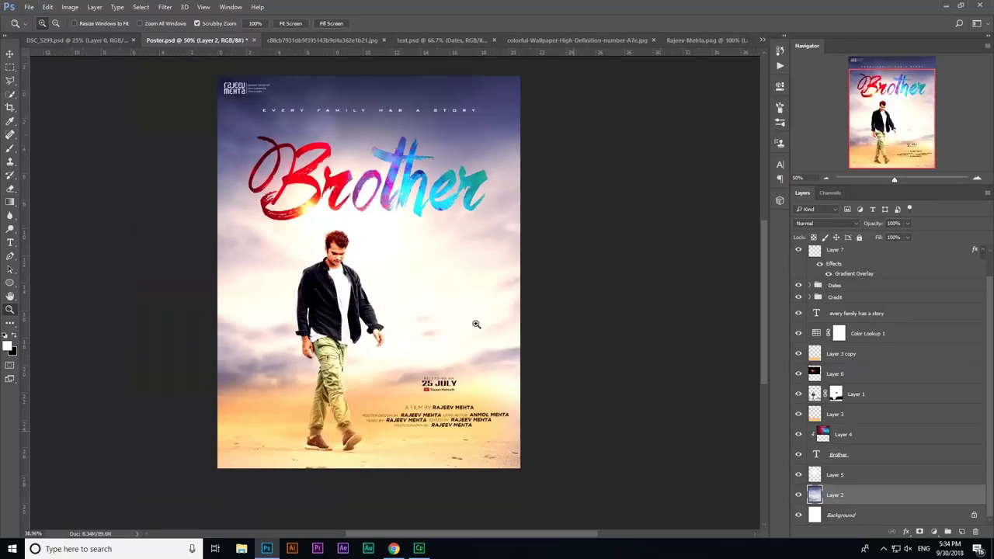
pyautogui.click(452, 281)
pyautogui.click(452, 280)
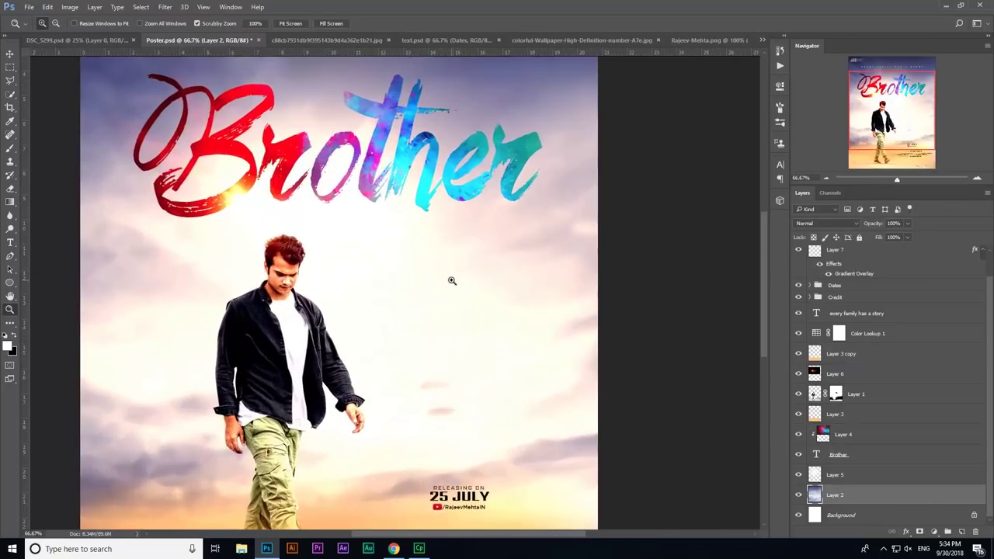
pyautogui.moveTo(467, 301)
pyautogui.mouseDown()
pyautogui.moveTo(557, 349)
pyautogui.moveTo(447, 289)
pyautogui.moveTo(466, 293)
pyautogui.moveTo(404, 301)
pyautogui.moveTo(417, 302)
pyautogui.mouseUp()
# Save the poster as a PNG named Poster on the Desktop with default PNG options
pyautogui.click(418, 303)
pyautogui.click(29, 7)
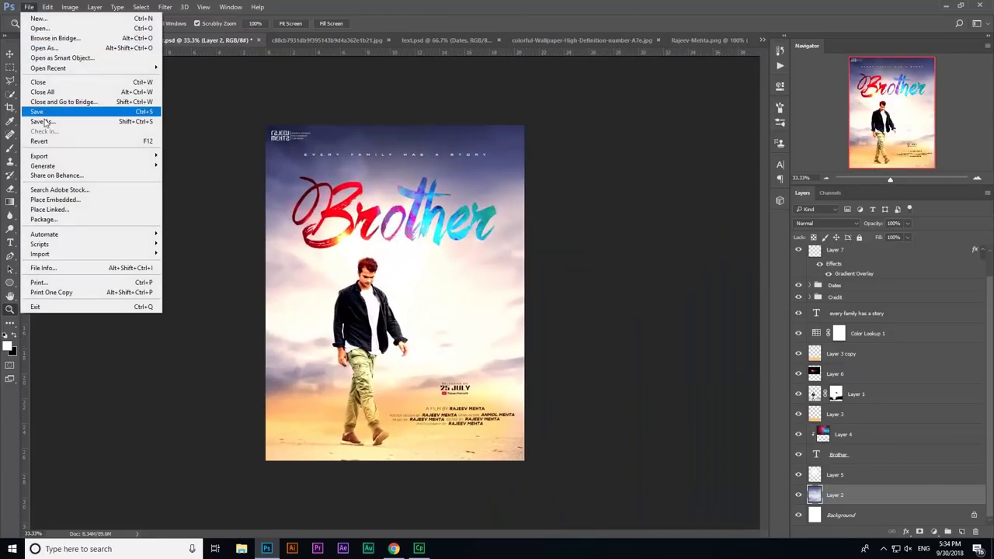
pyautogui.click(55, 121)
pyautogui.click(255, 432)
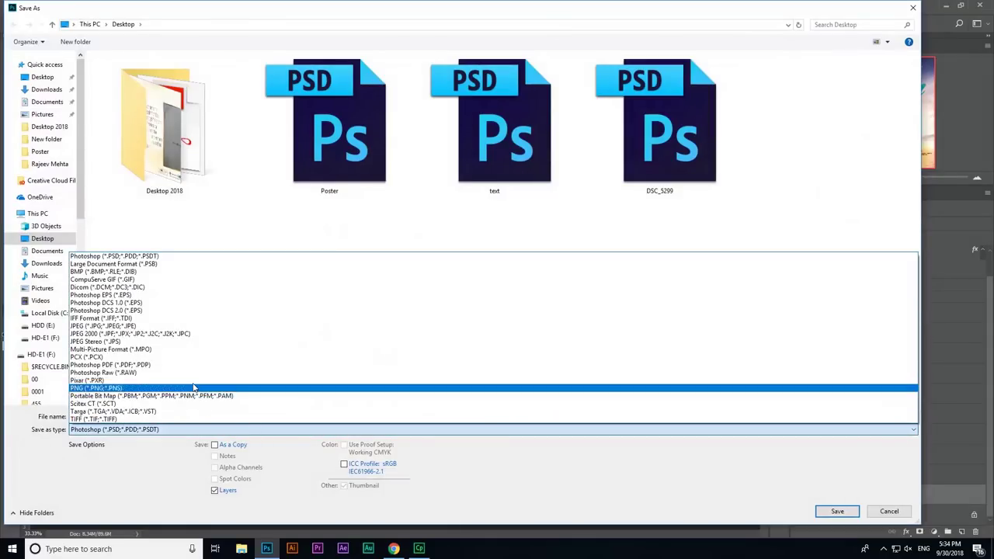
pyautogui.click(180, 388)
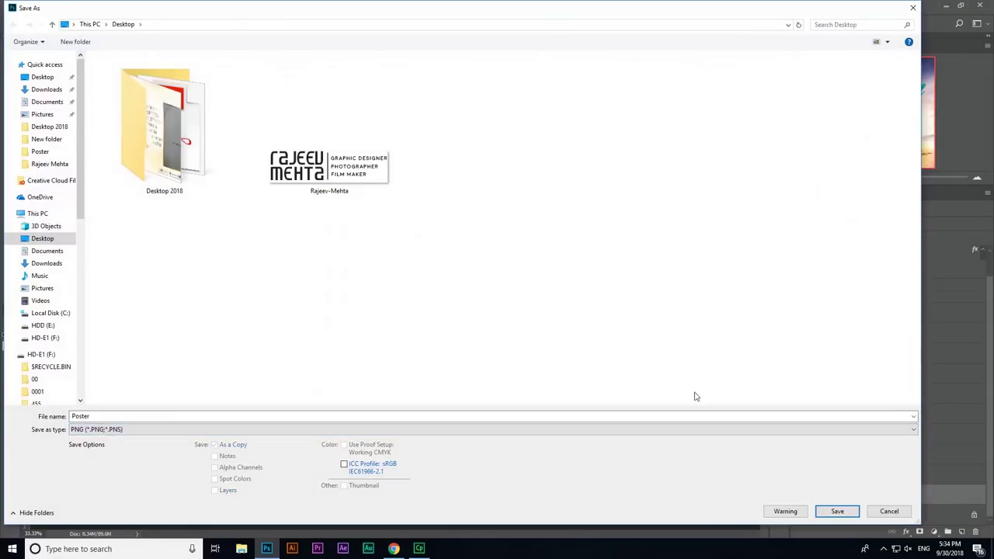
pyautogui.click(839, 512)
pyautogui.click(533, 177)
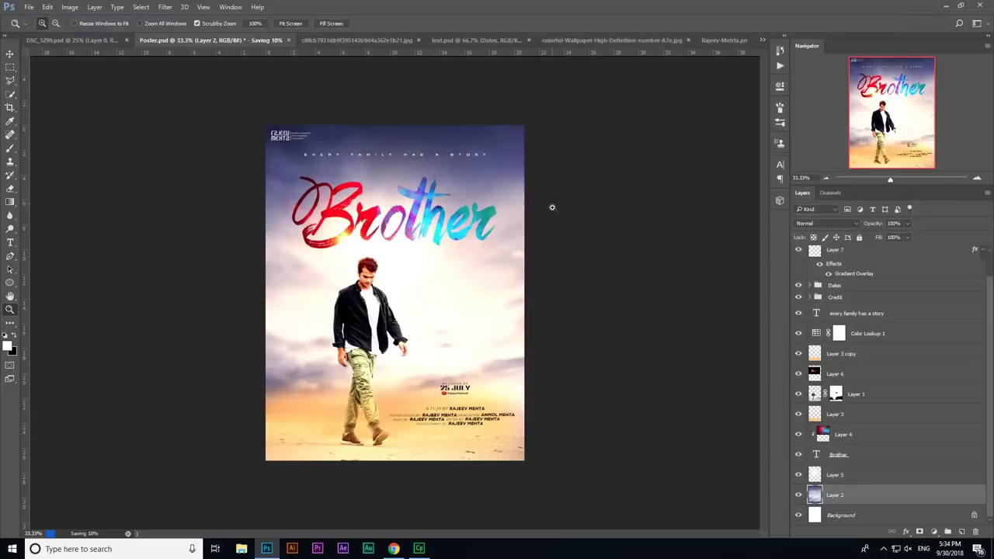